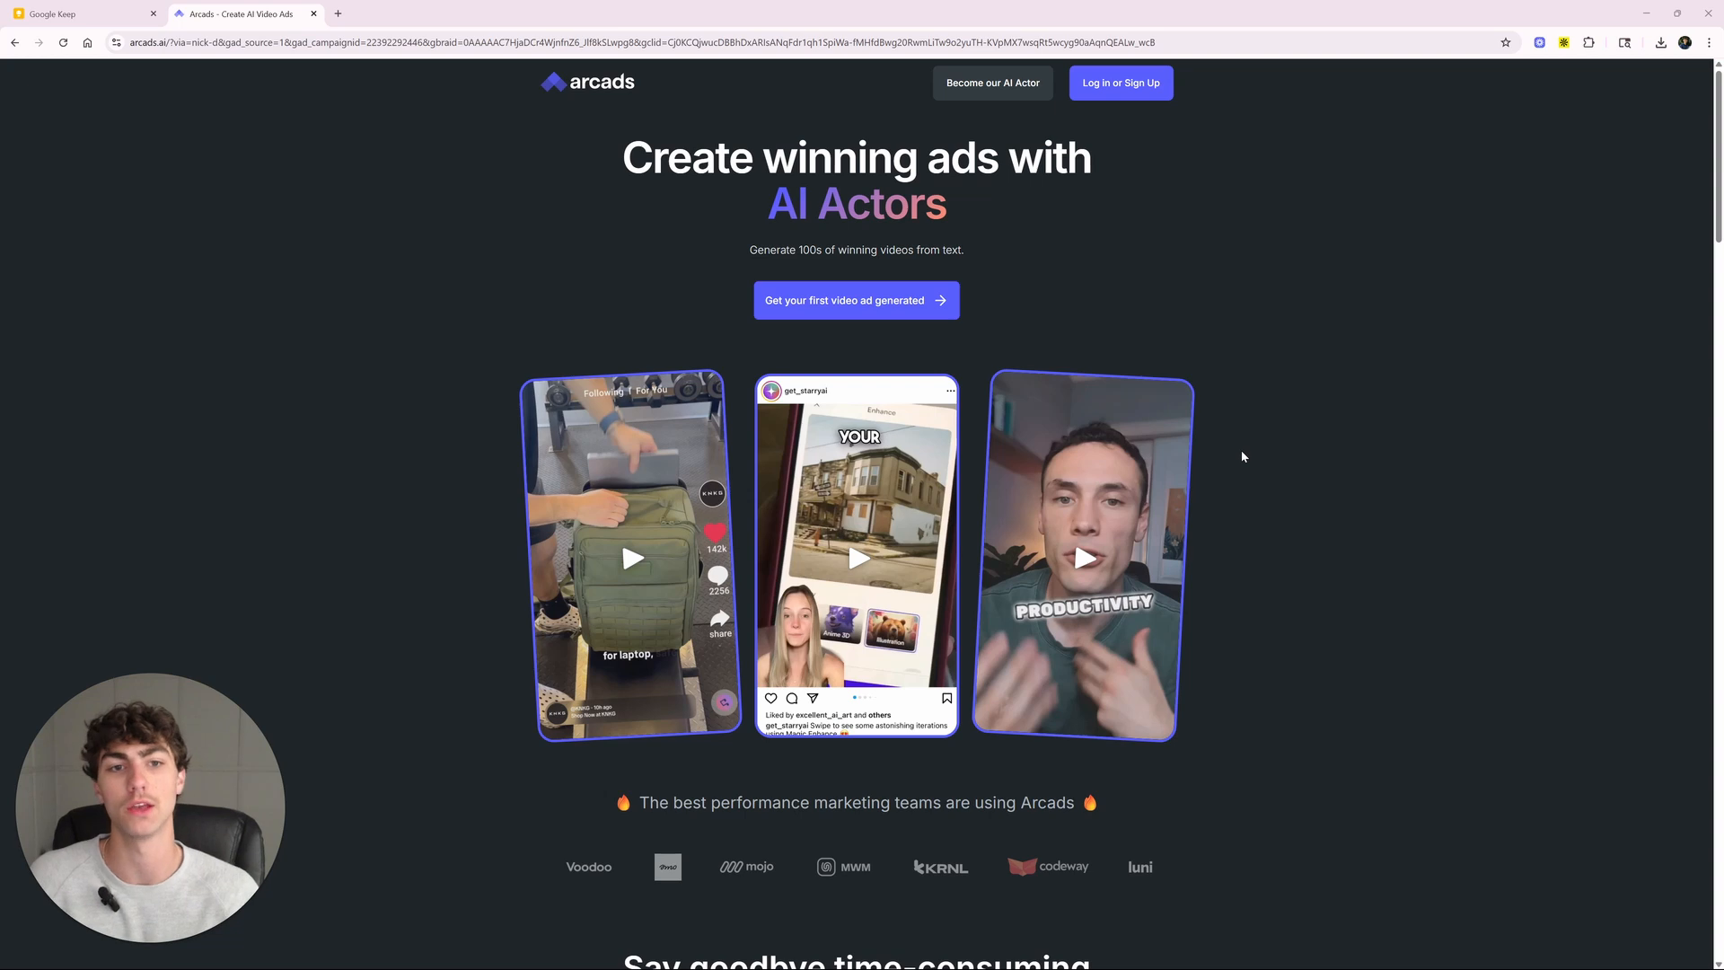
Step: Log in to Arcads and enter "Script" as the script of a talking-actors video in the new project
click(1136, 82)
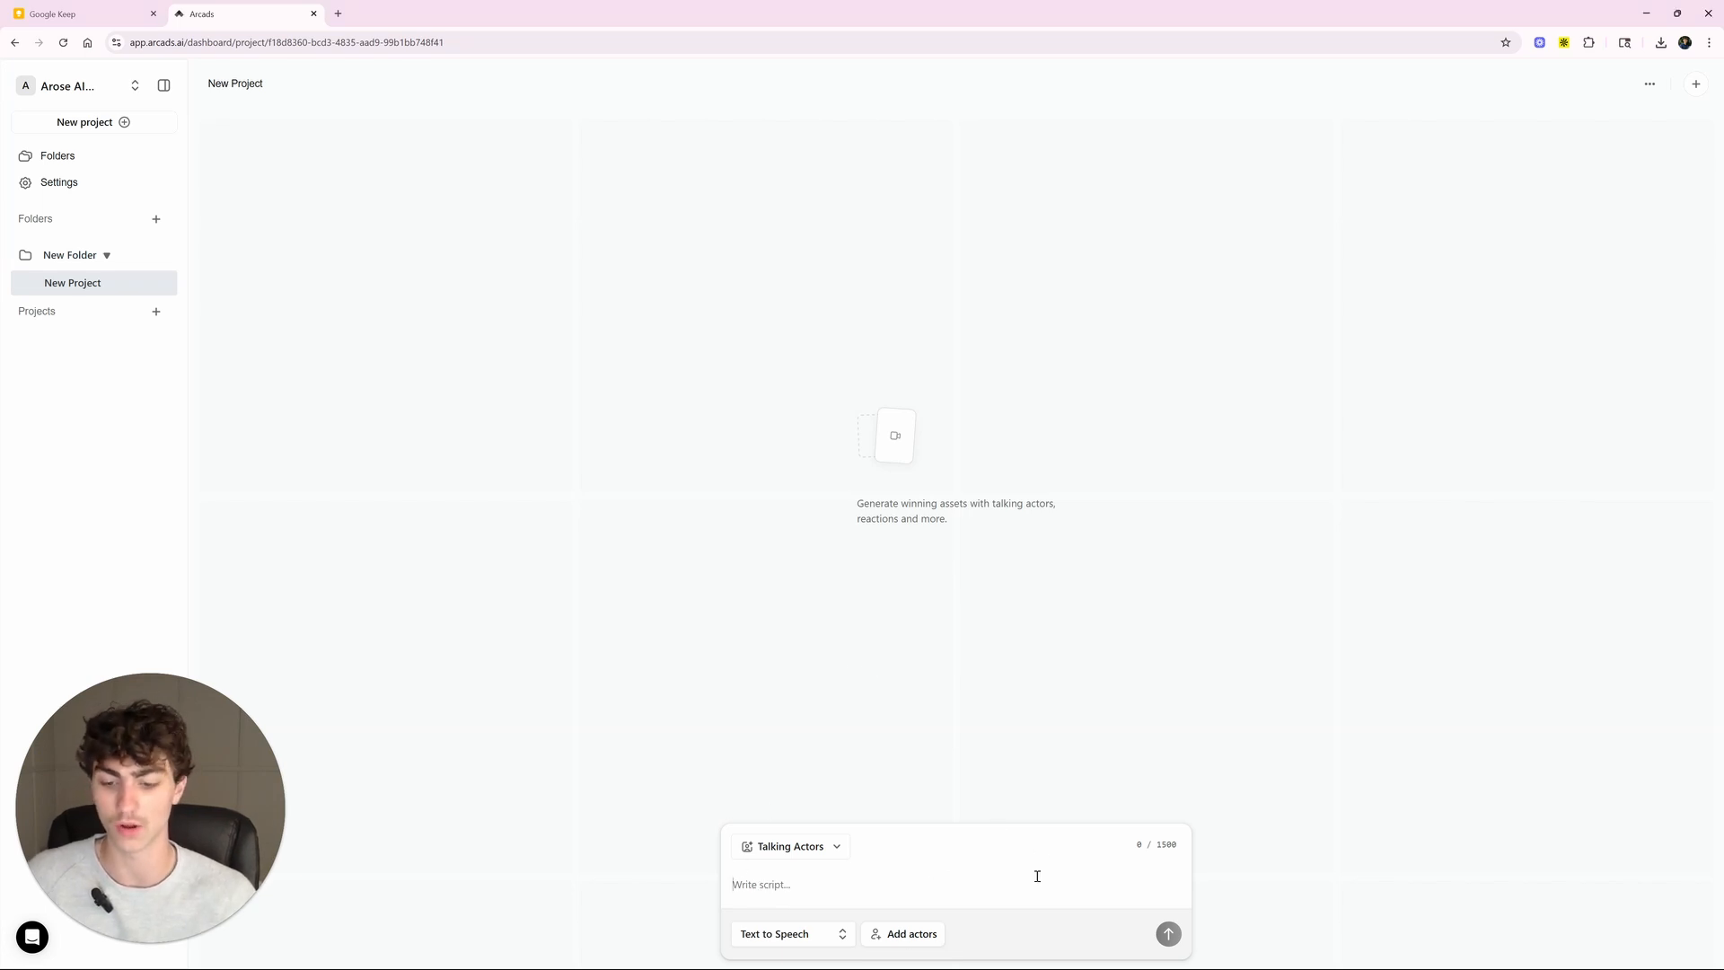
text(Script)
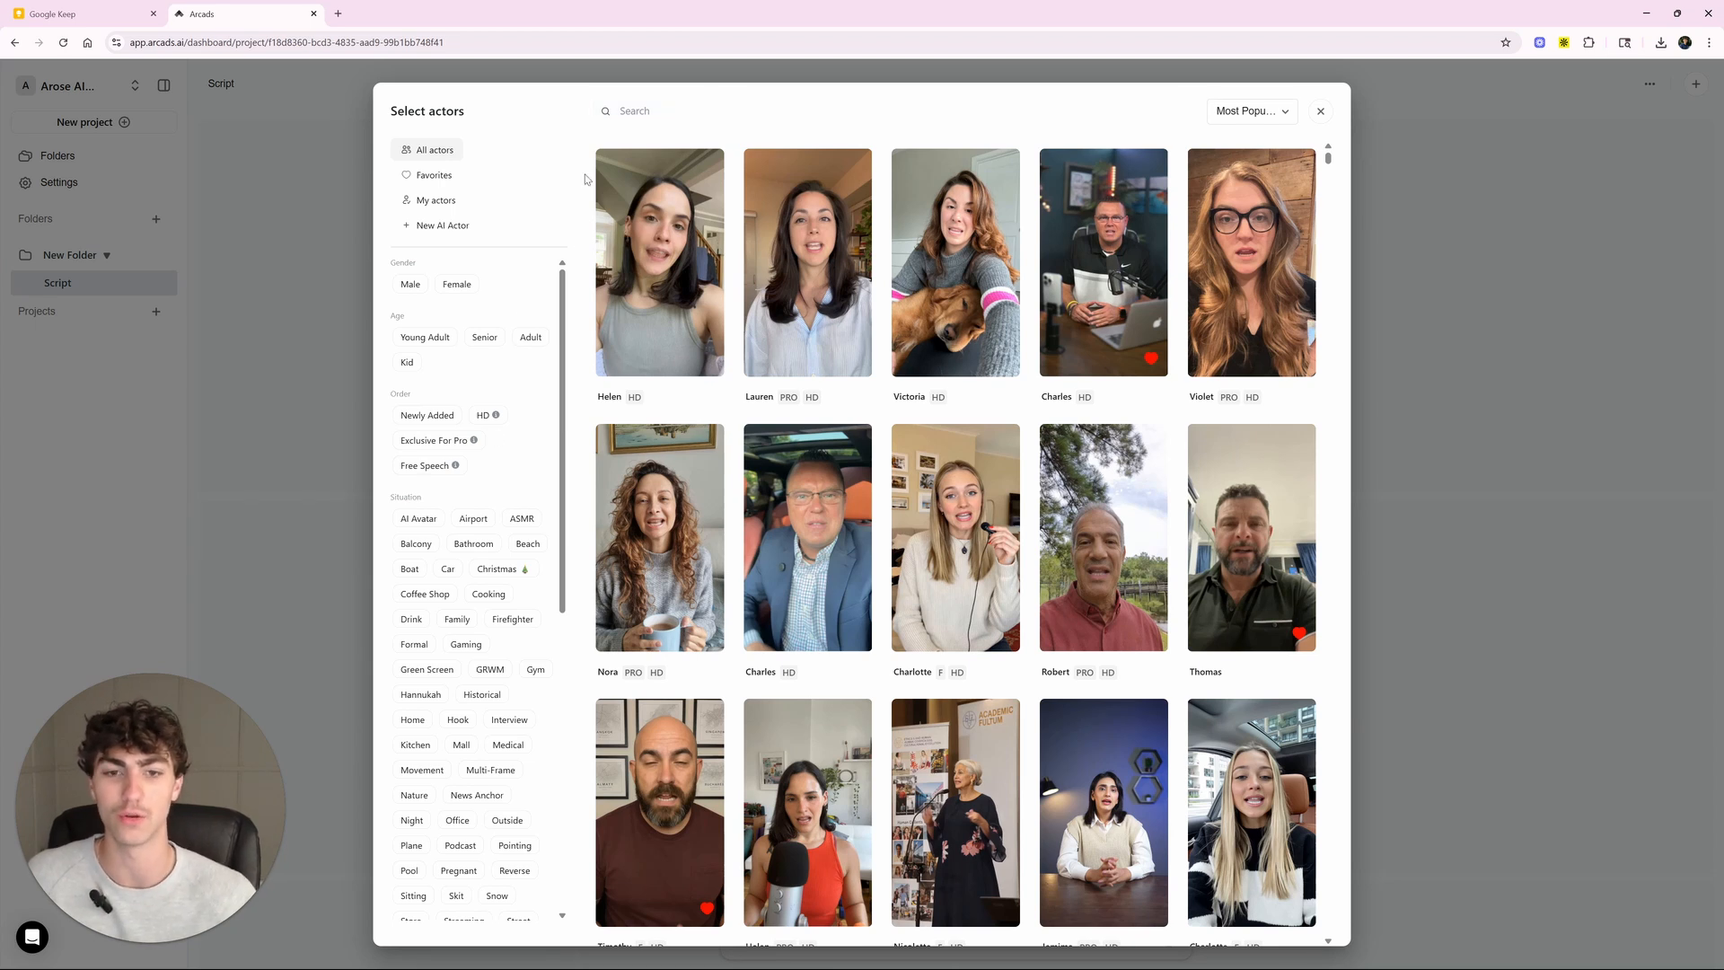
Step: Preview an actor, view the favorite actors, and return to the list of all actors
mouse_move(796, 202)
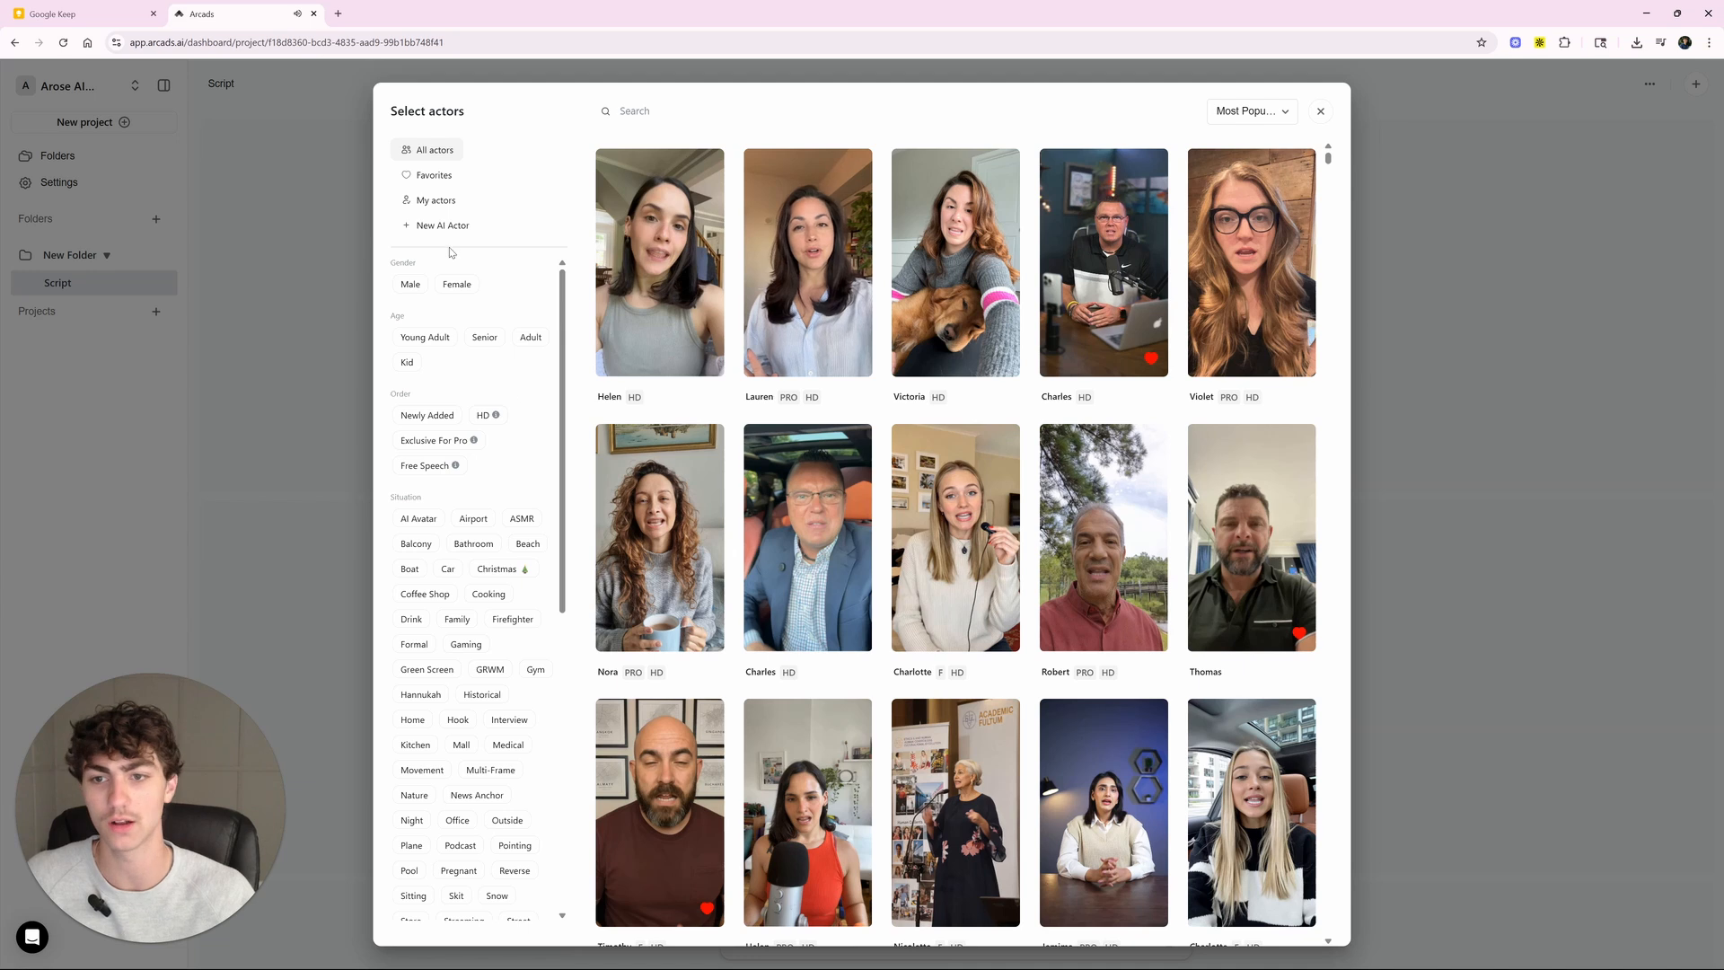
click(432, 176)
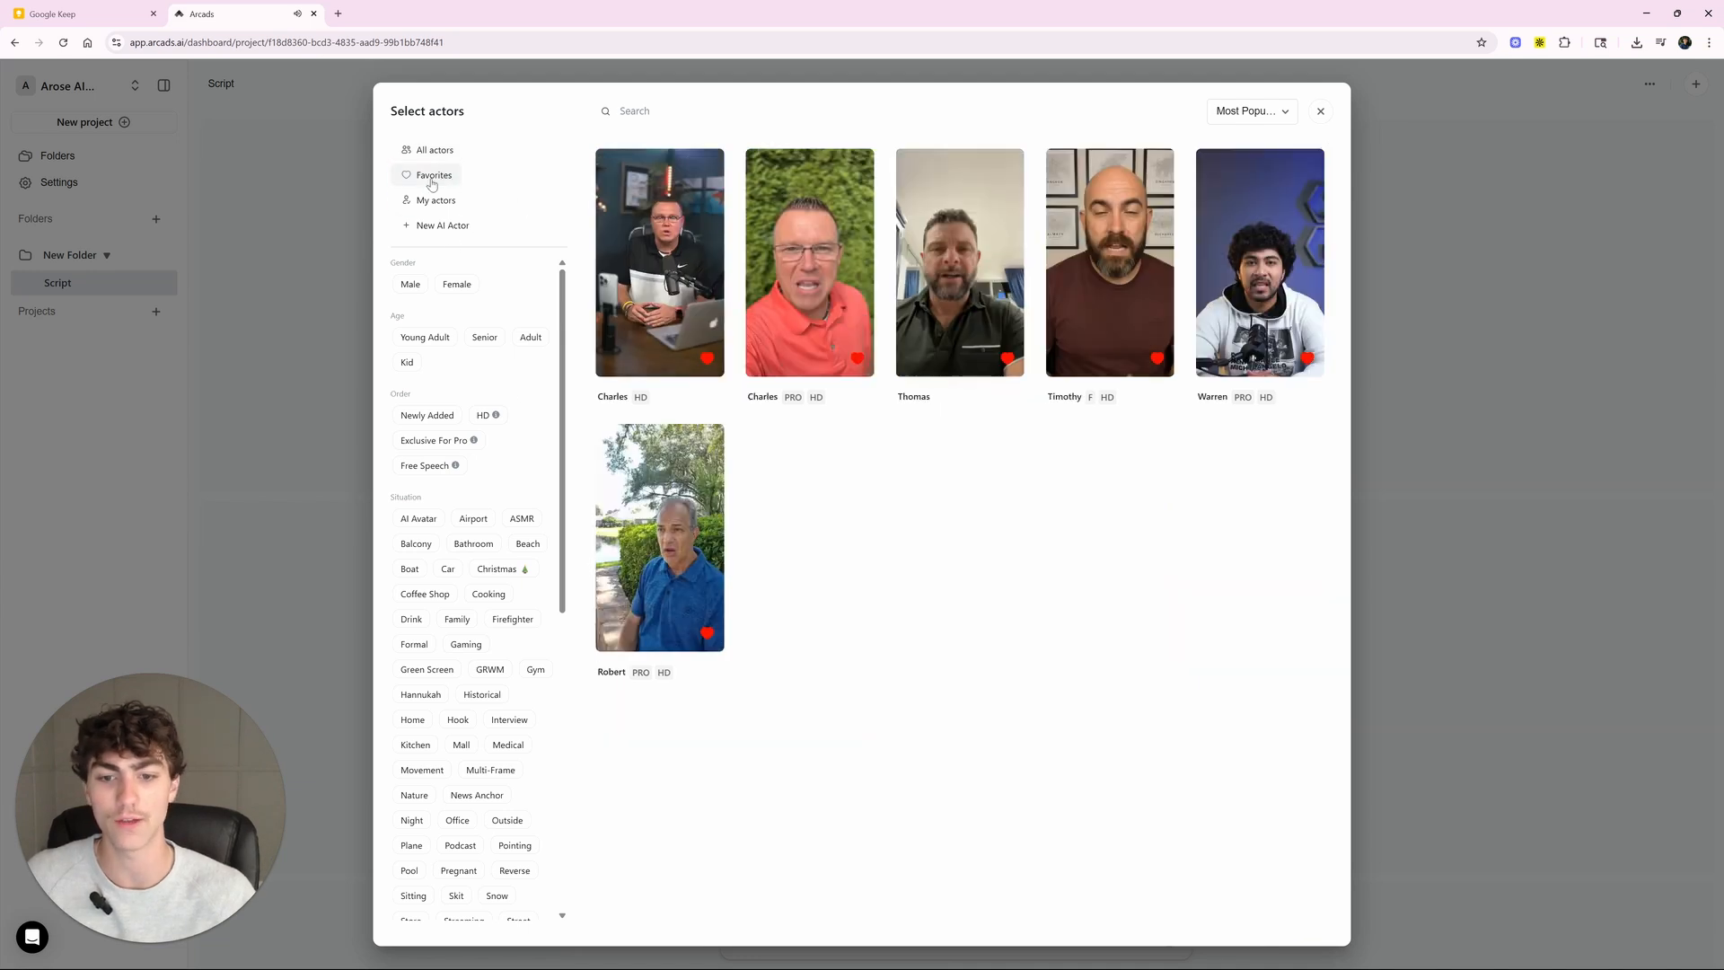
click(428, 153)
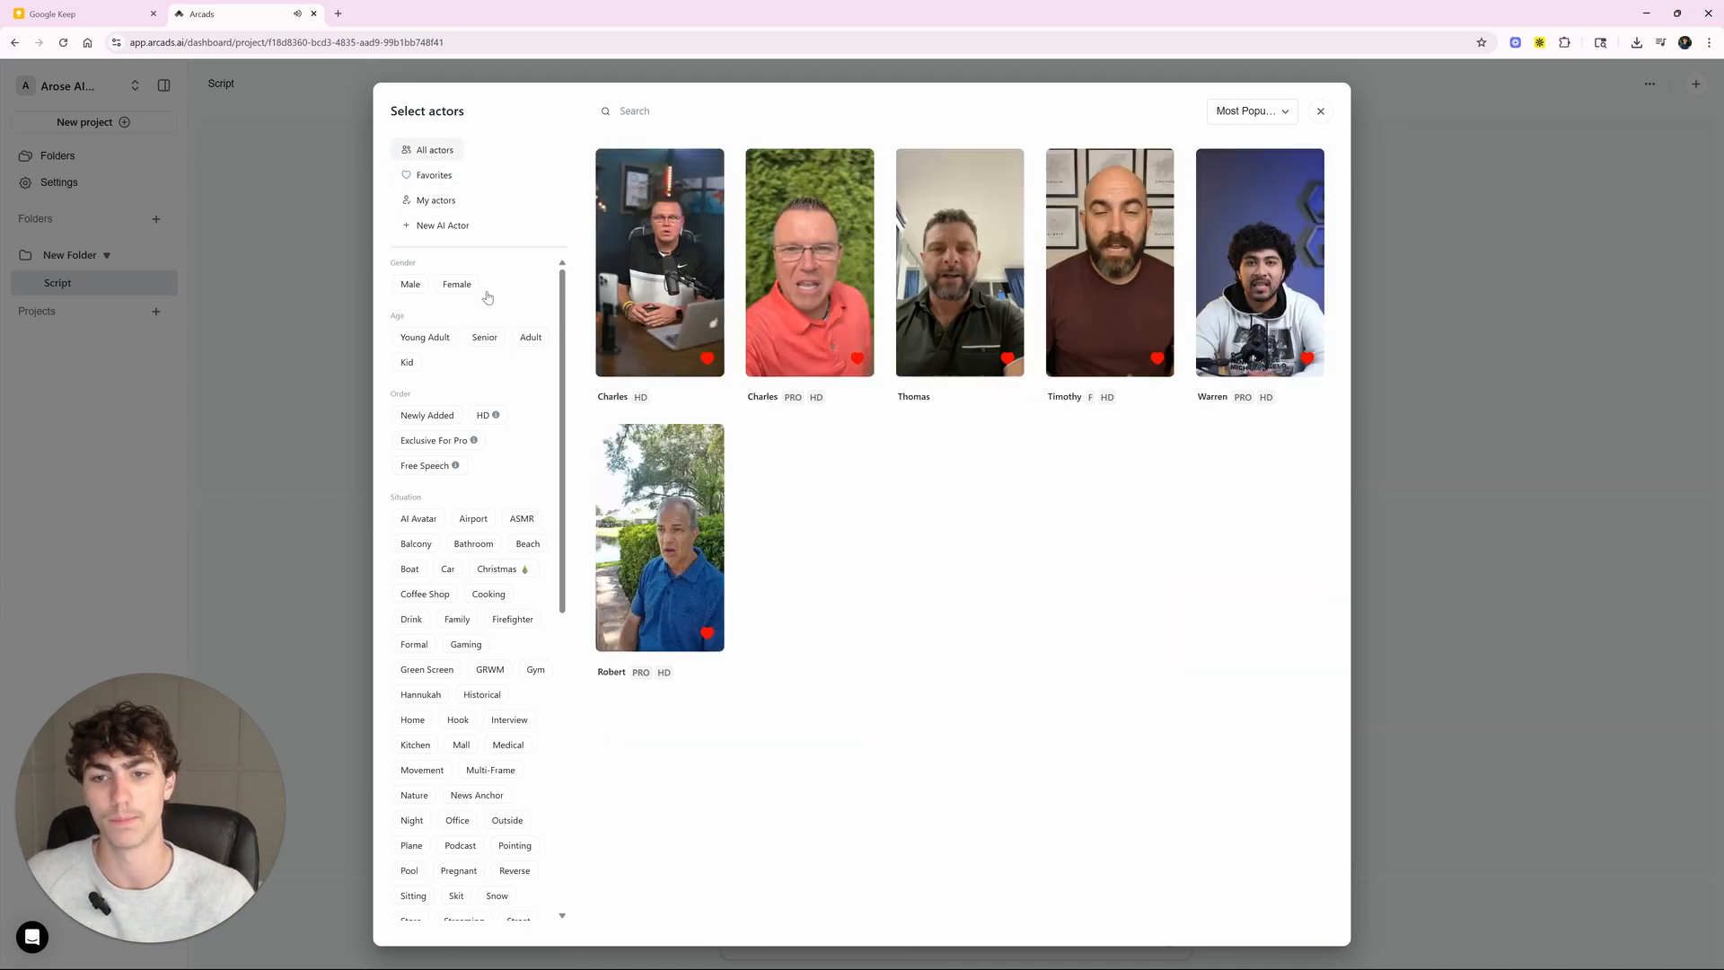
Step: Look through the available actor filters for gender, age, situation, accessories and emotions
scroll(530, 401, down, 2)
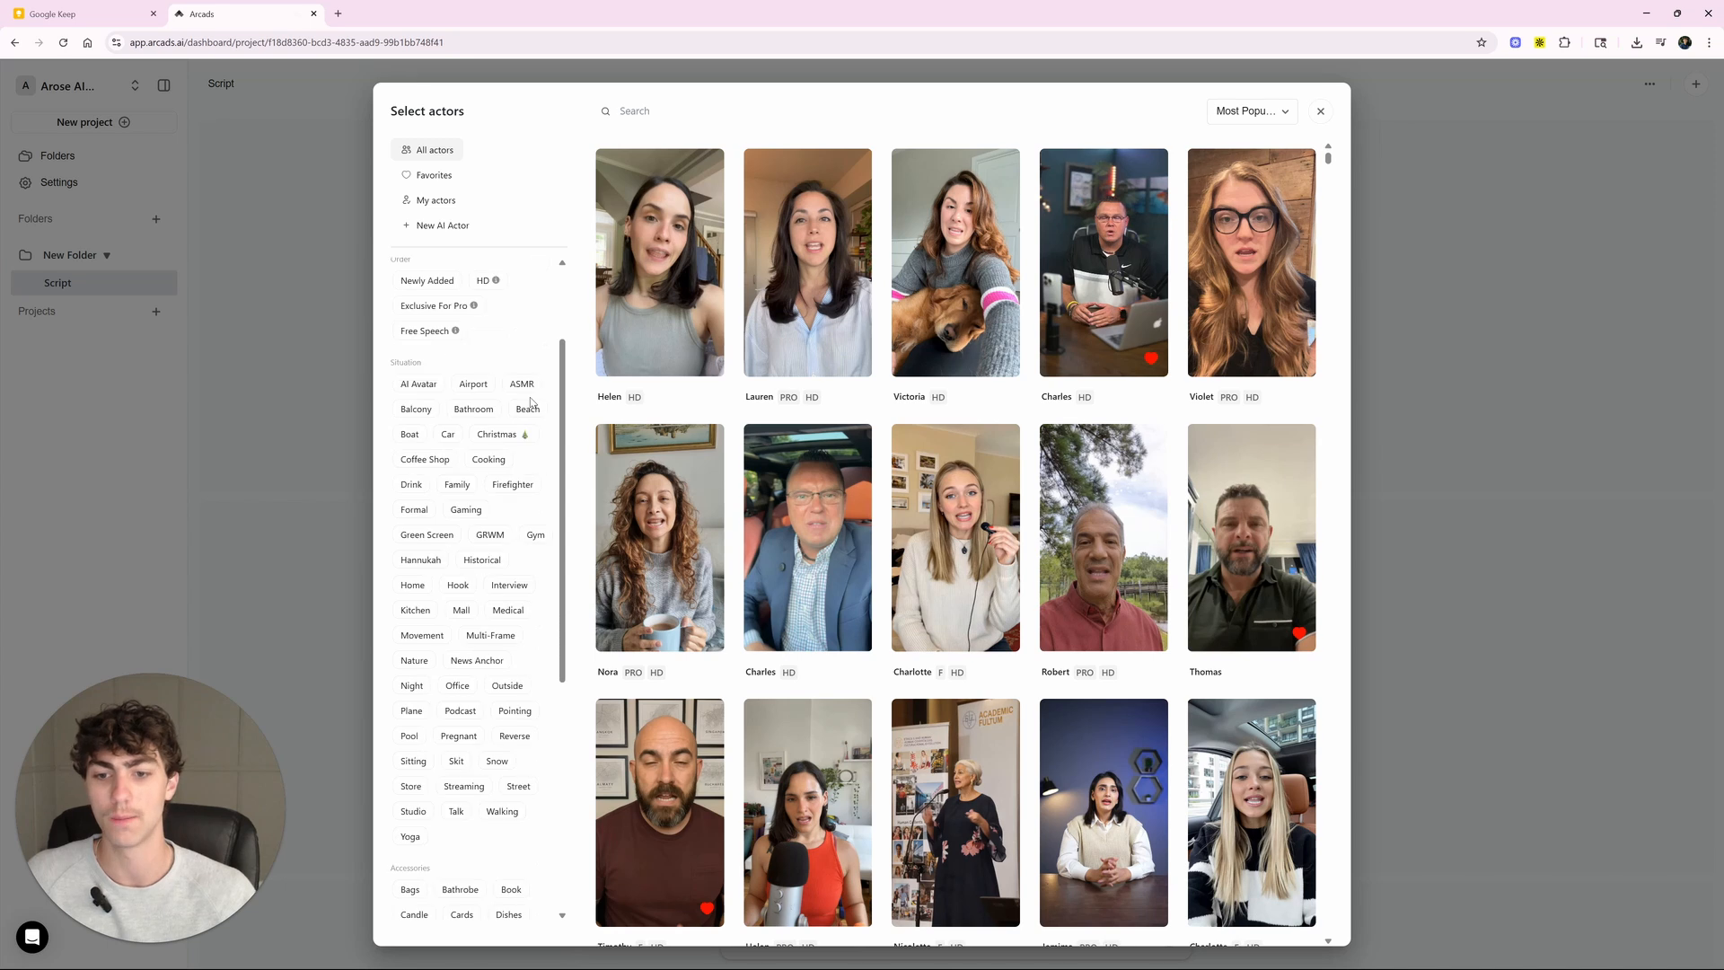
scroll(530, 402, up, 1)
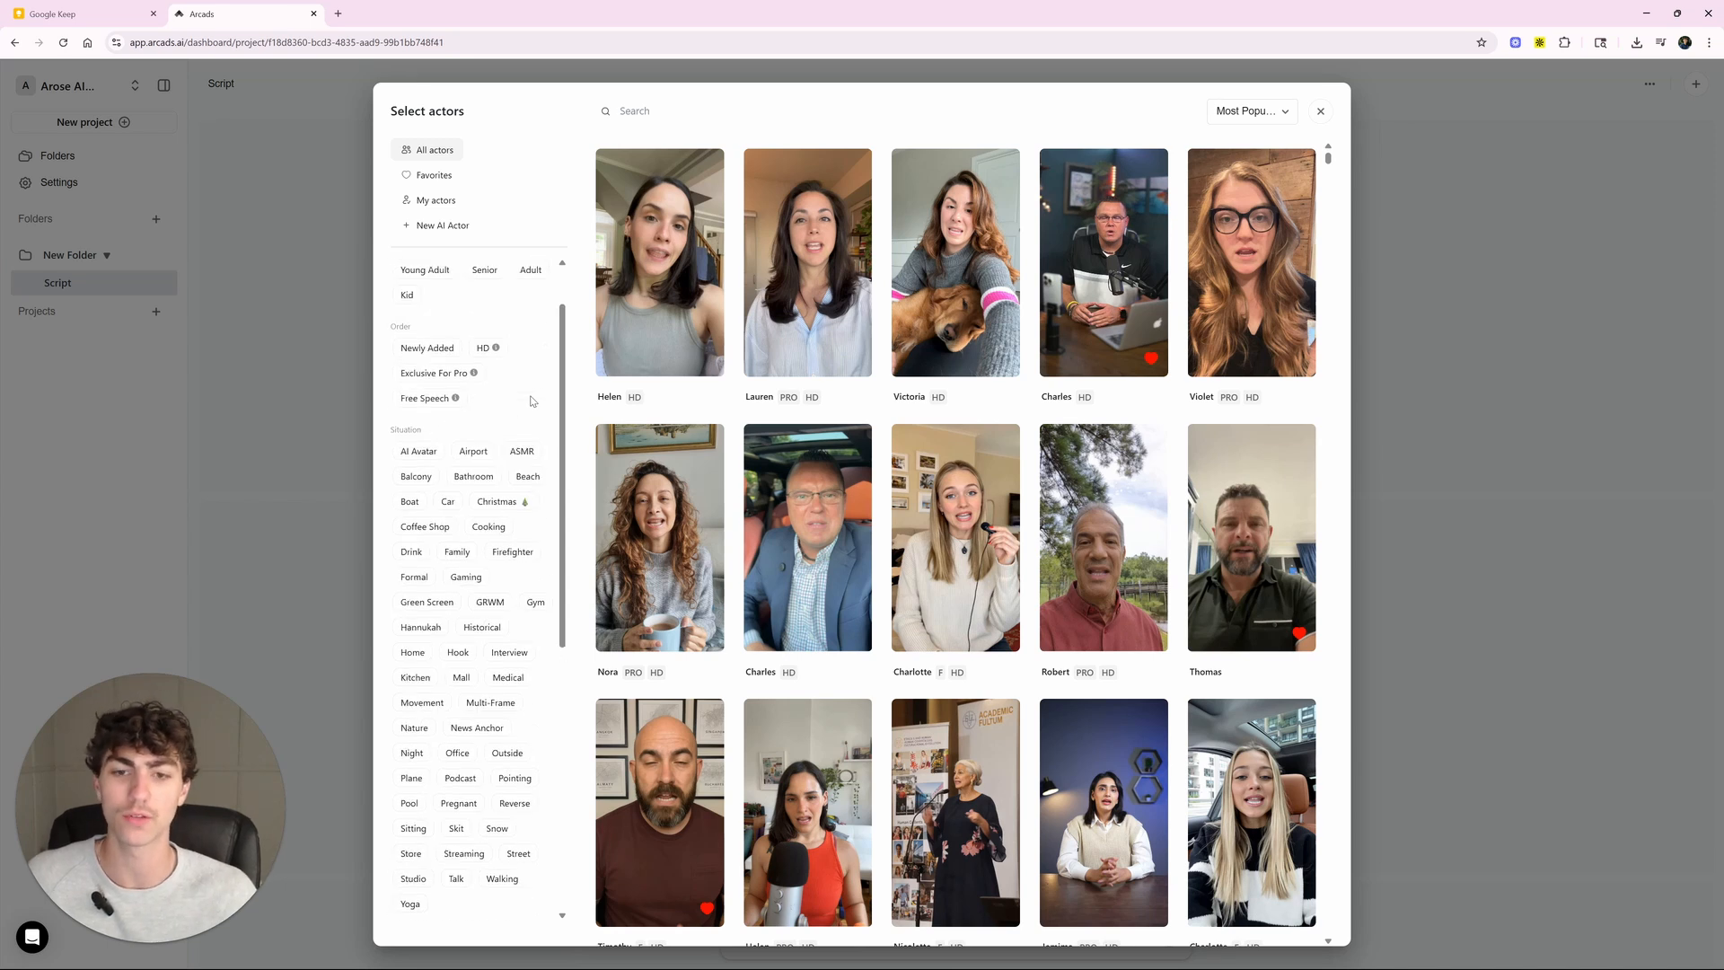
scroll(515, 313, up, 1)
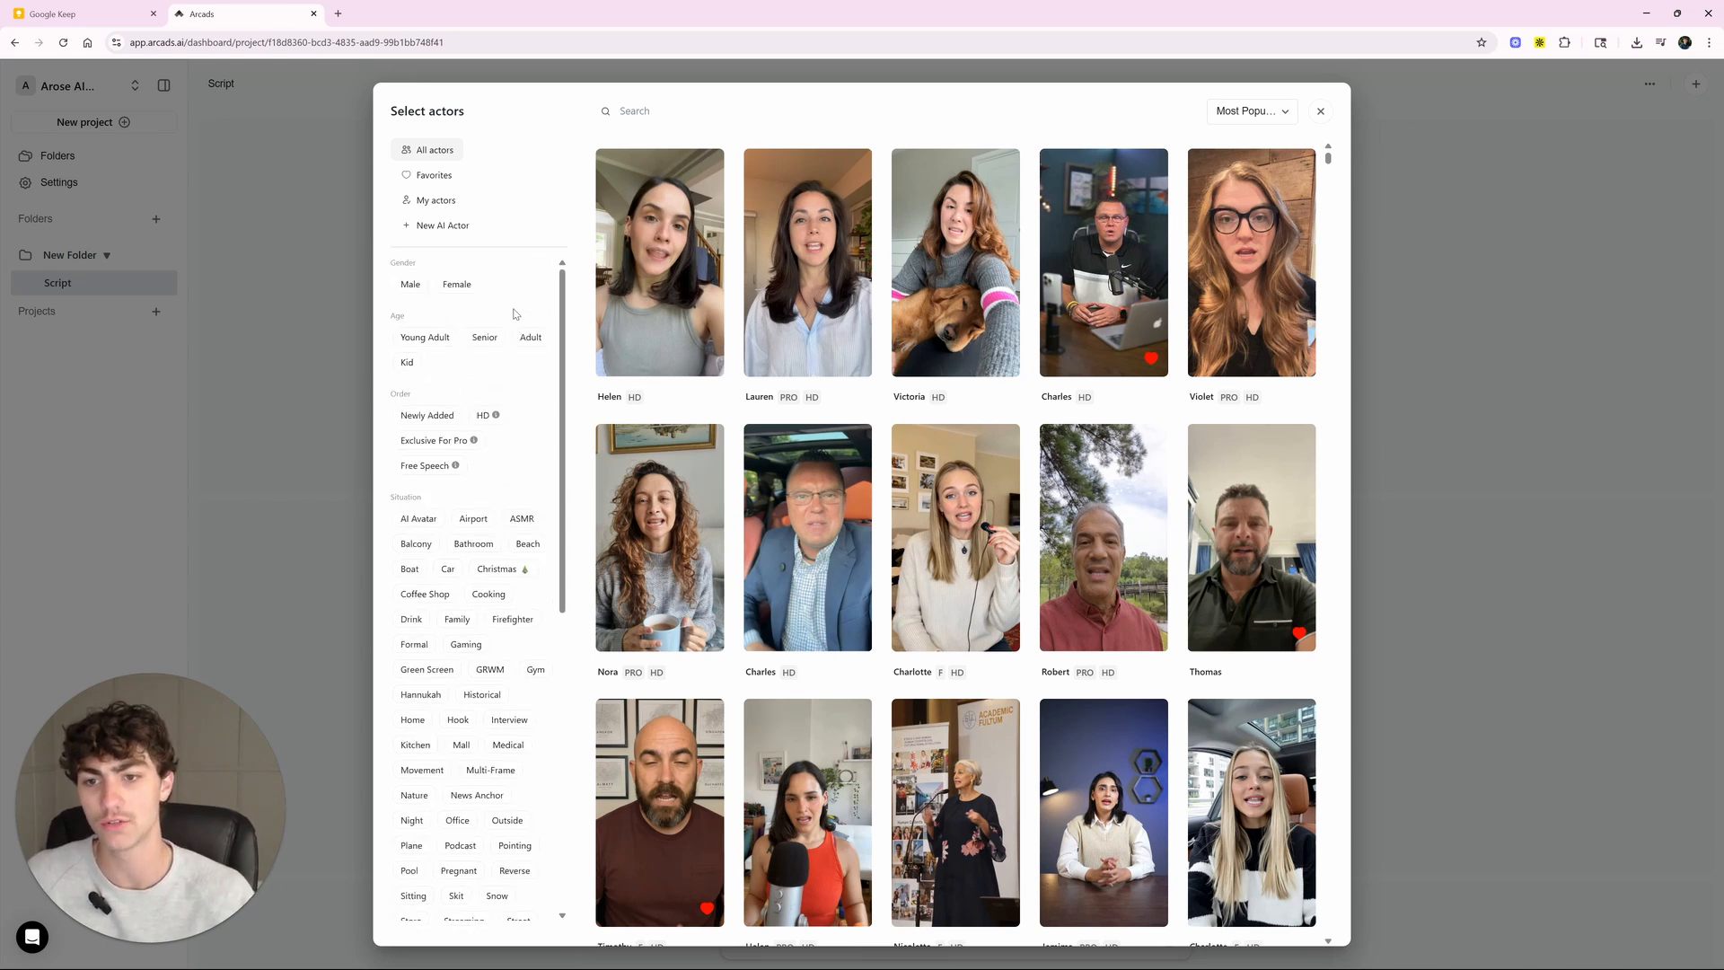
scroll(498, 375, down, 4)
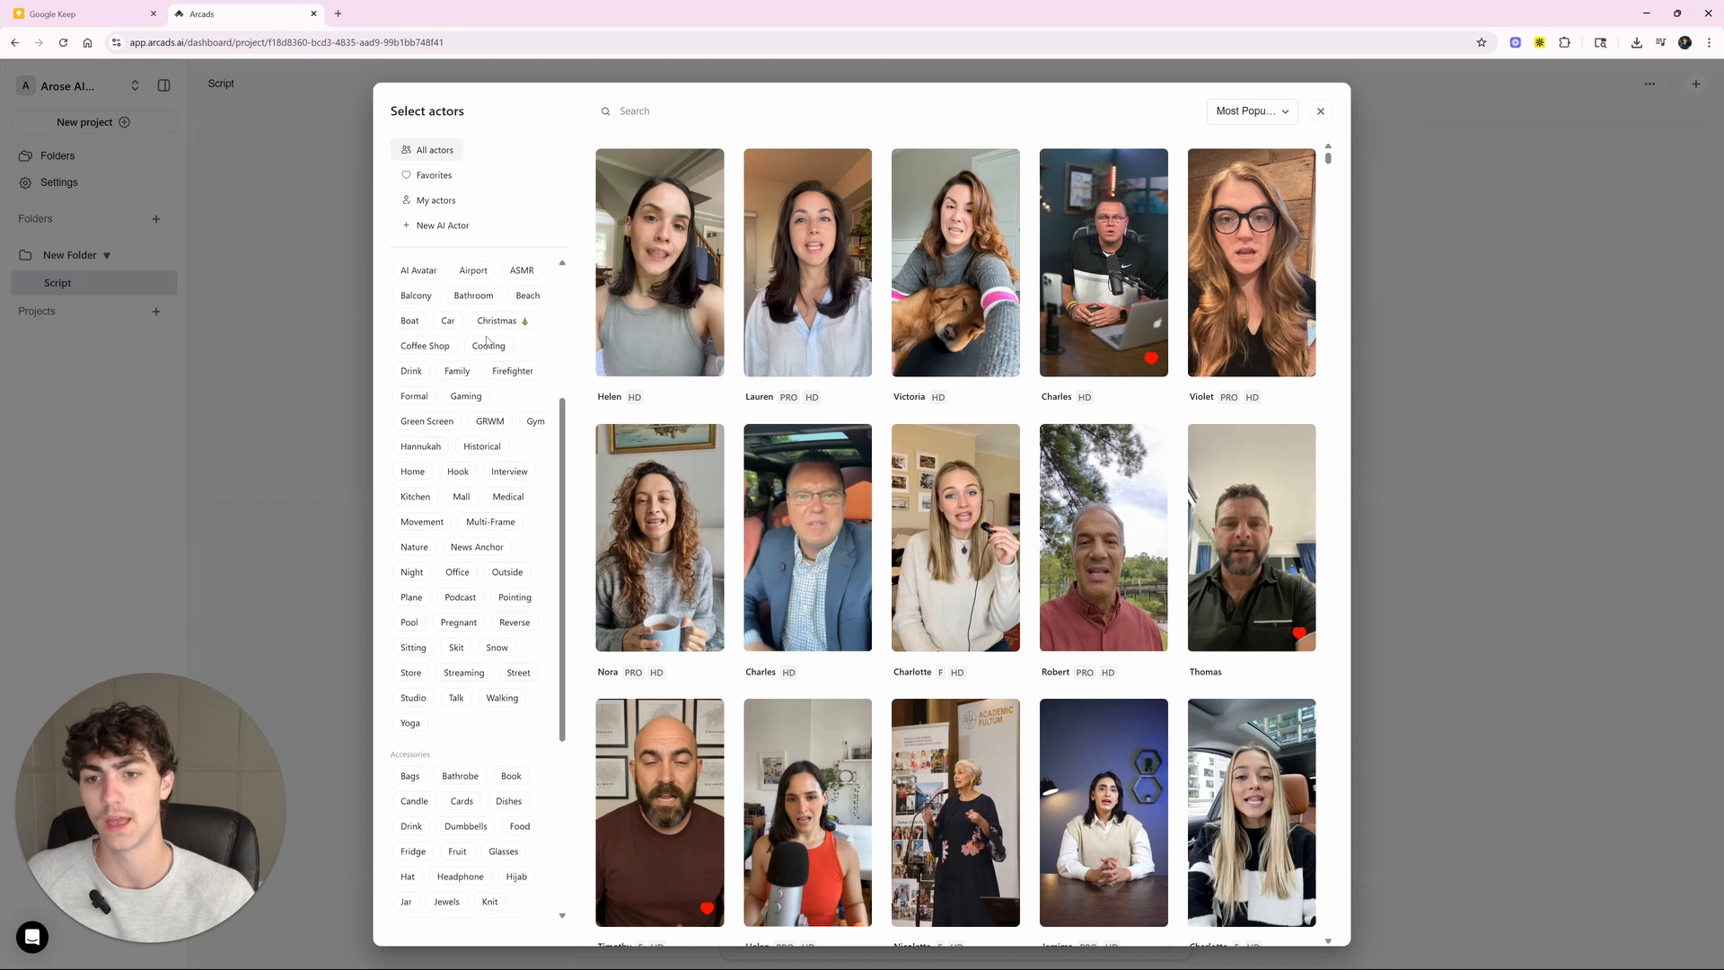
scroll(485, 339, up, 2)
scroll(483, 377, down, 5)
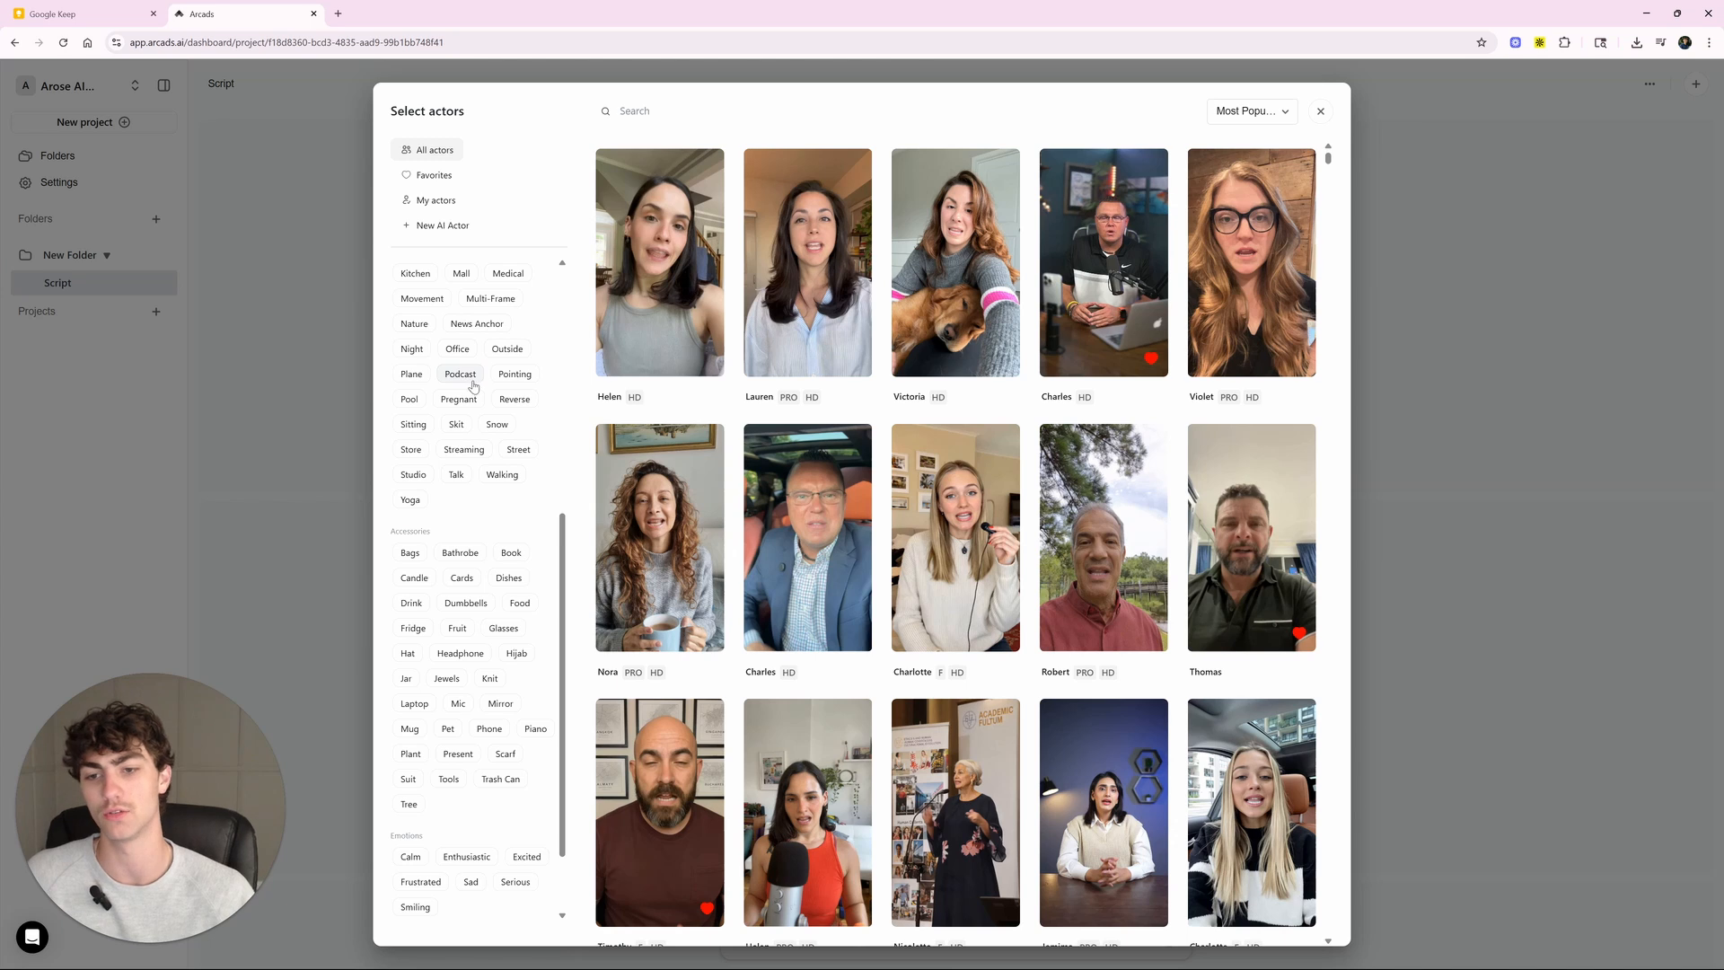
scroll(467, 449, down, 2)
scroll(467, 451, down, 2)
Step: Filter the actors by the Bathrobe accessory to see an example, and close the actor selection
click(458, 452)
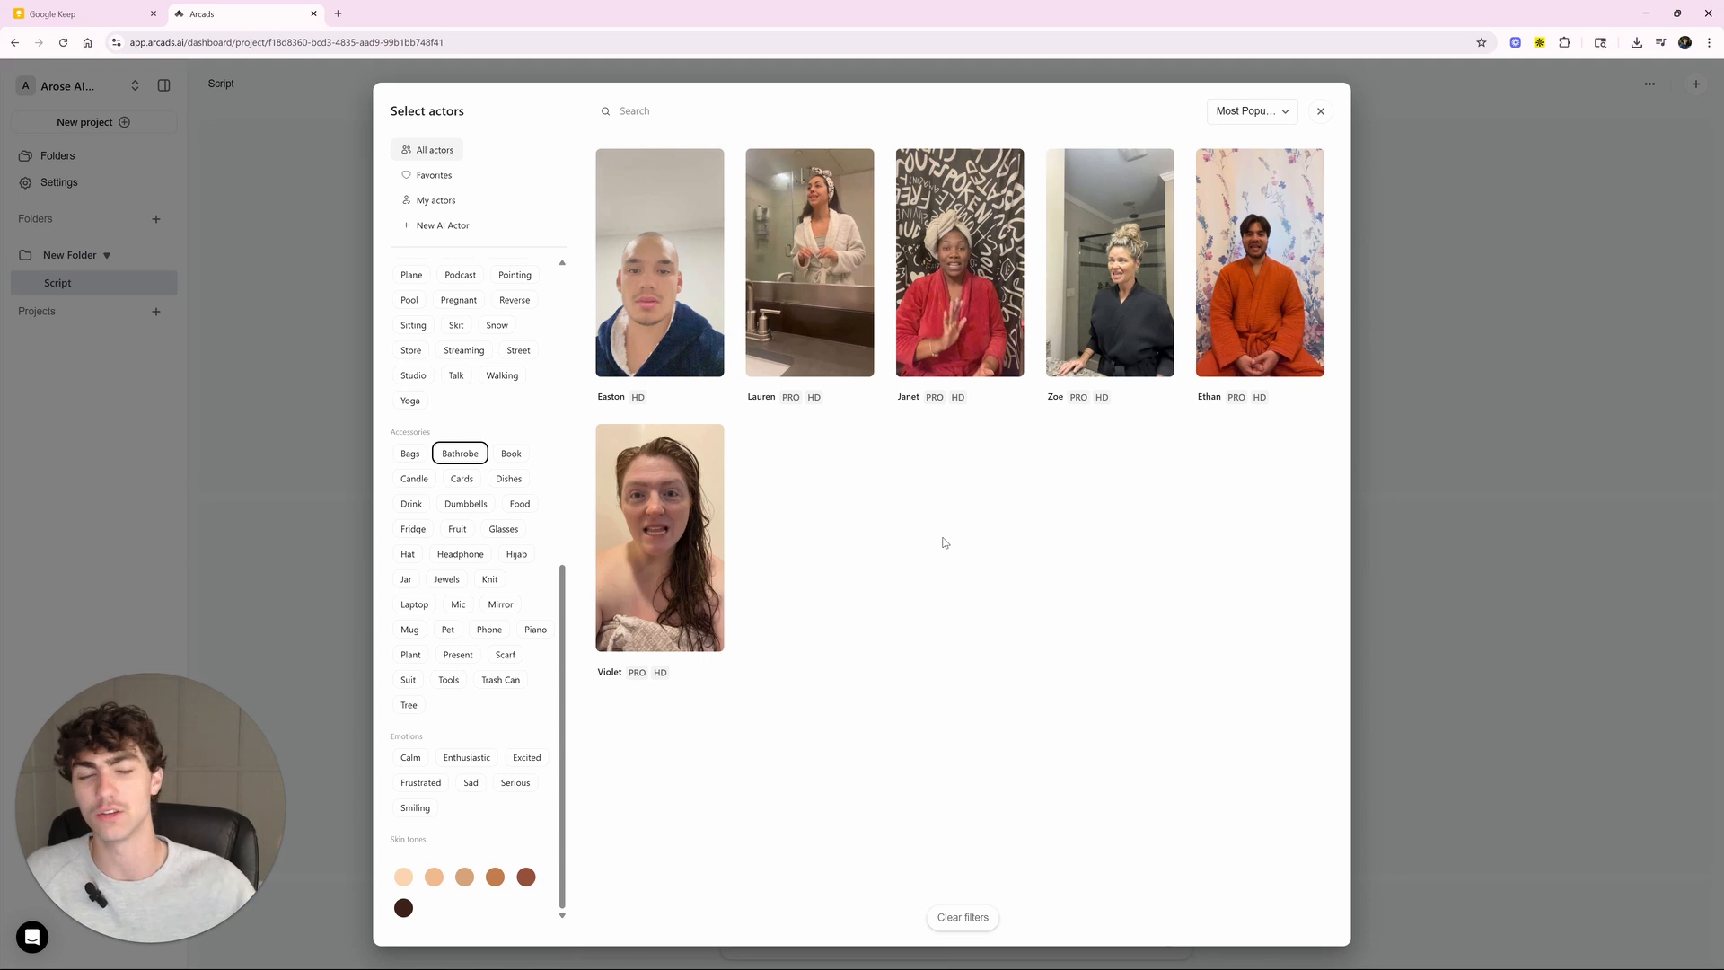
scroll(539, 583, up, 10)
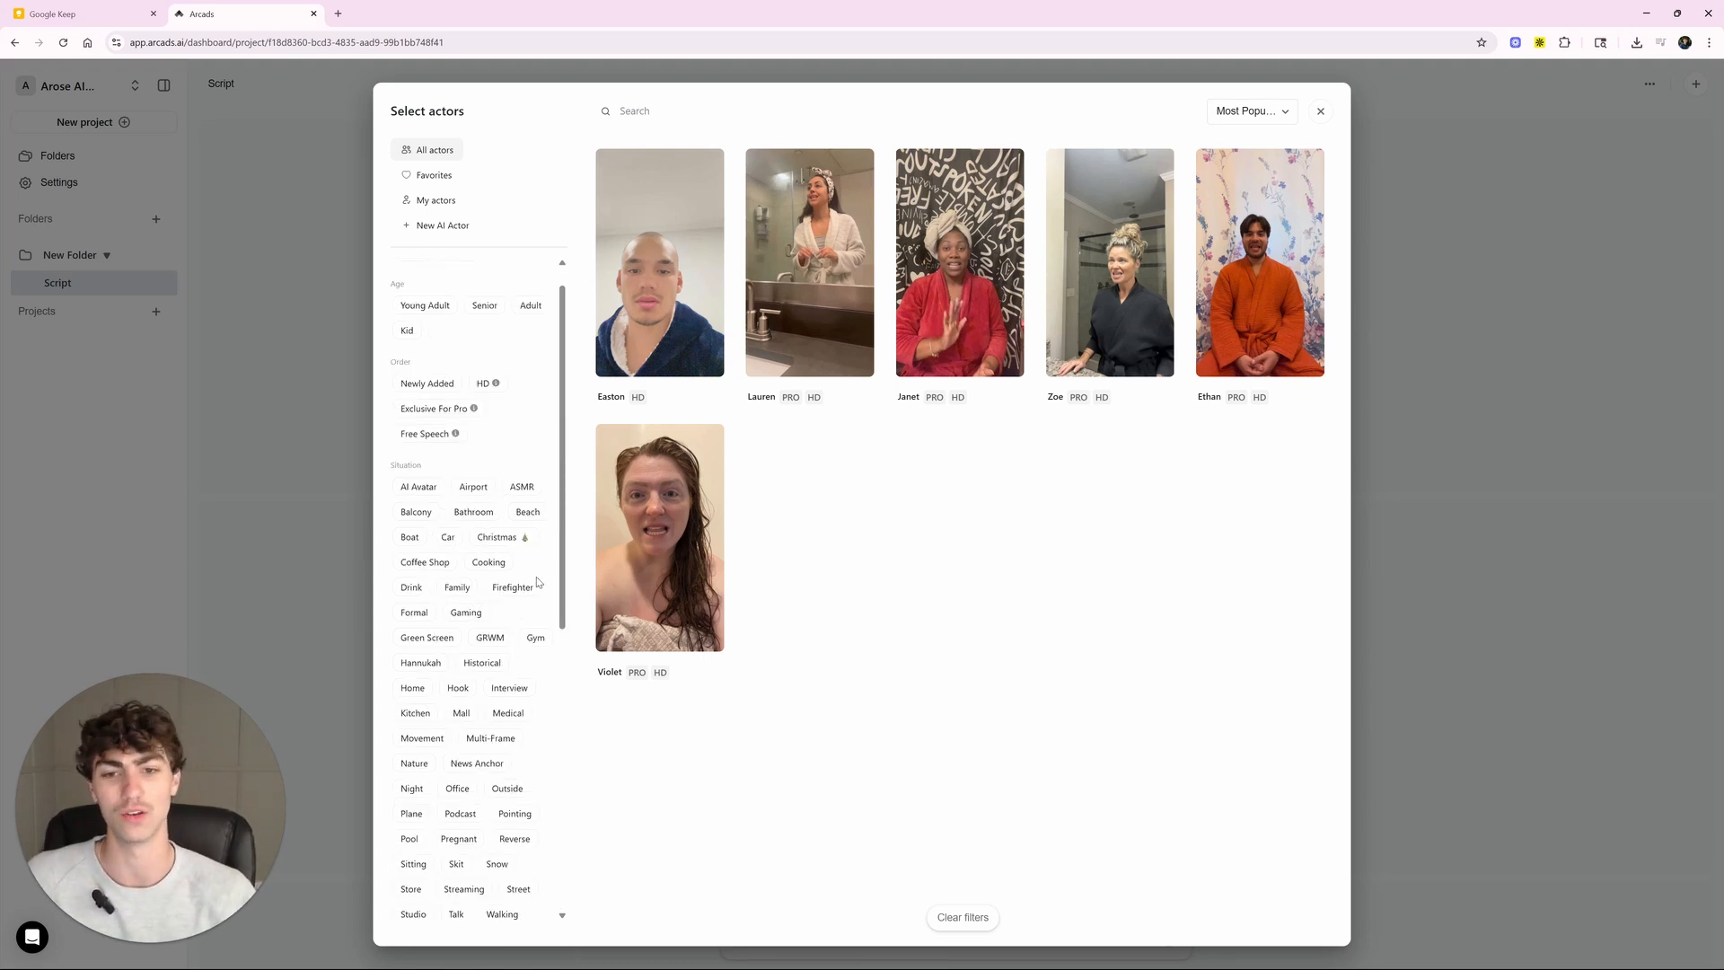
click(1320, 110)
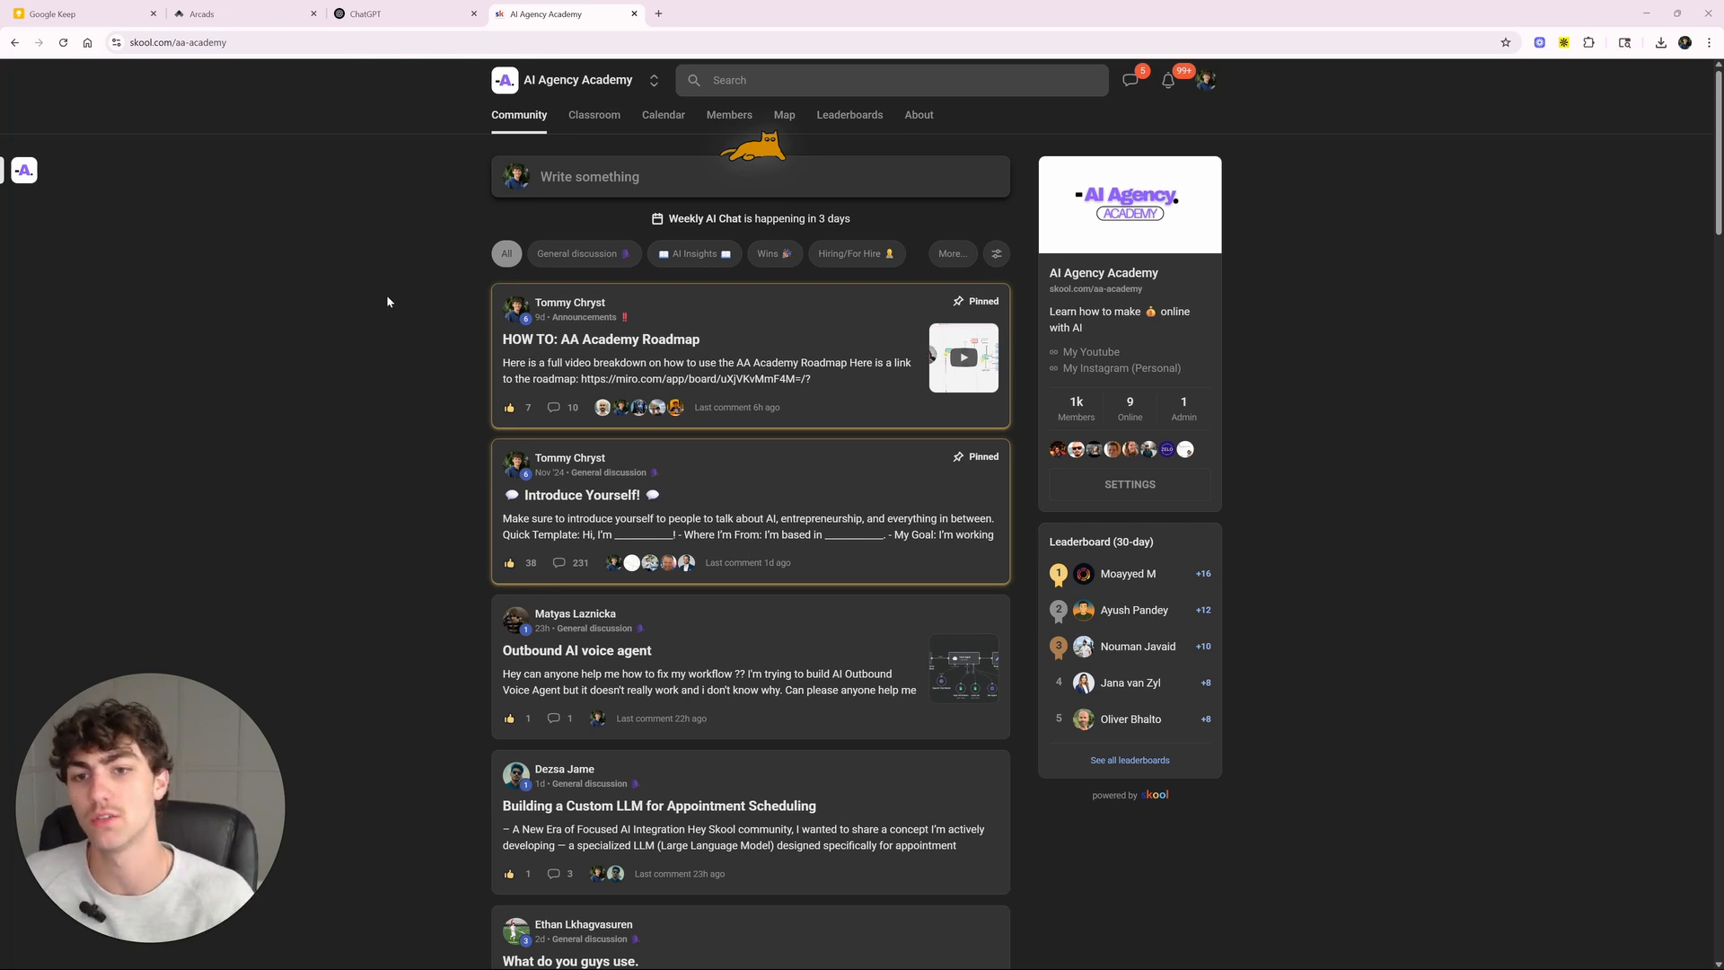
Step: In the AI Agency Academy classroom on Skool, open the Arcads AI Video lesson of the Build Your Agents course
click(593, 114)
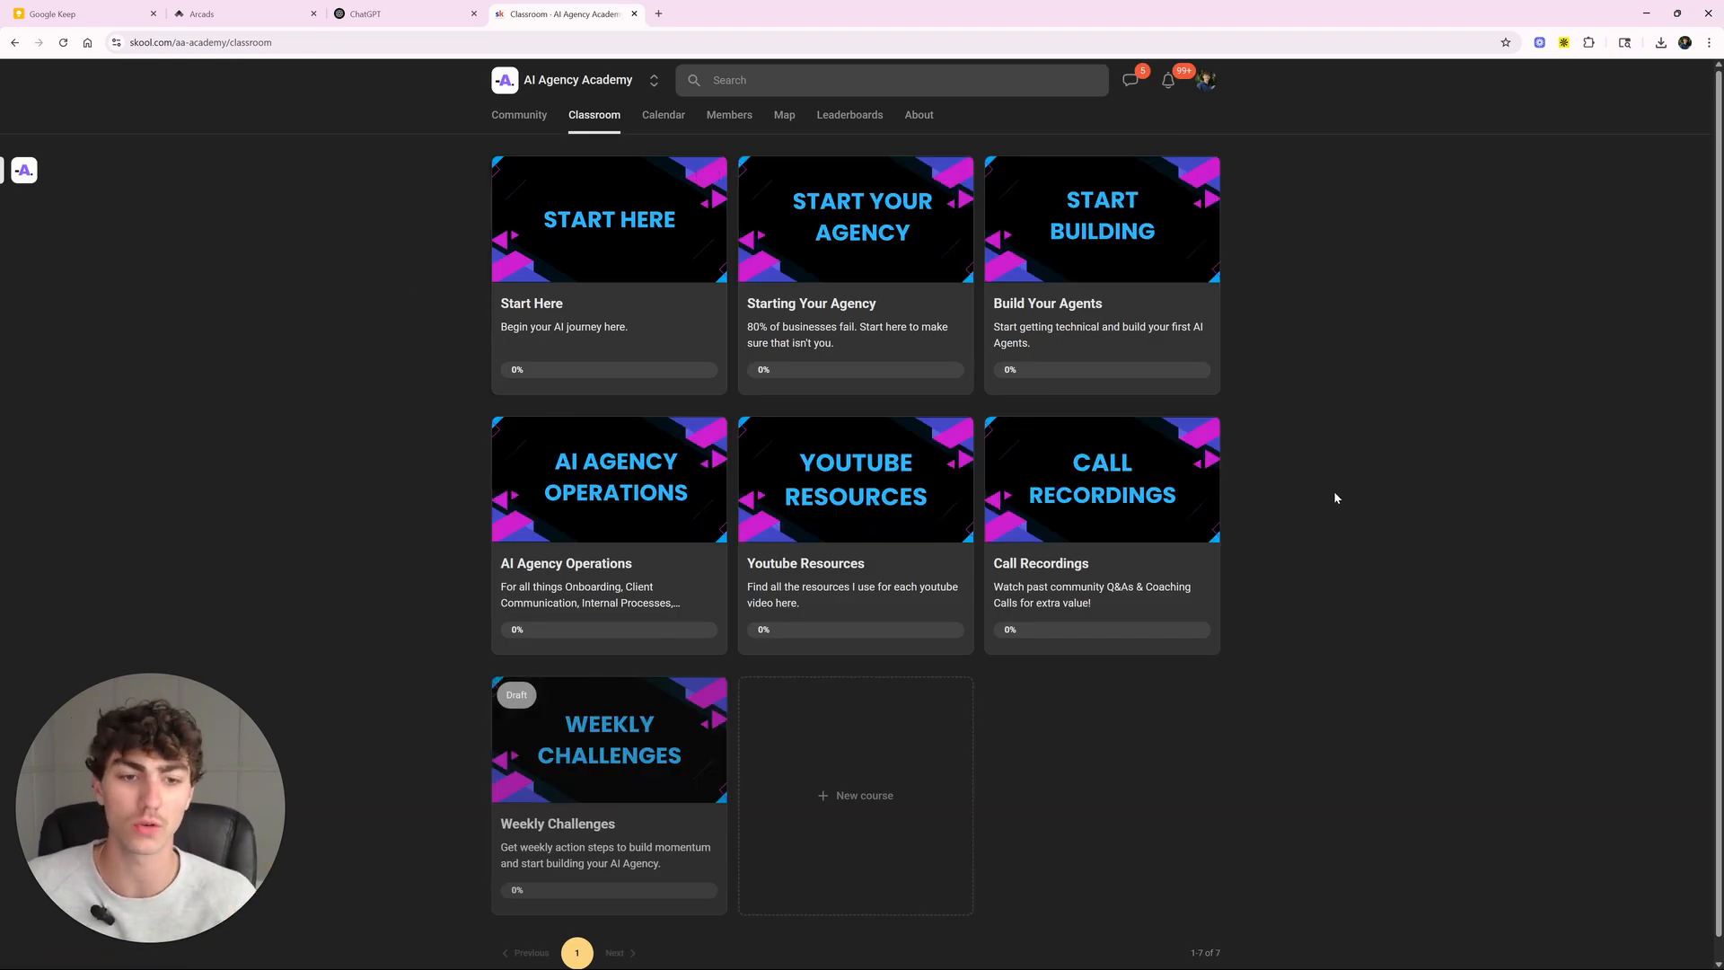
click(1142, 227)
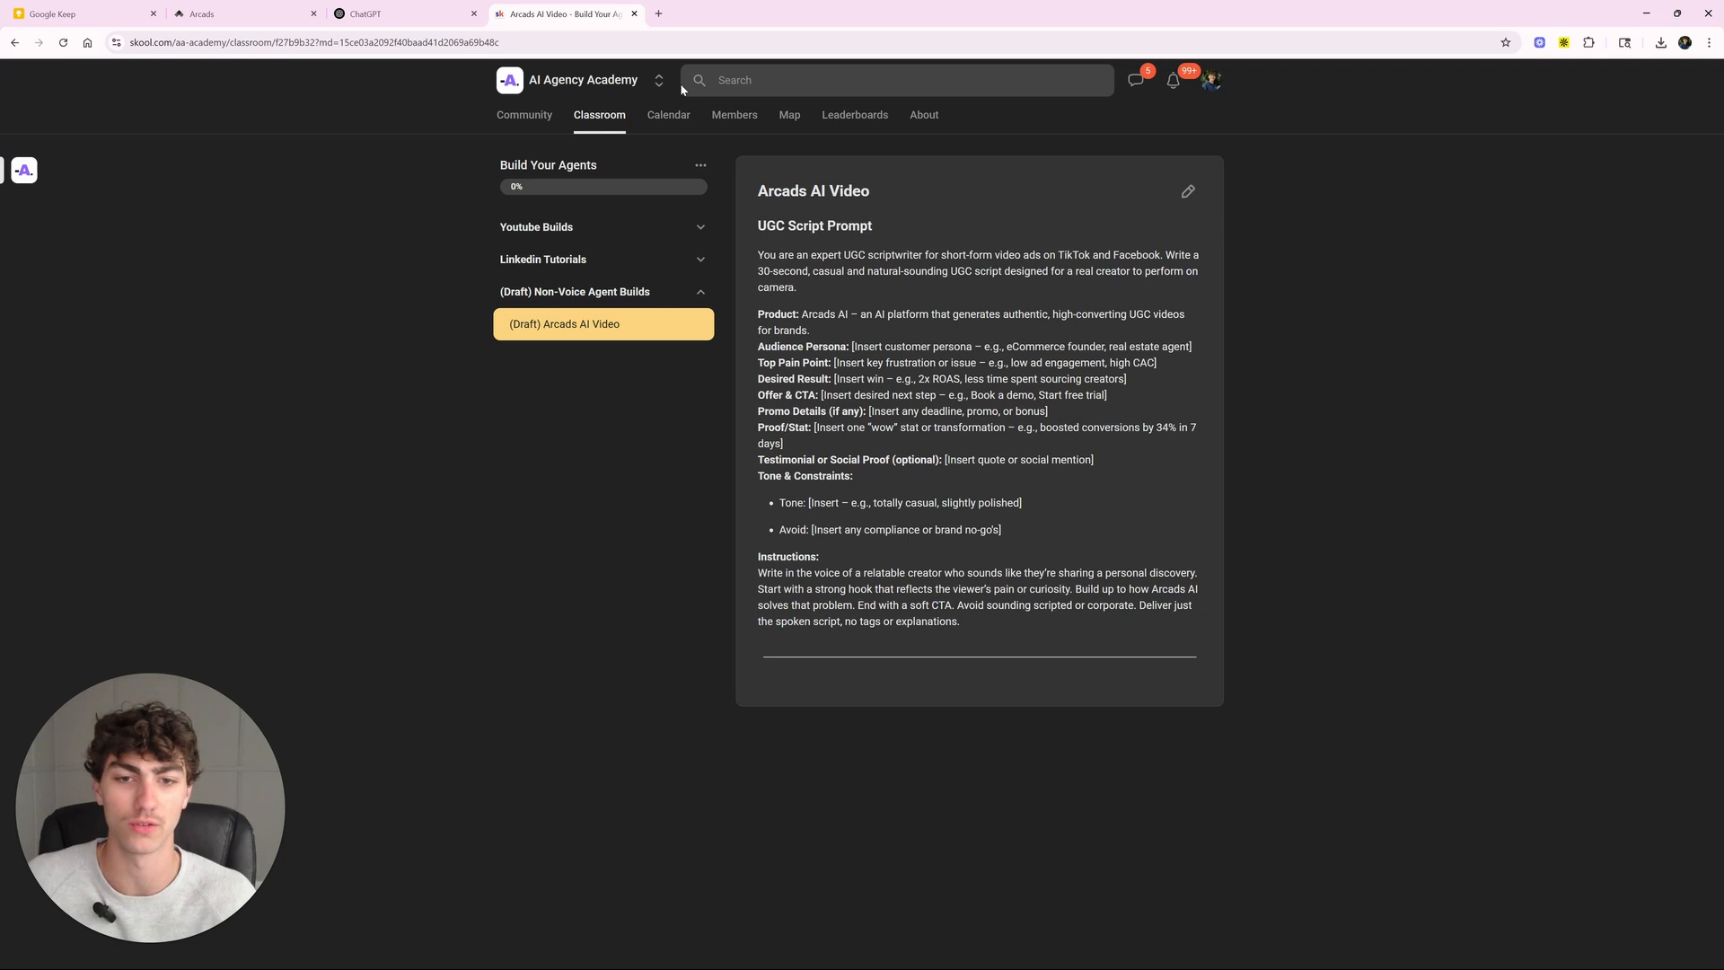
Step: Examine the UGC Script Prompt, including its product, audience persona, top pain point and instructions
drag(758, 228, 1037, 620)
click(1037, 616)
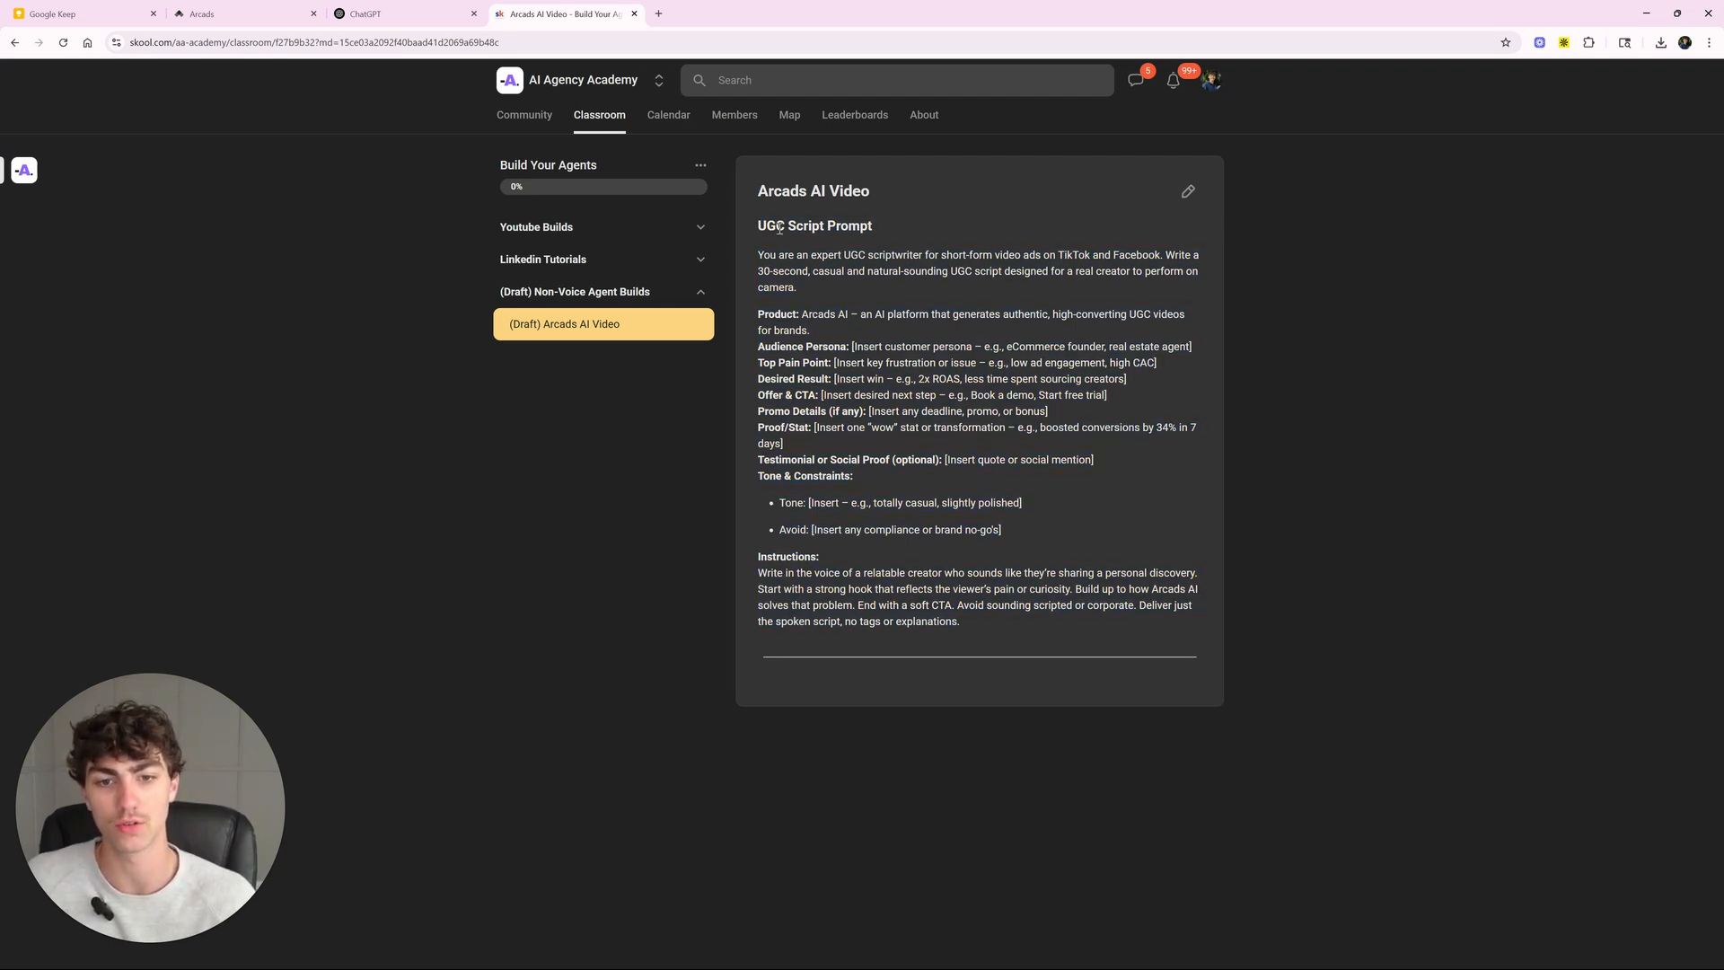
drag(745, 257, 1079, 622)
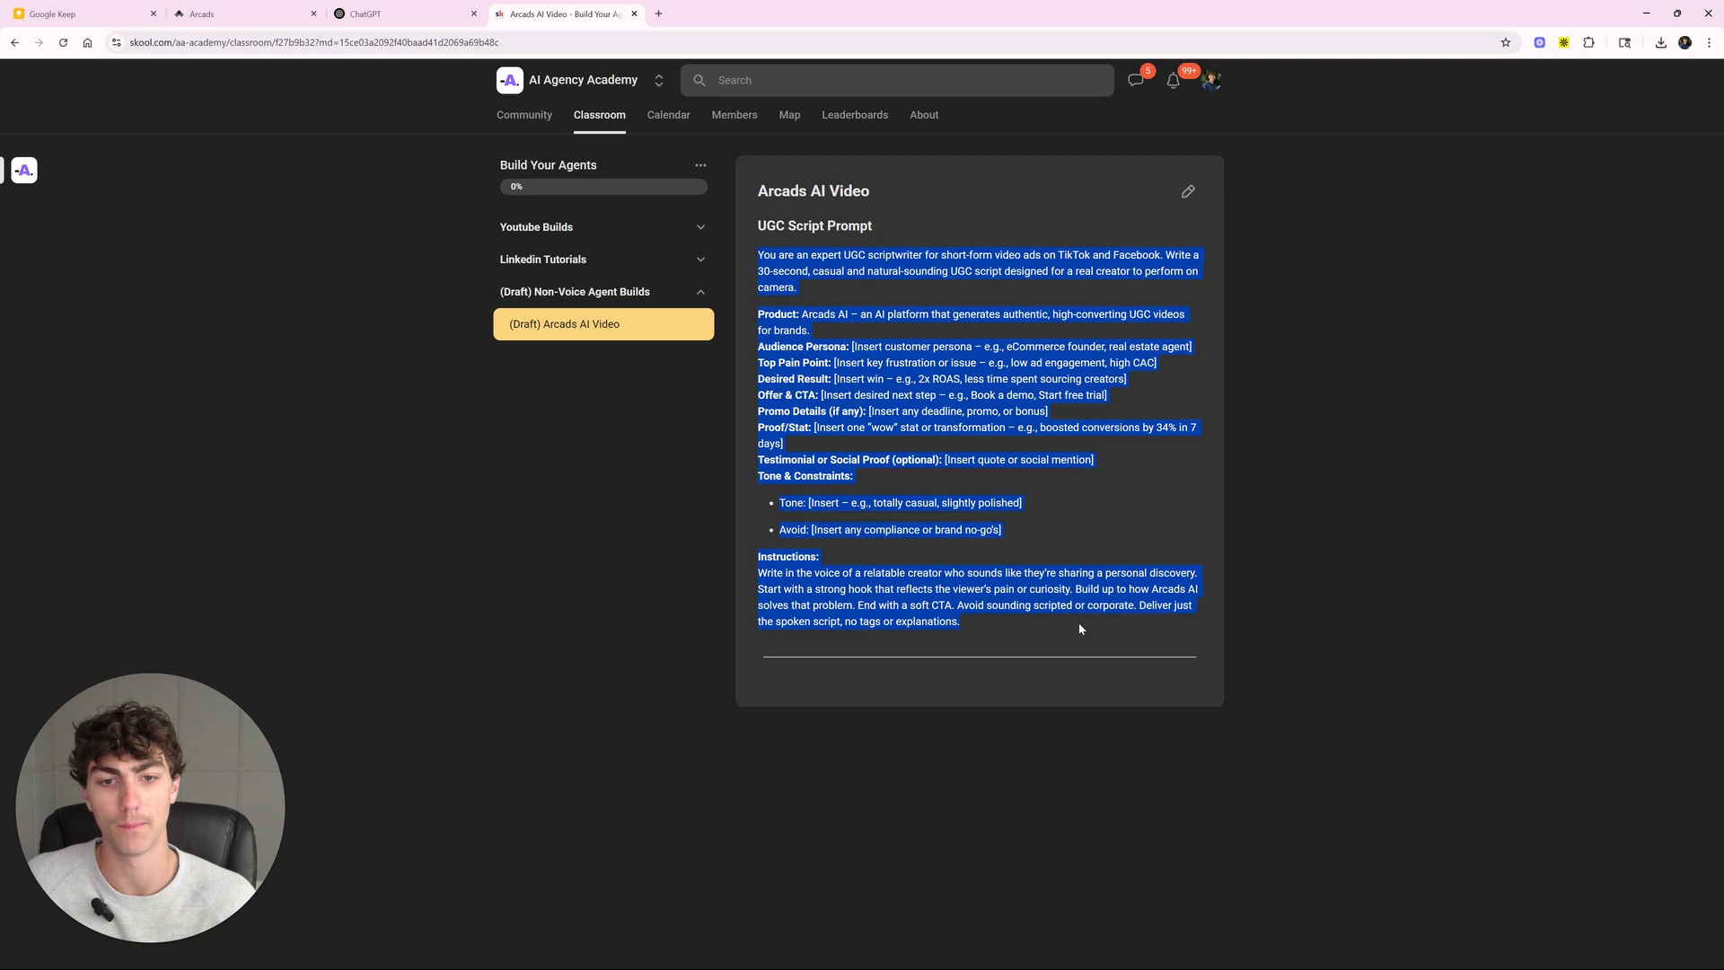
click(872, 351)
mouse_move(802, 314)
mouse_down()
mouse_move(815, 332)
mouse_move(802, 314)
mouse_up()
click(813, 331)
click(818, 361)
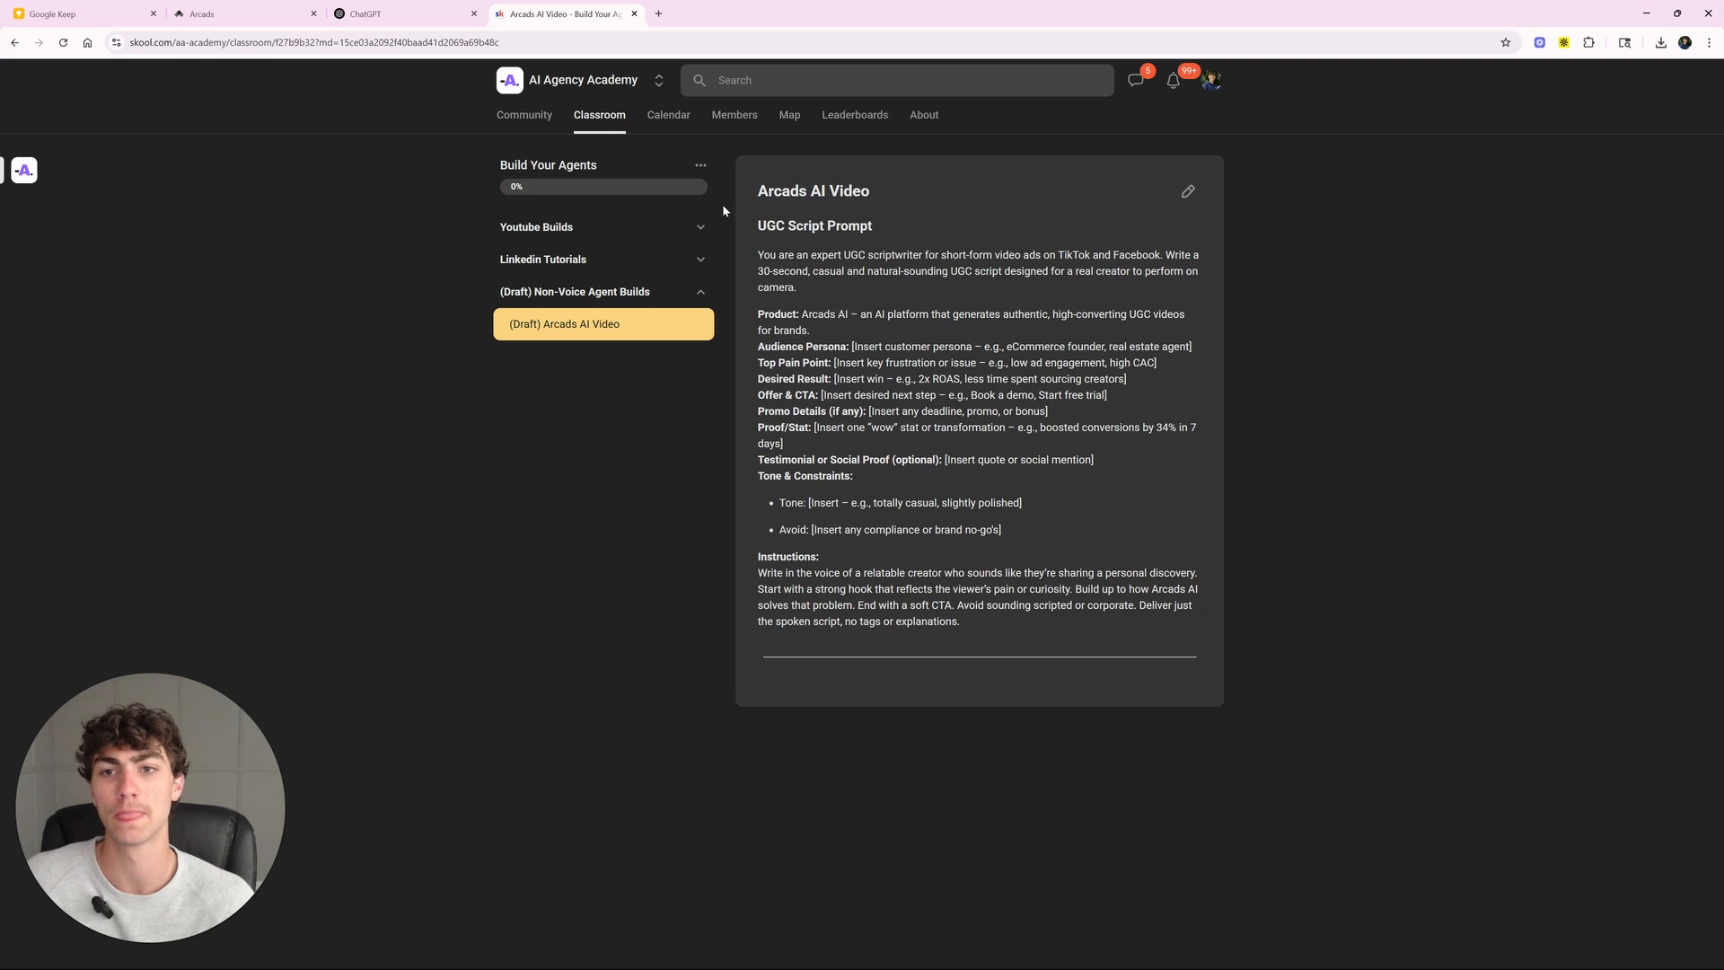
drag(750, 252, 1123, 579)
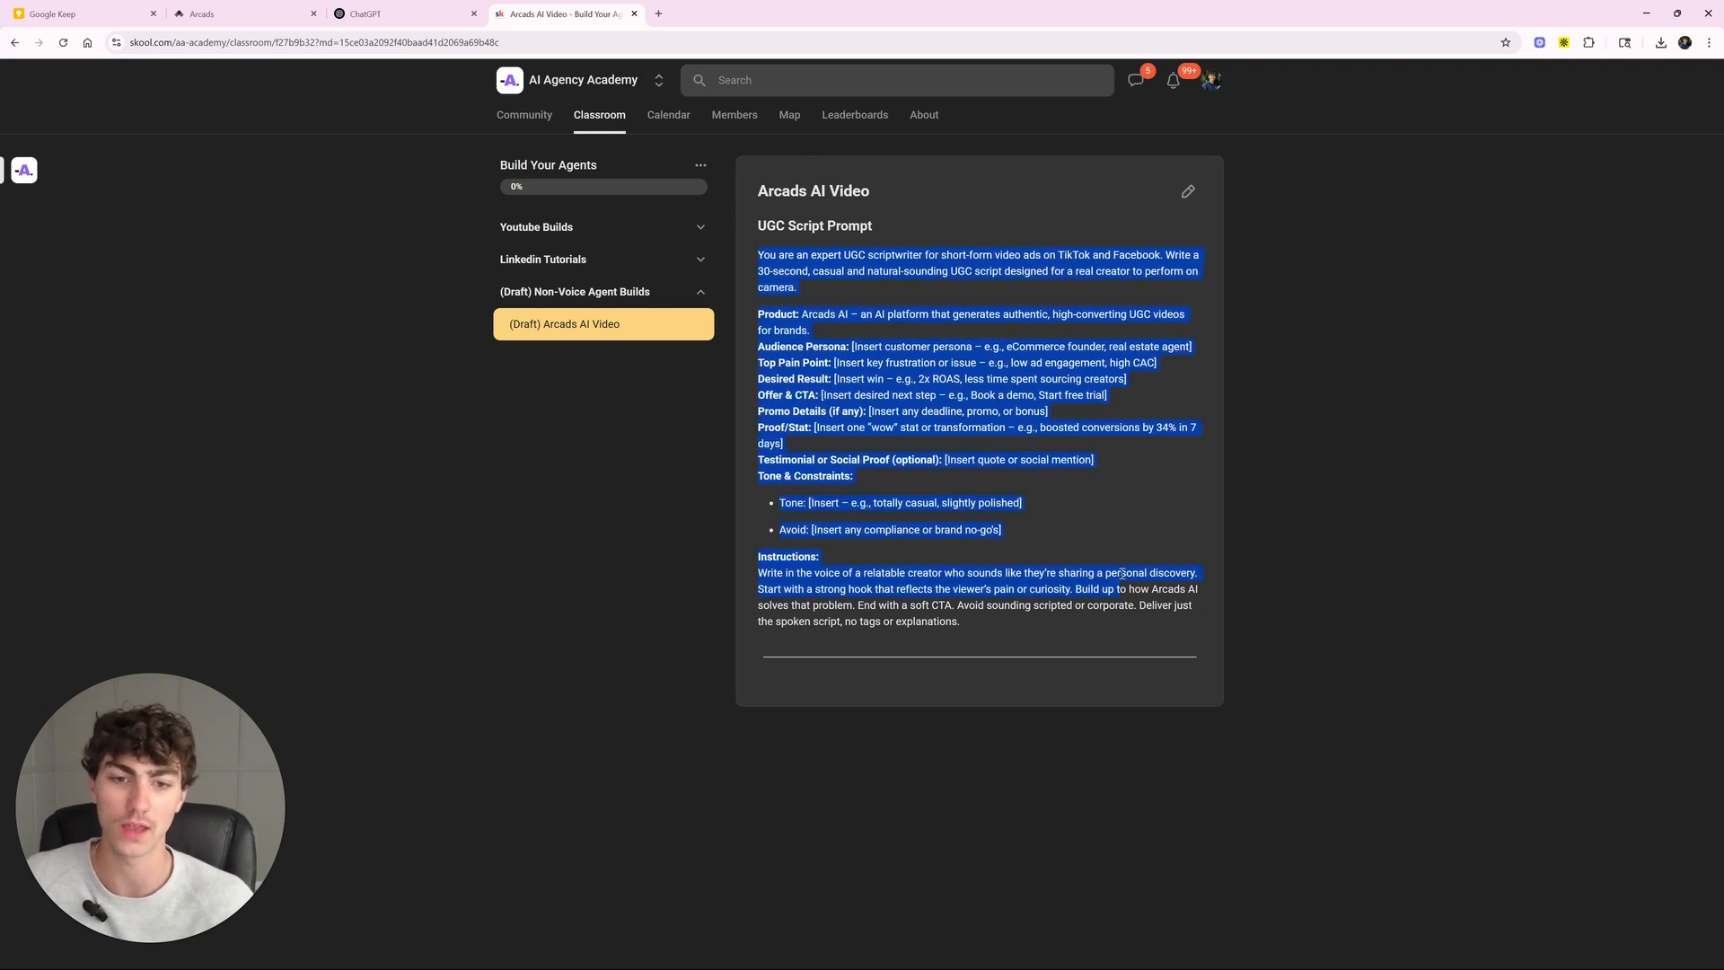
click(762, 344)
drag(758, 362, 895, 362)
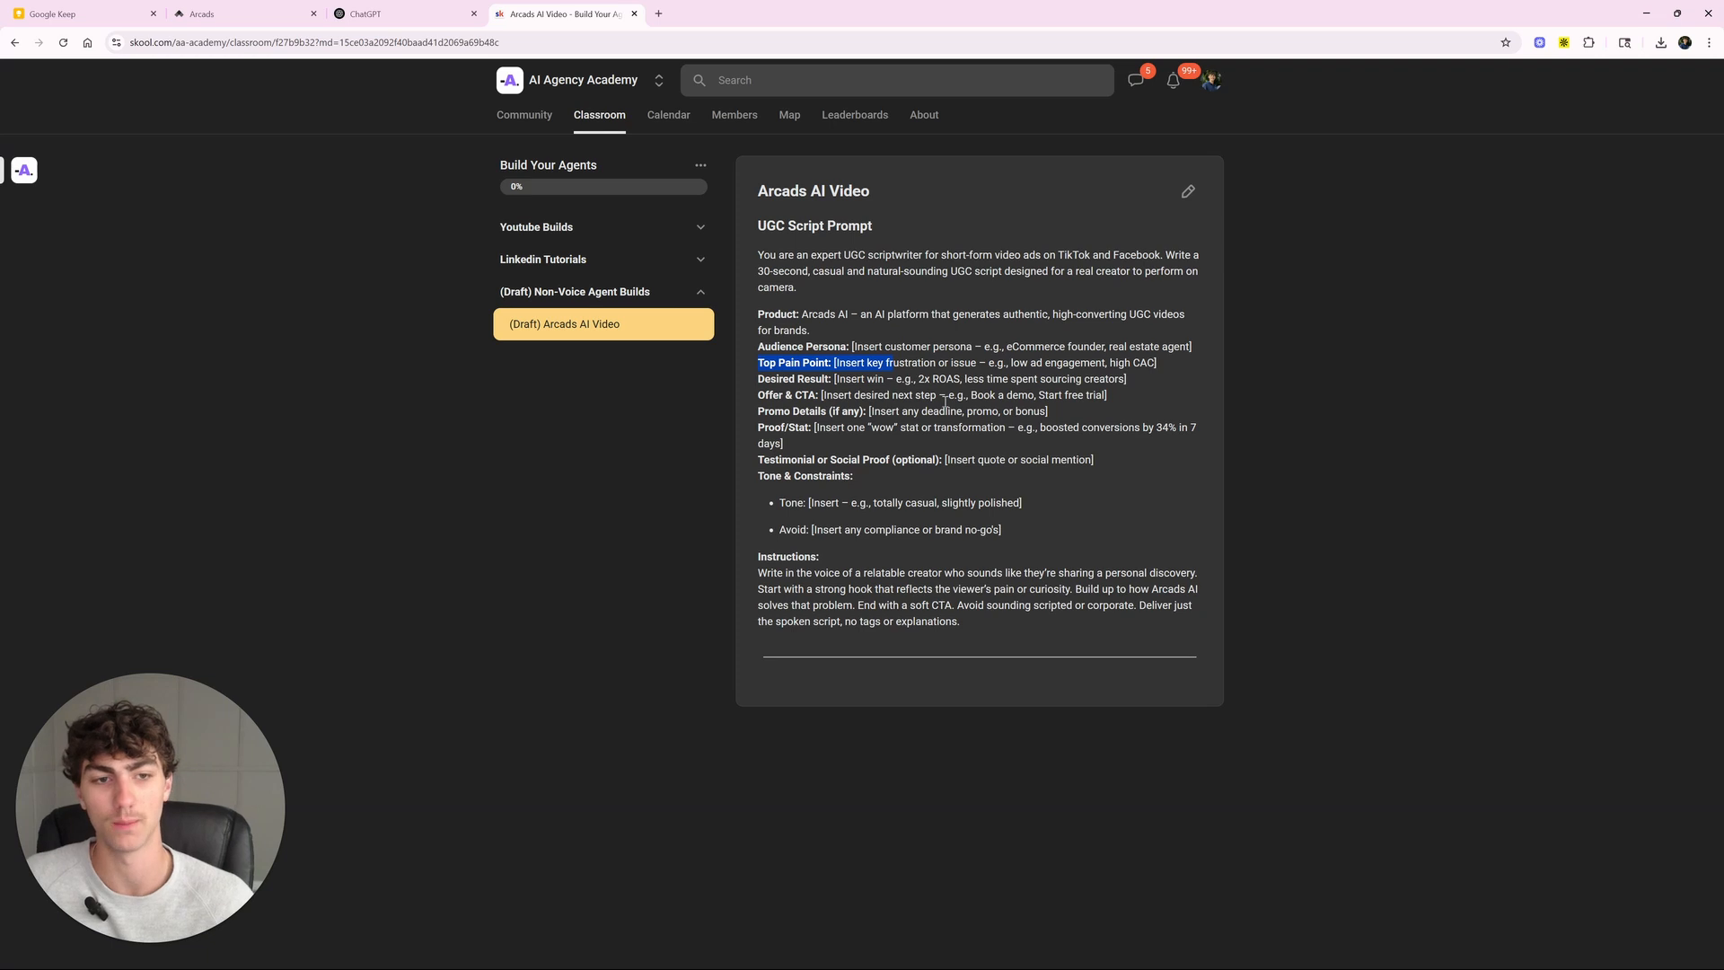
Step: Switch to ChatGPT and submit the filled-in UGC script prompt for the AI Agency Academy
click(399, 13)
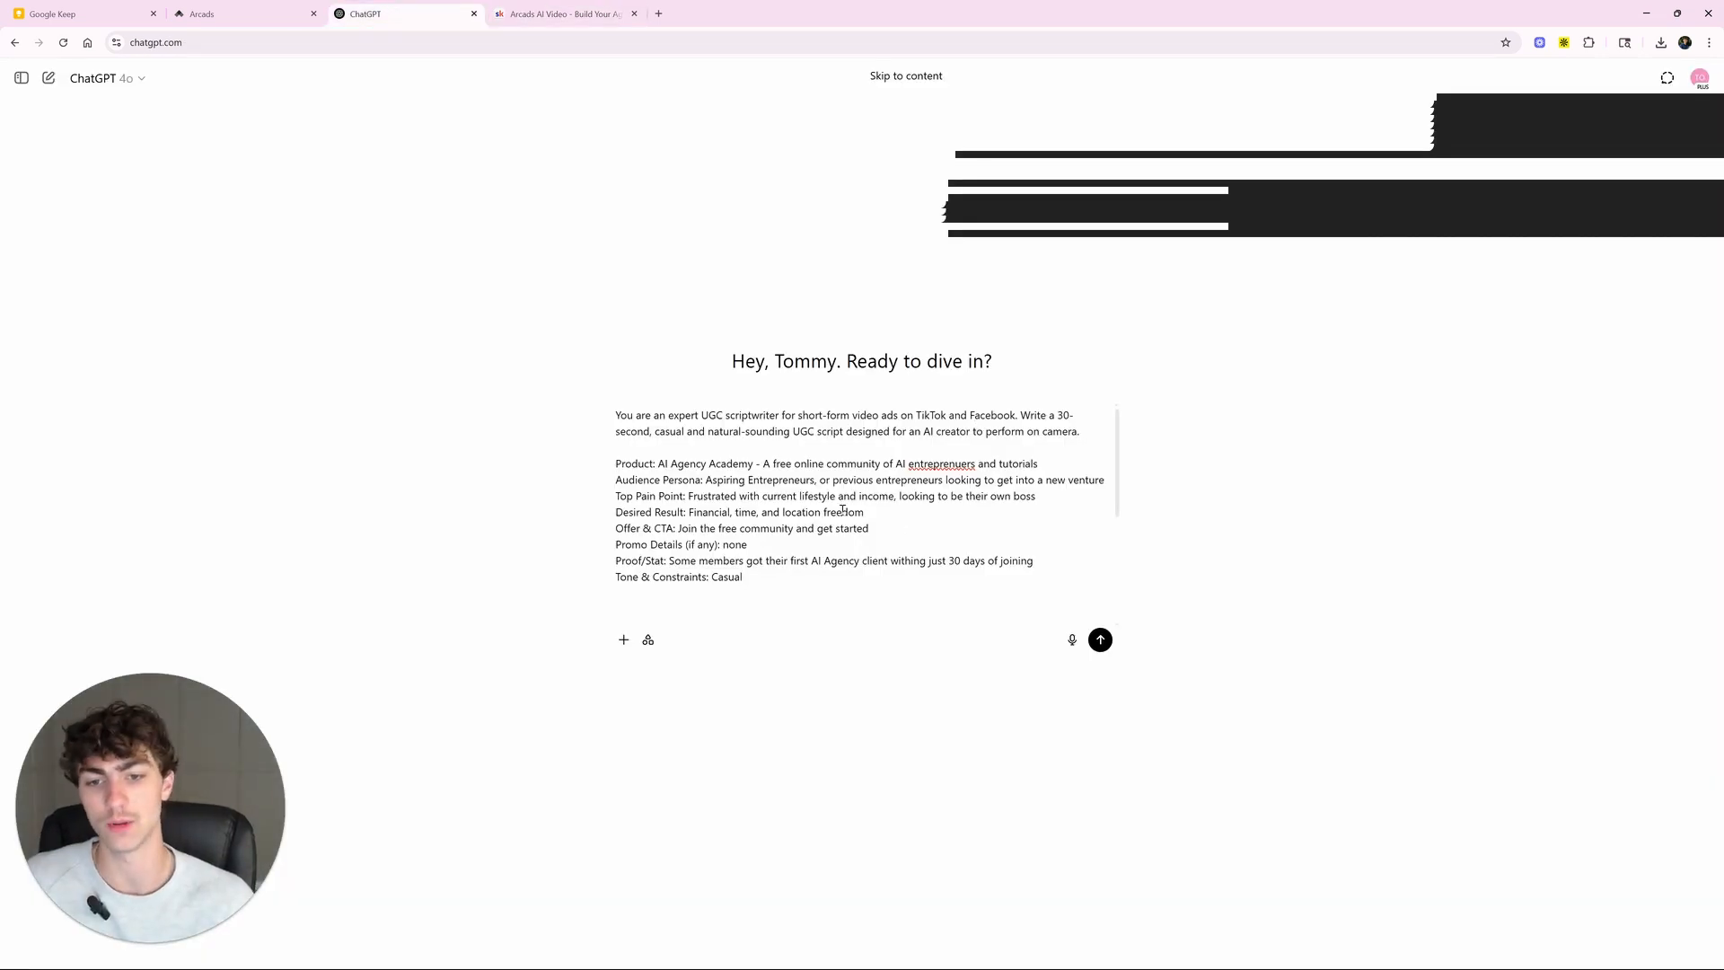
click(1100, 639)
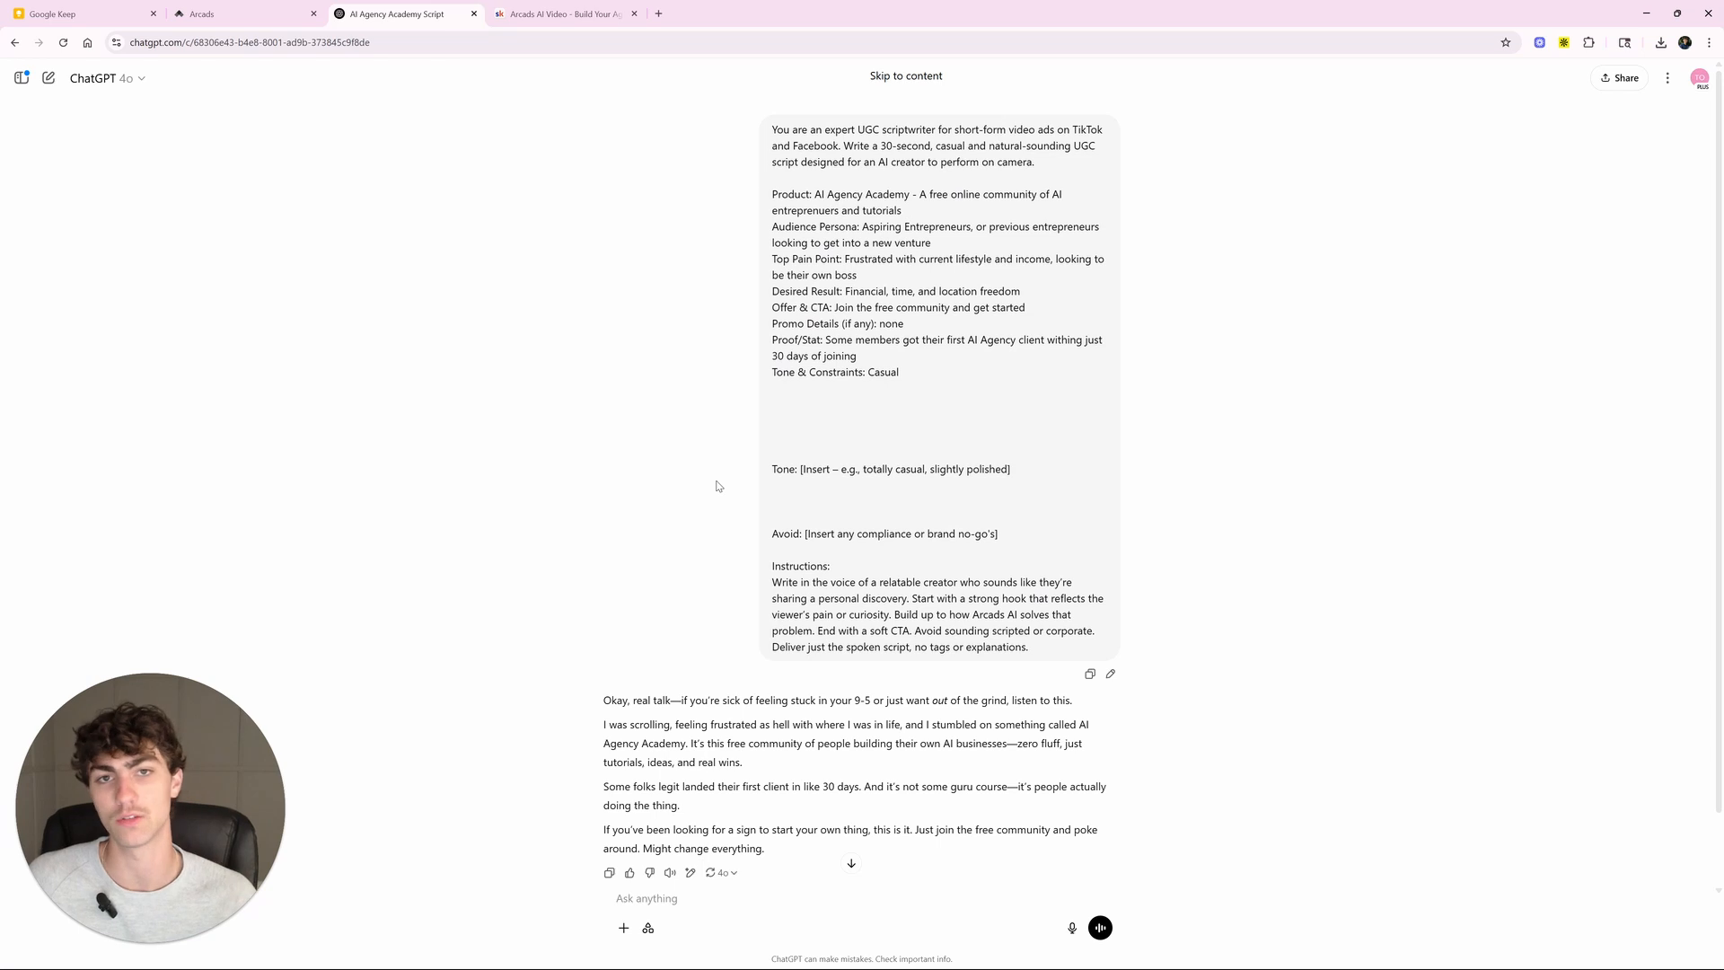
Step: Read the generated script and request another one framed as a street interview question about how they made their money as an entrepreneur
scroll(727, 488, down, 1)
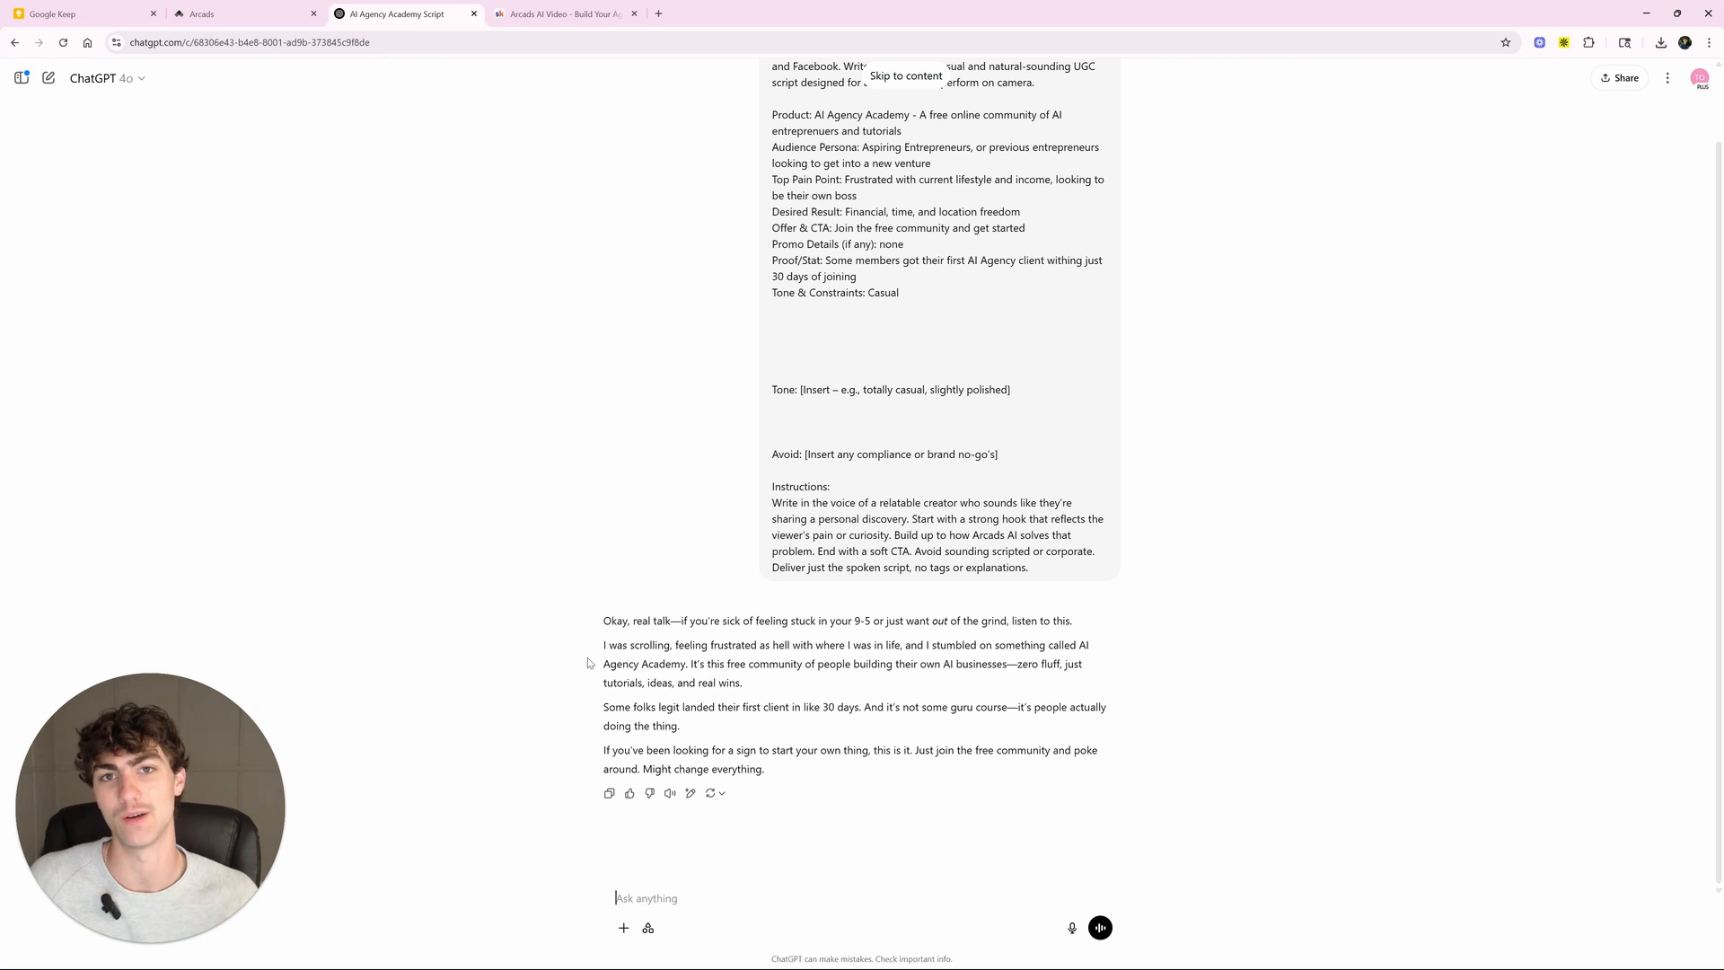
drag(594, 616, 768, 769)
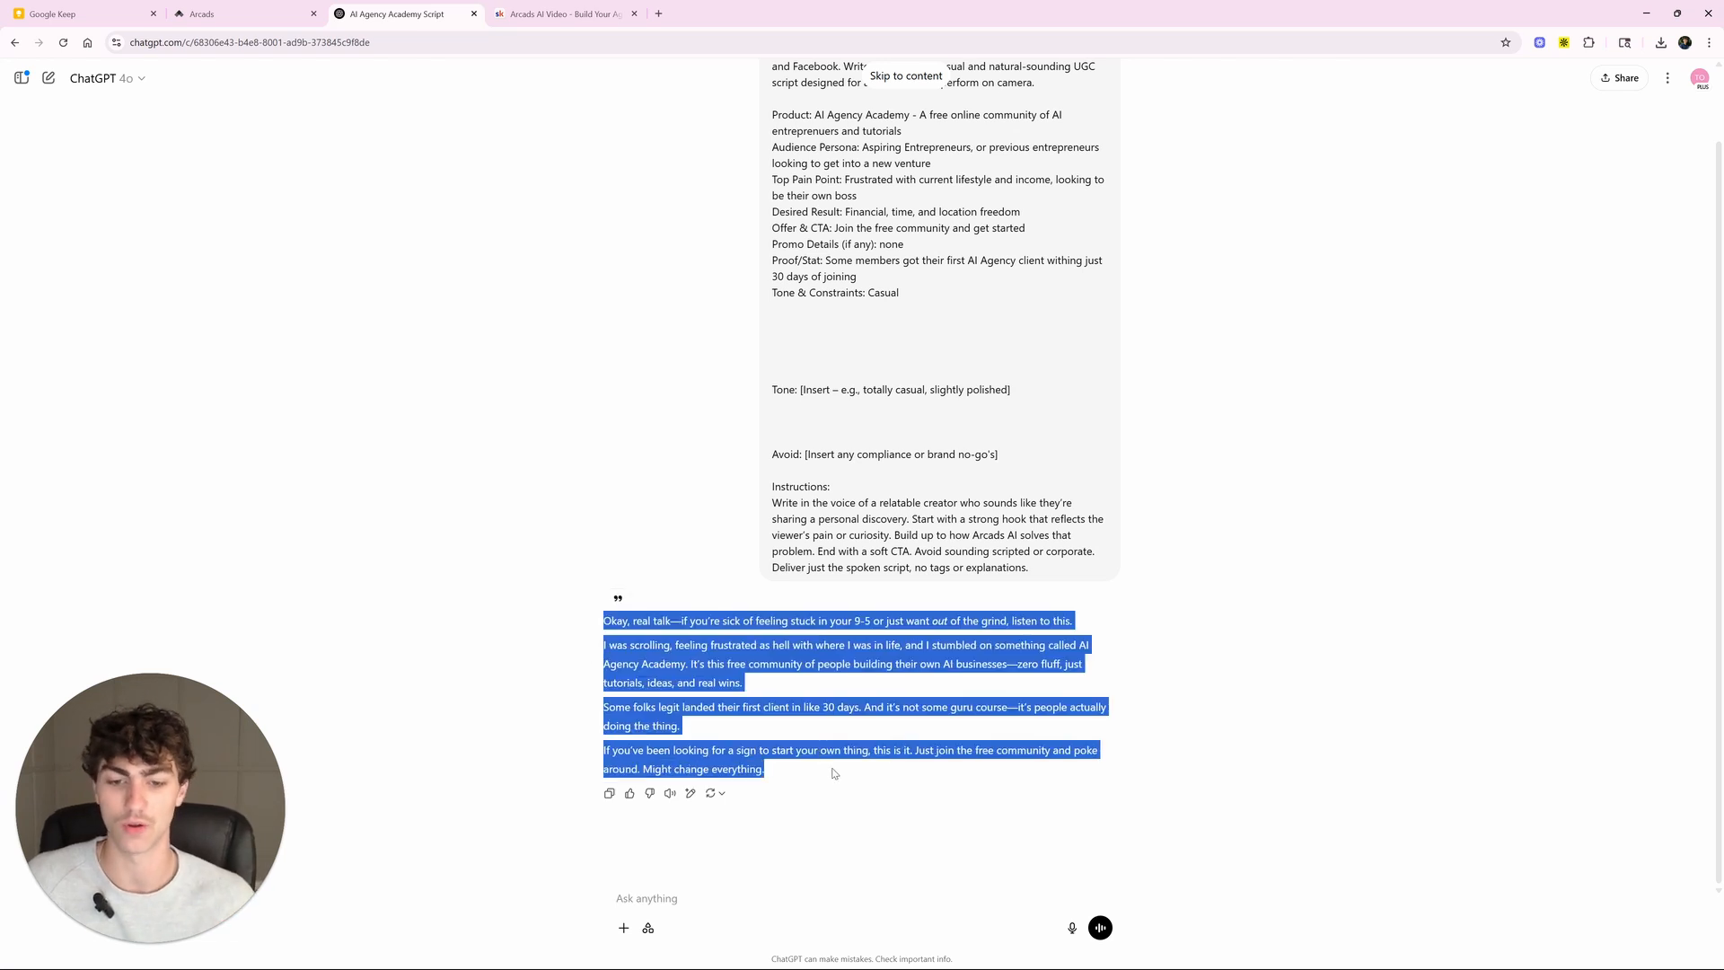
click(667, 658)
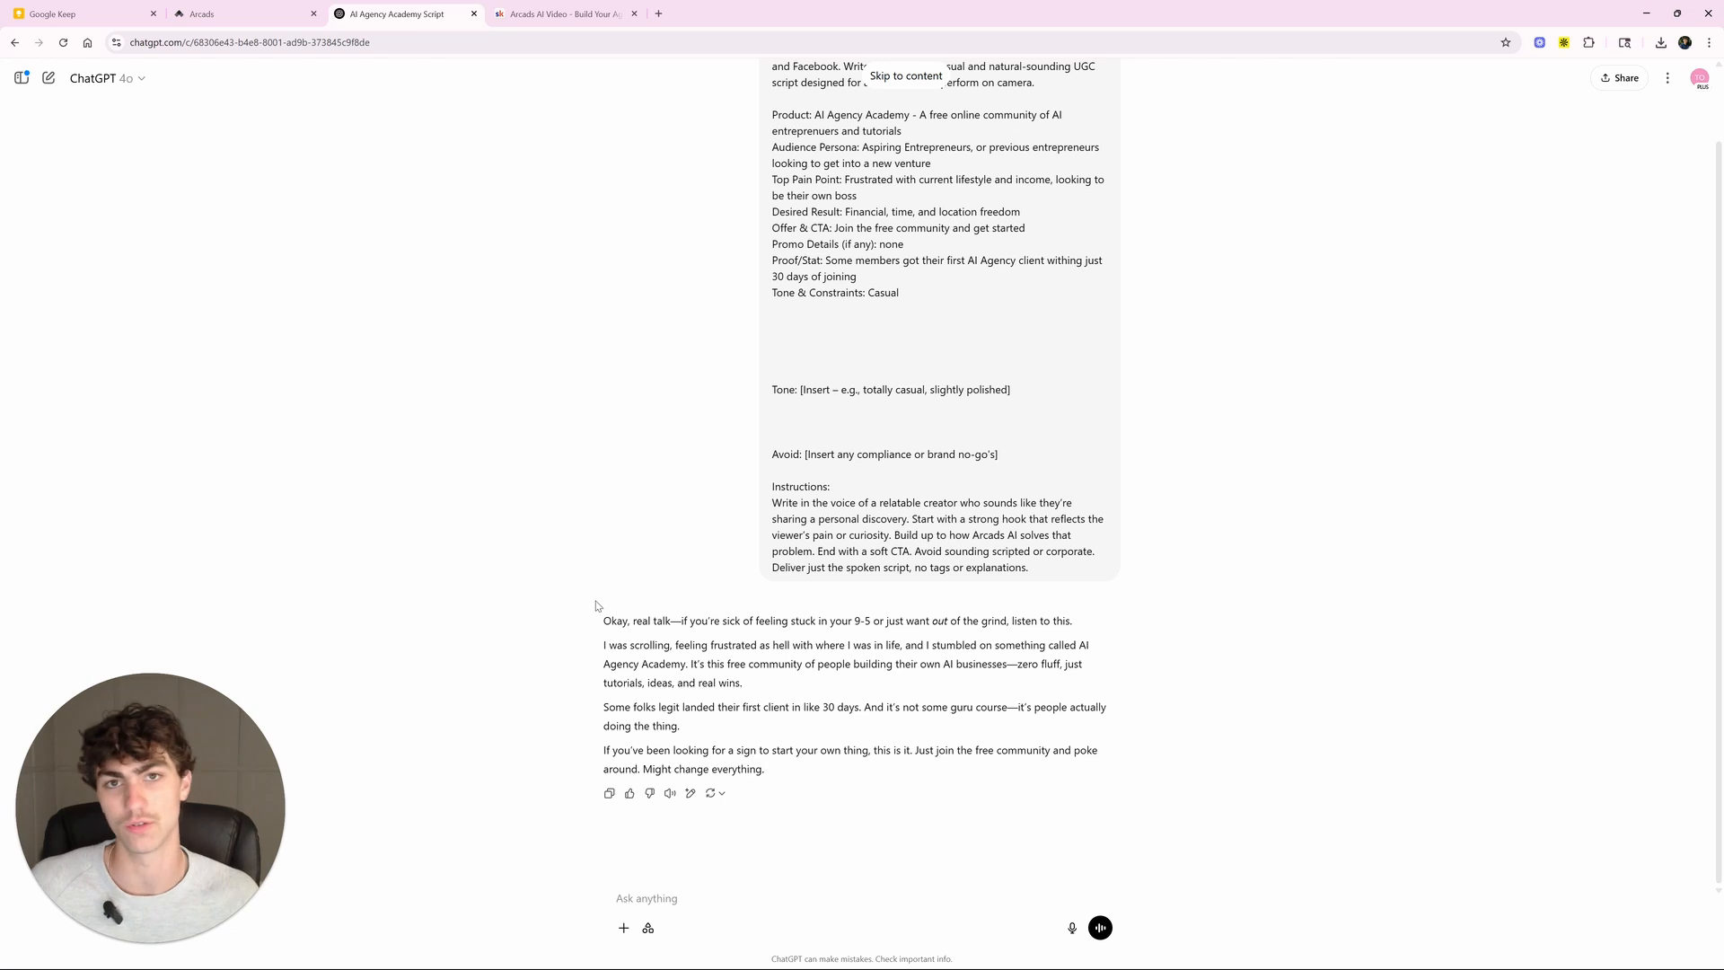
click(727, 894)
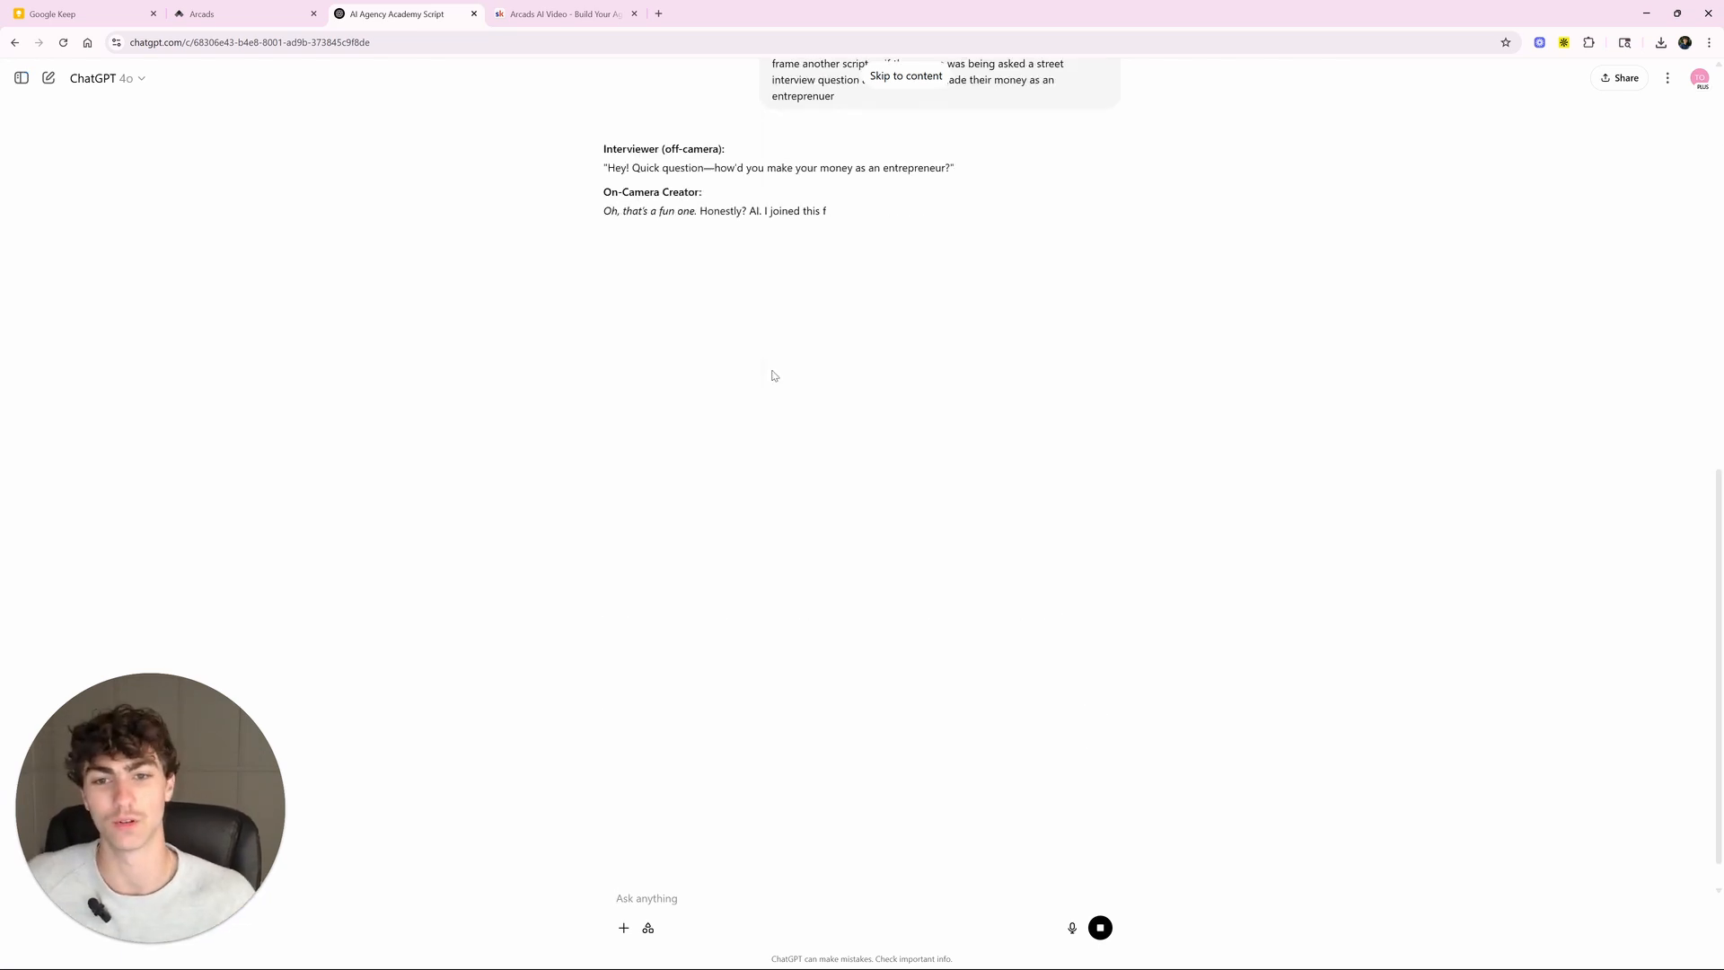
Step: Read the on-camera creator's lines in the street interview script, especially the part about working from wherever with no boss
drag(602, 212, 655, 244)
drag(590, 292, 1089, 297)
click(1020, 293)
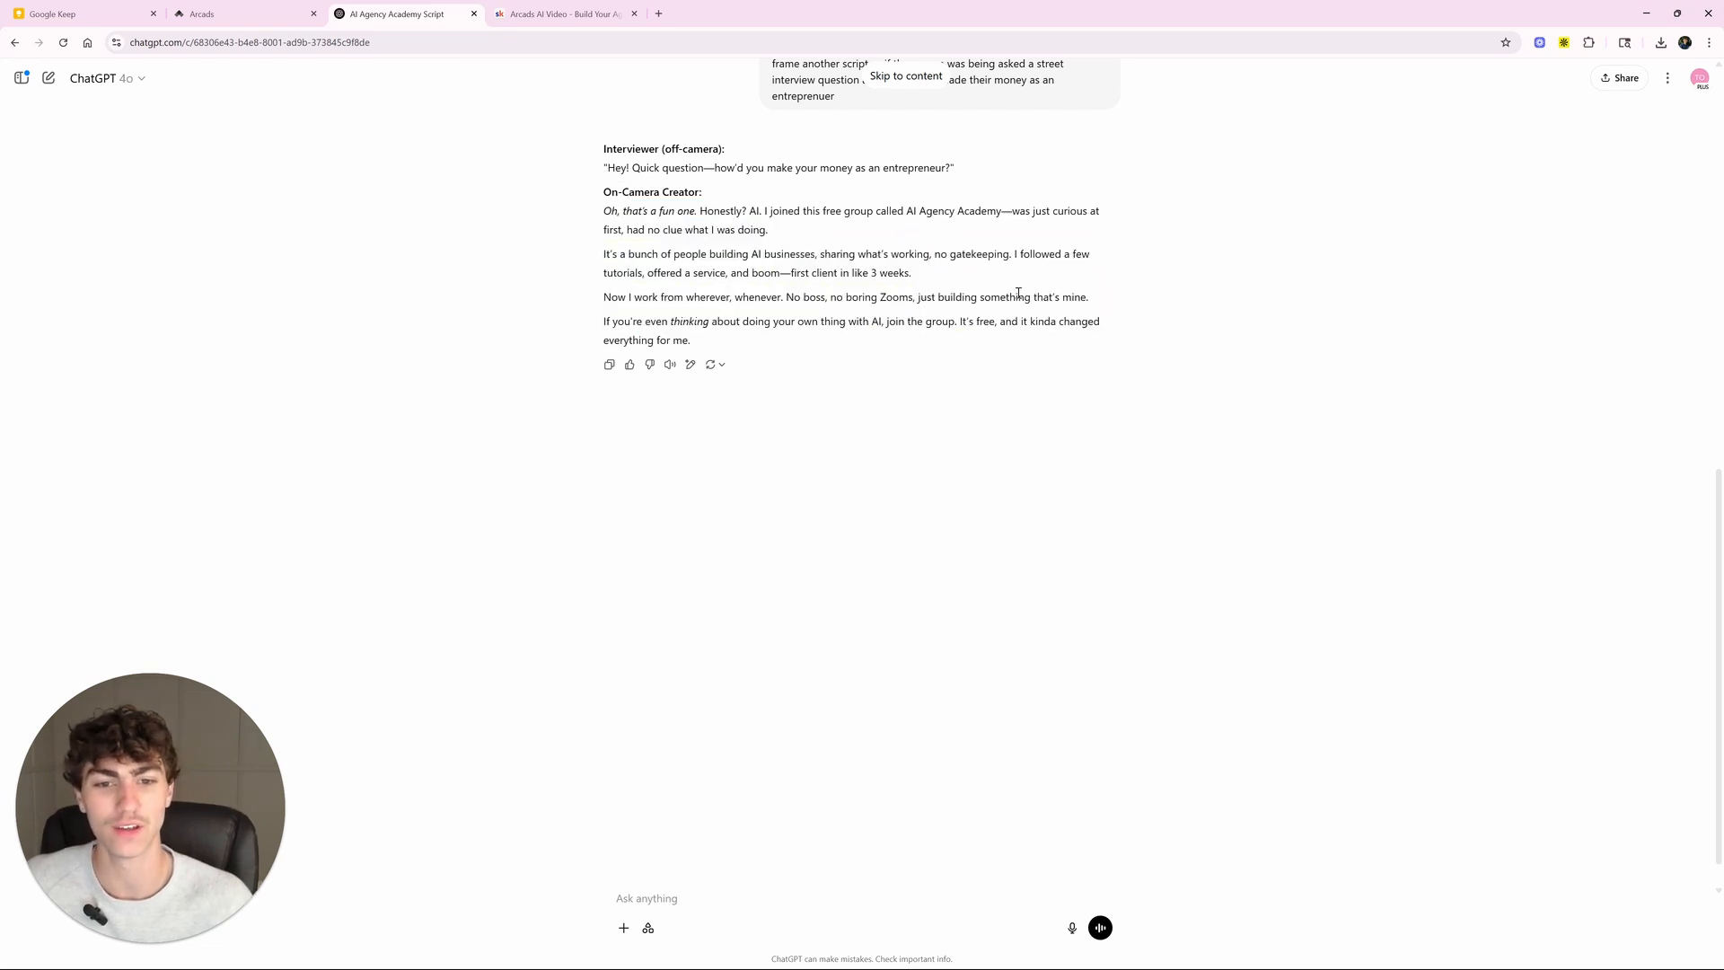
drag(908, 297, 1079, 287)
click(840, 294)
click(917, 293)
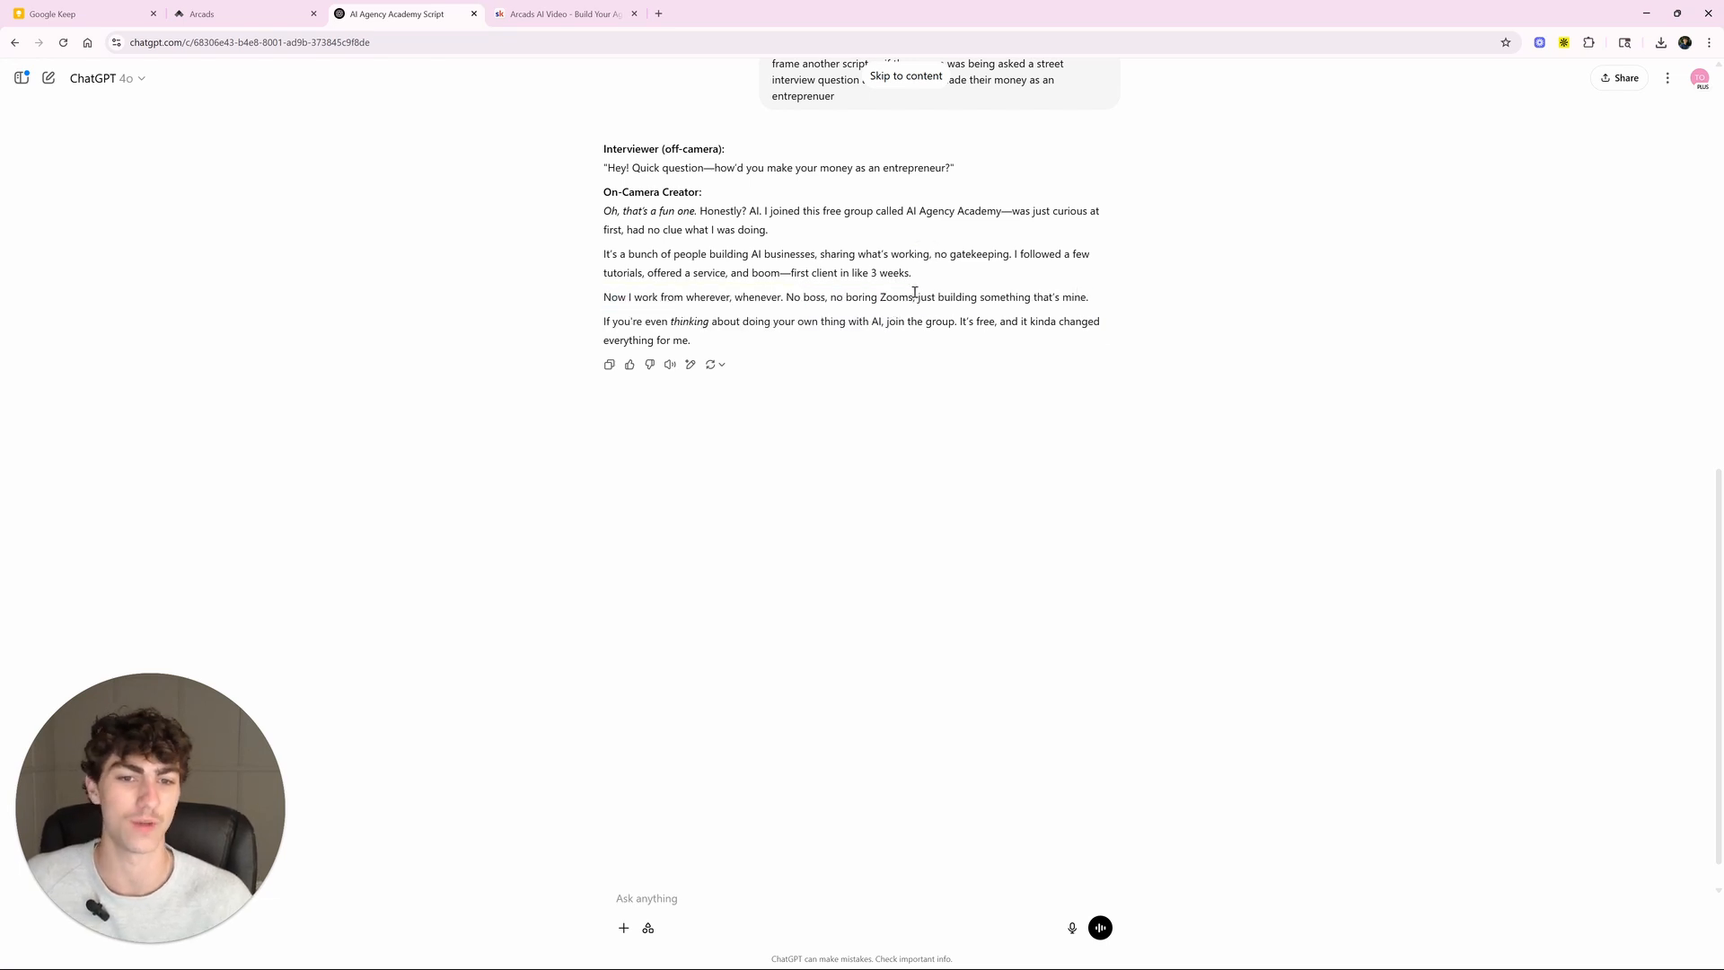
scroll(812, 312, up, 5)
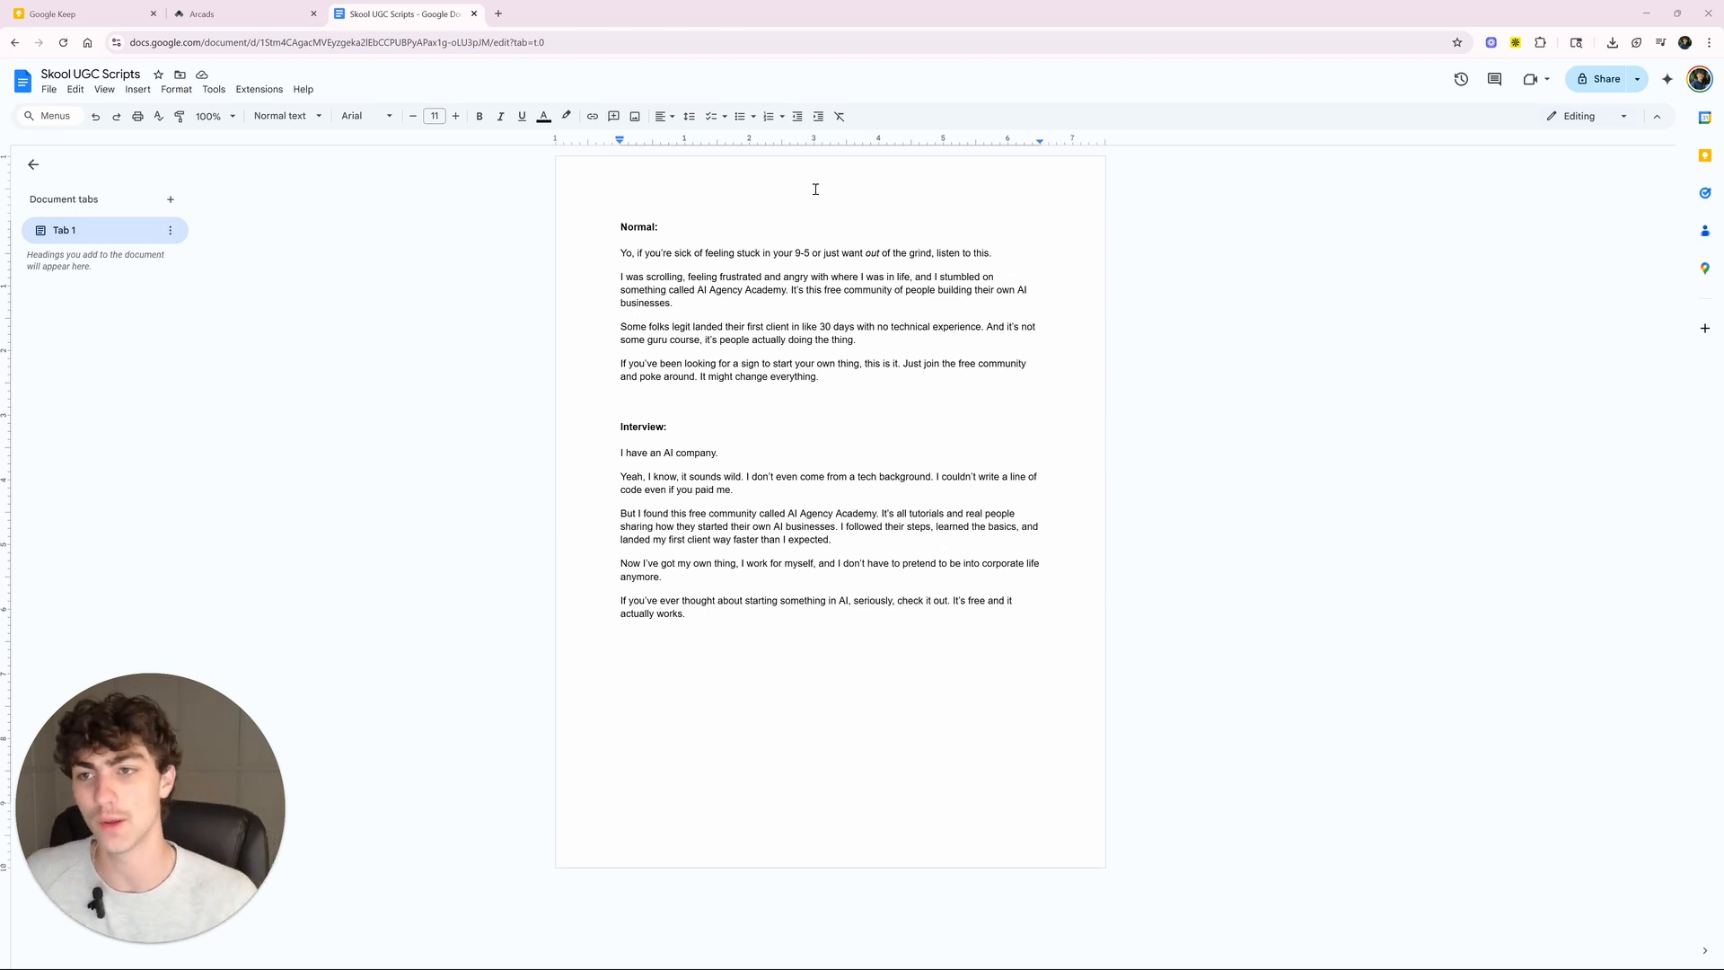
Step: Switch to Arcads, open the actor selection for the script, and filter for male actors of ages Young Adult and Adult
click(233, 14)
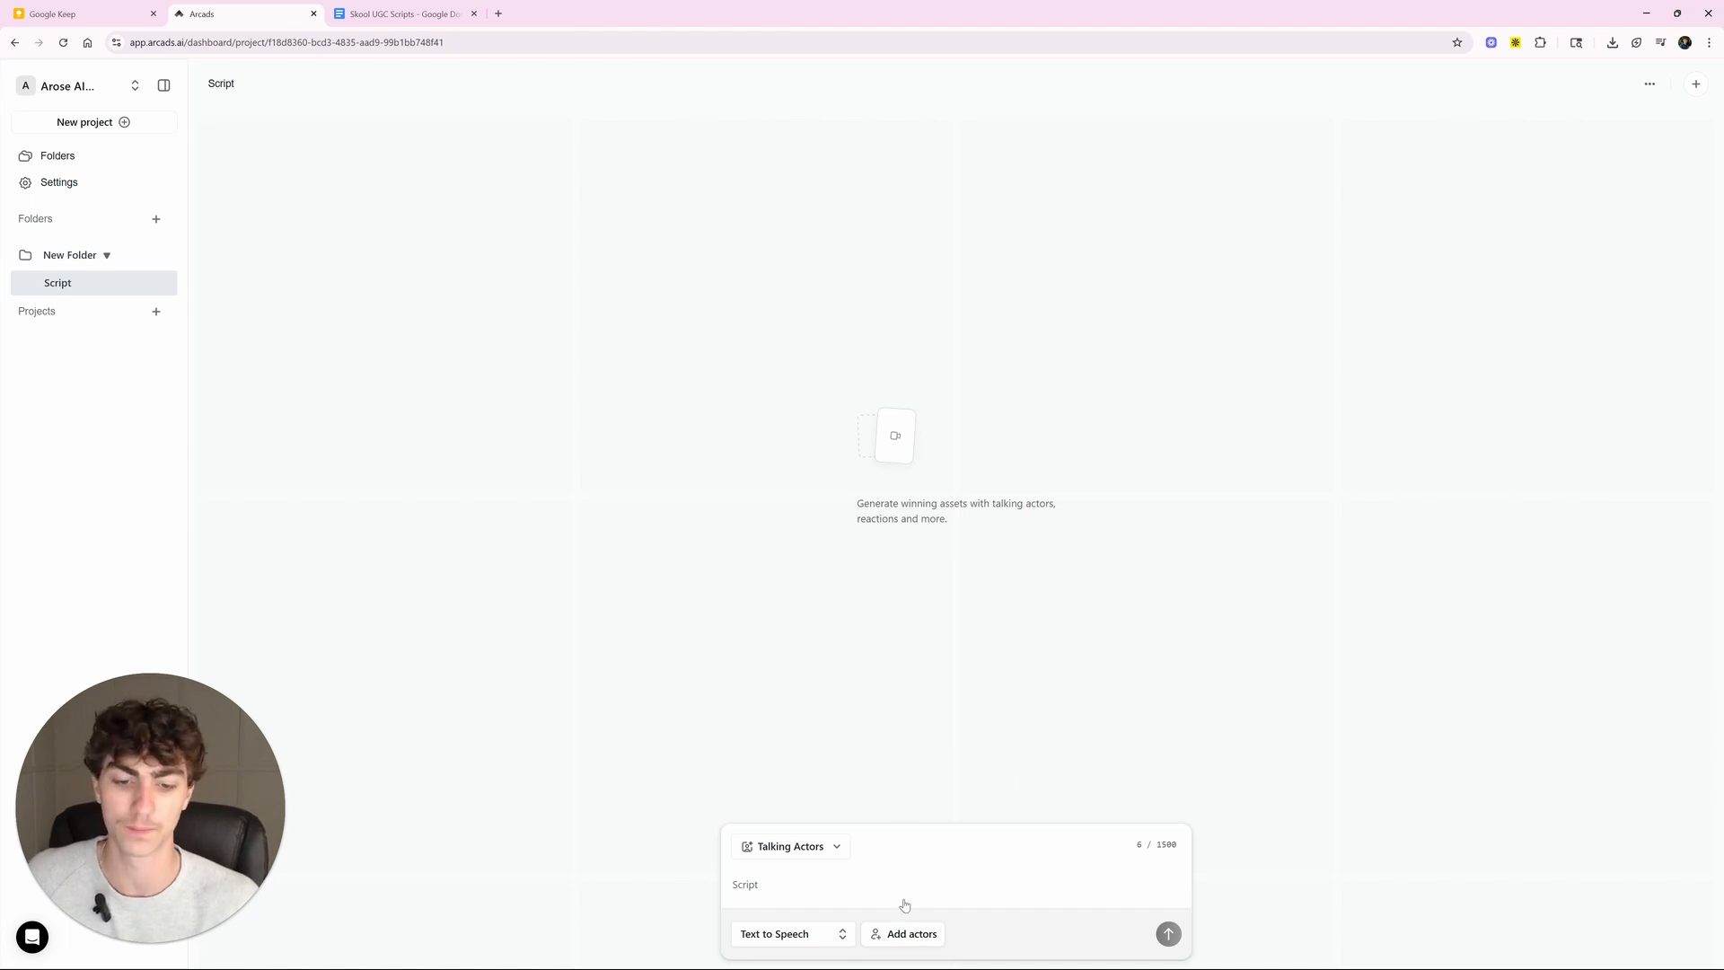
click(903, 932)
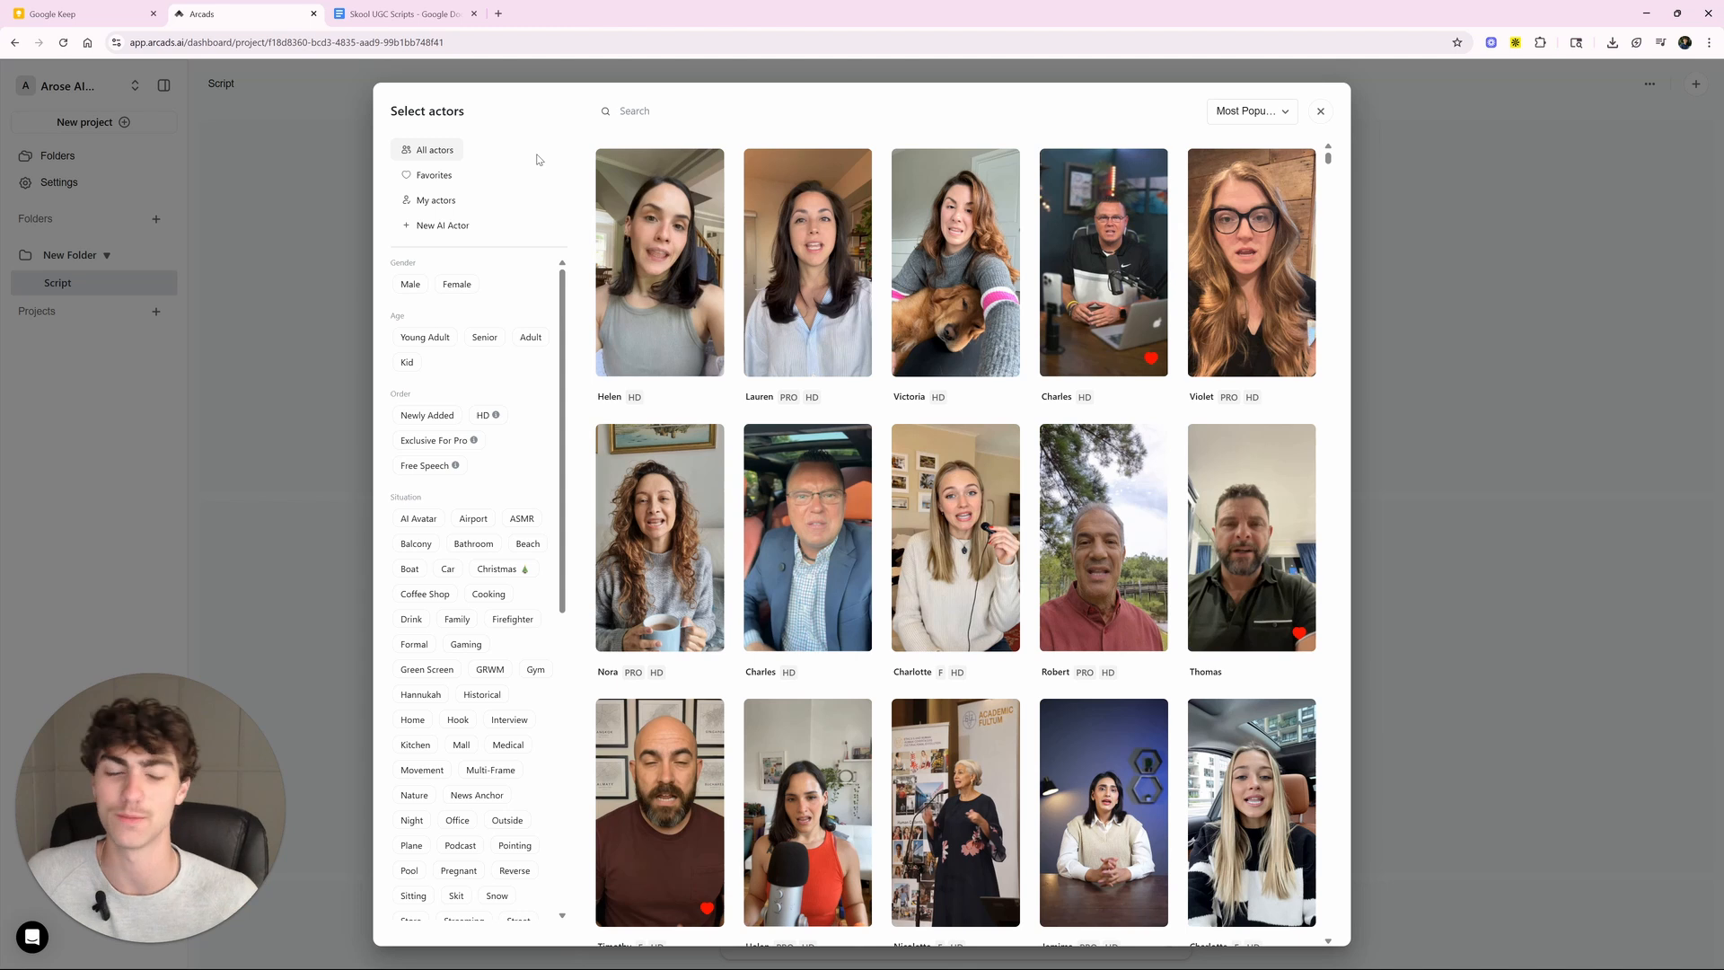
click(413, 283)
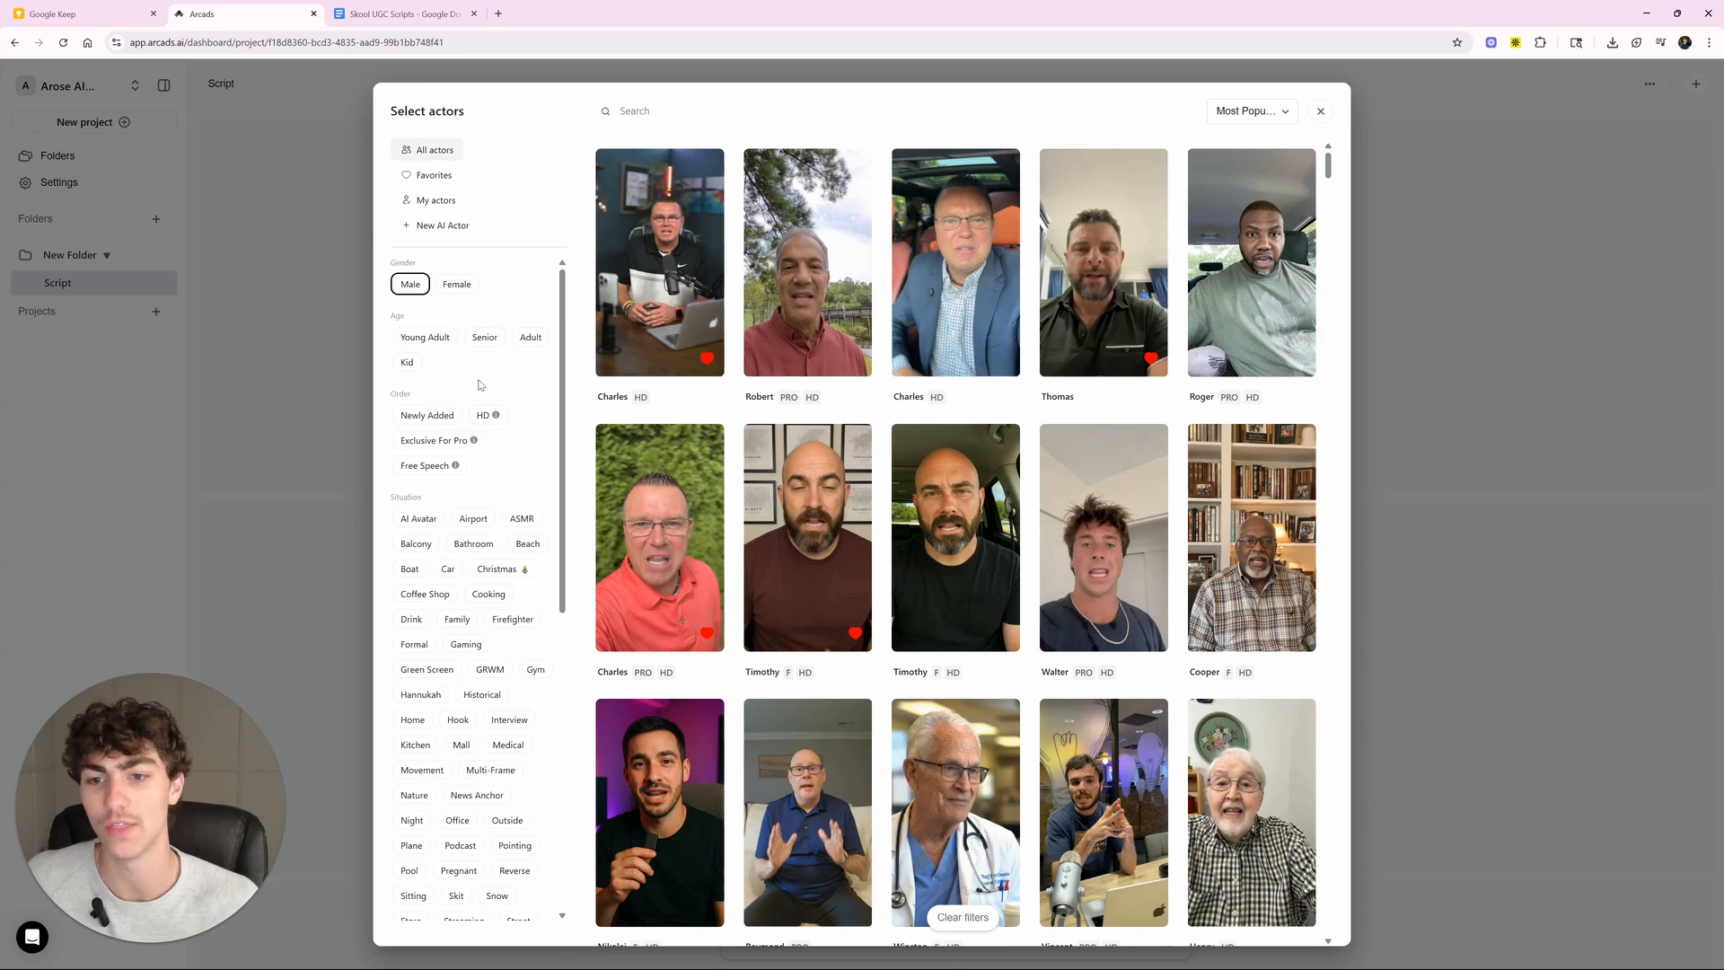
click(433, 339)
click(543, 341)
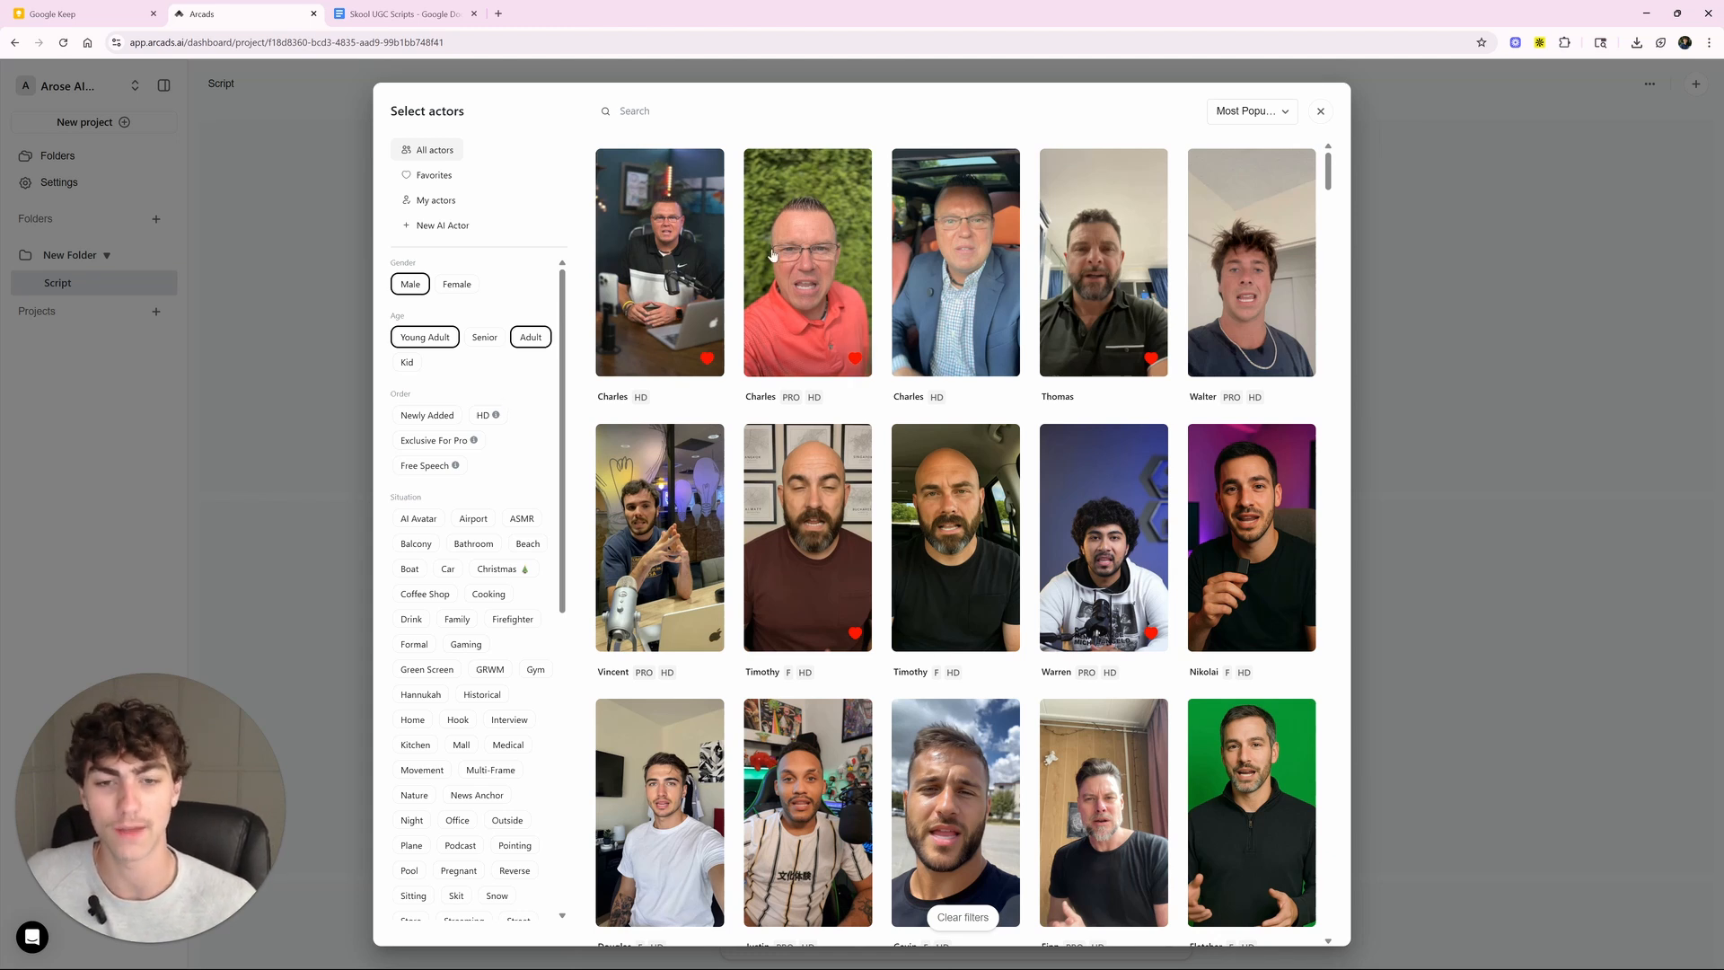
Step: Preview and select the favorited actor with glasses and a coral polo shirt standing in front of the green hedge
mouse_move(802, 266)
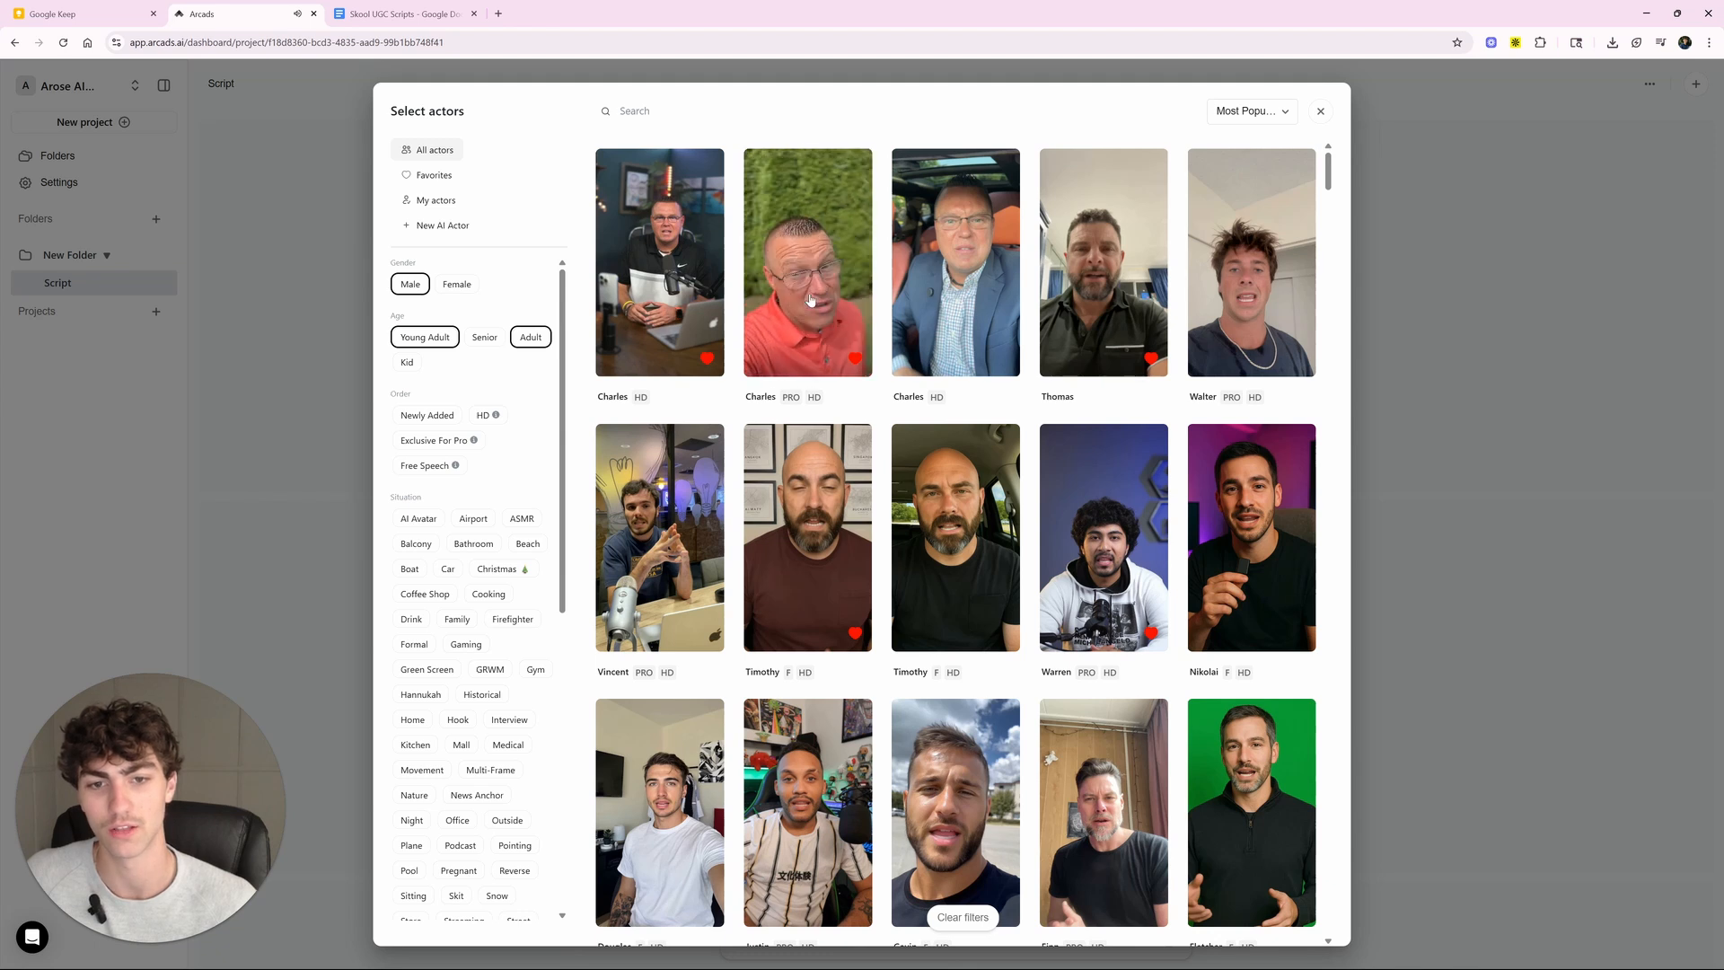
click(819, 294)
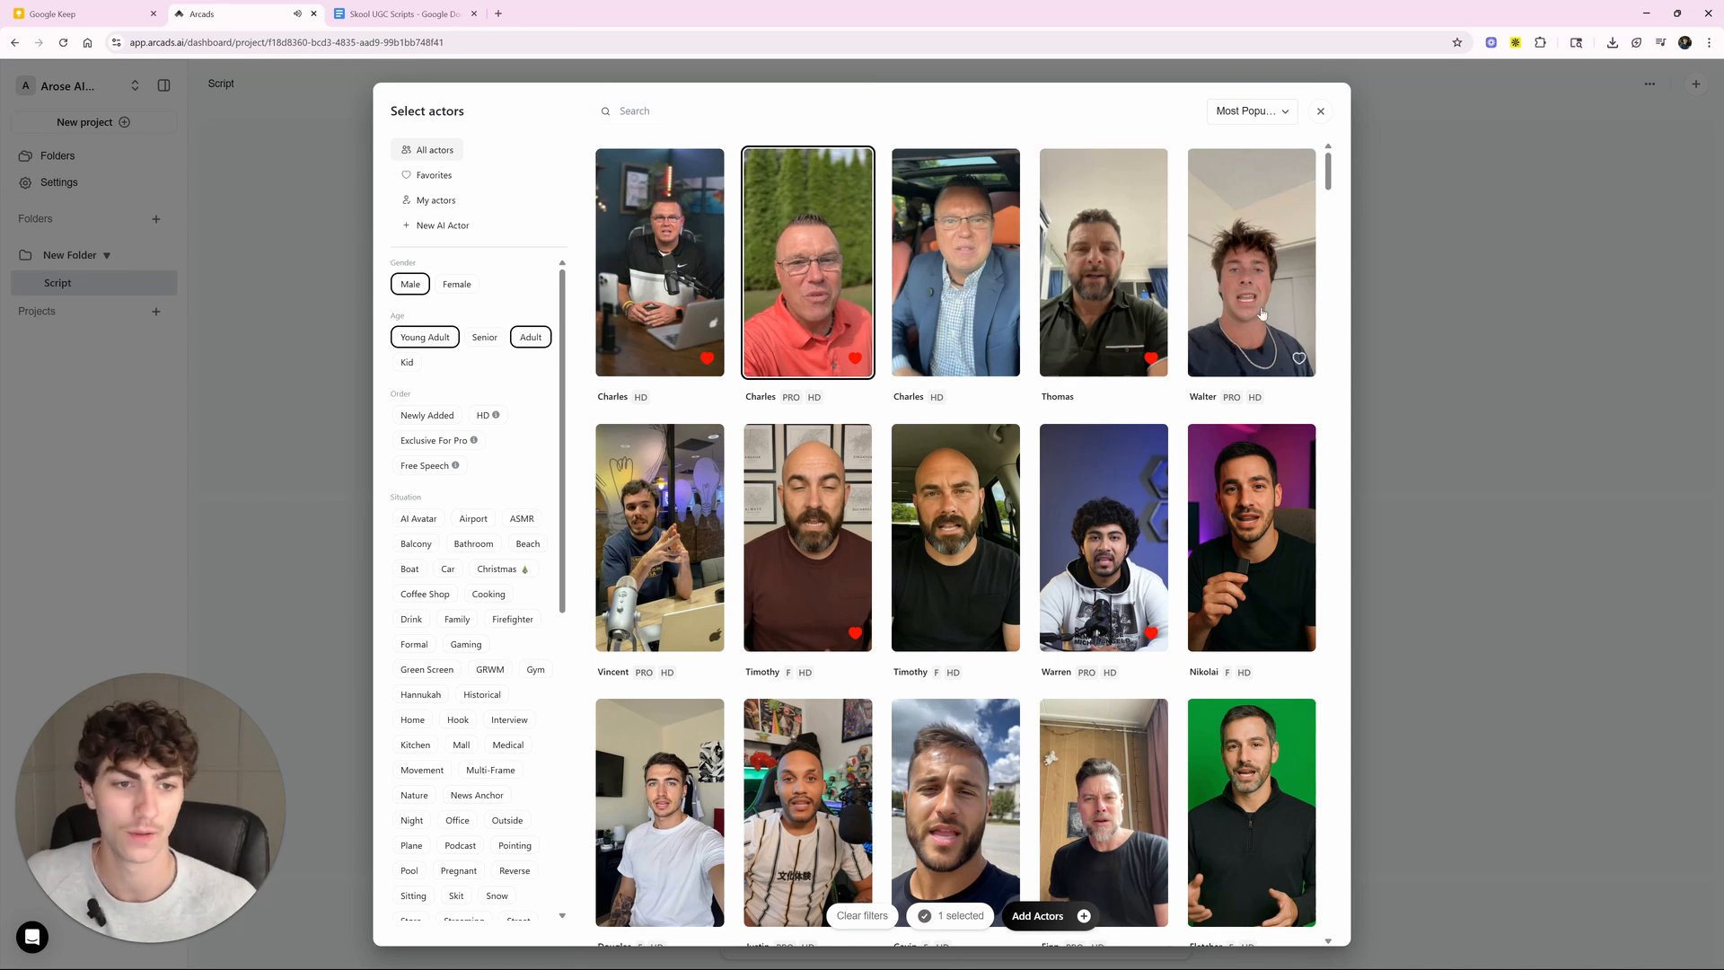
Step: Also select the young actor with the silver necklace and the bearded actor in the dark shirt, and add the selected actors to the project
click(1252, 269)
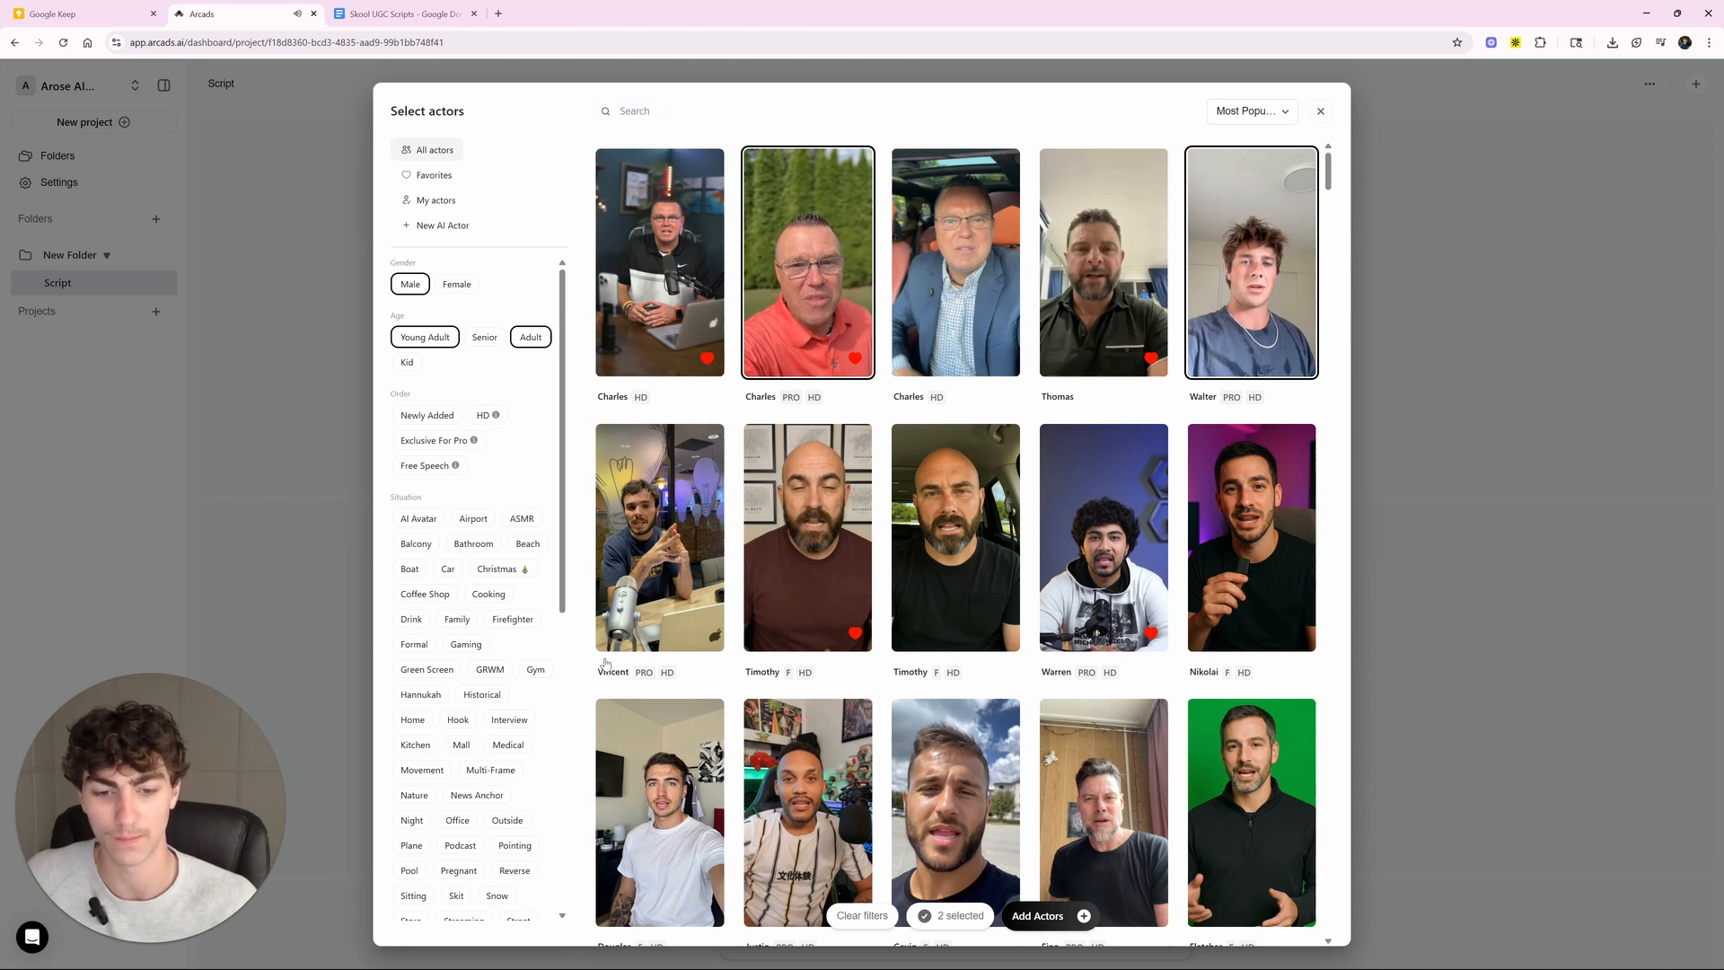
scroll(600, 669, down, 2)
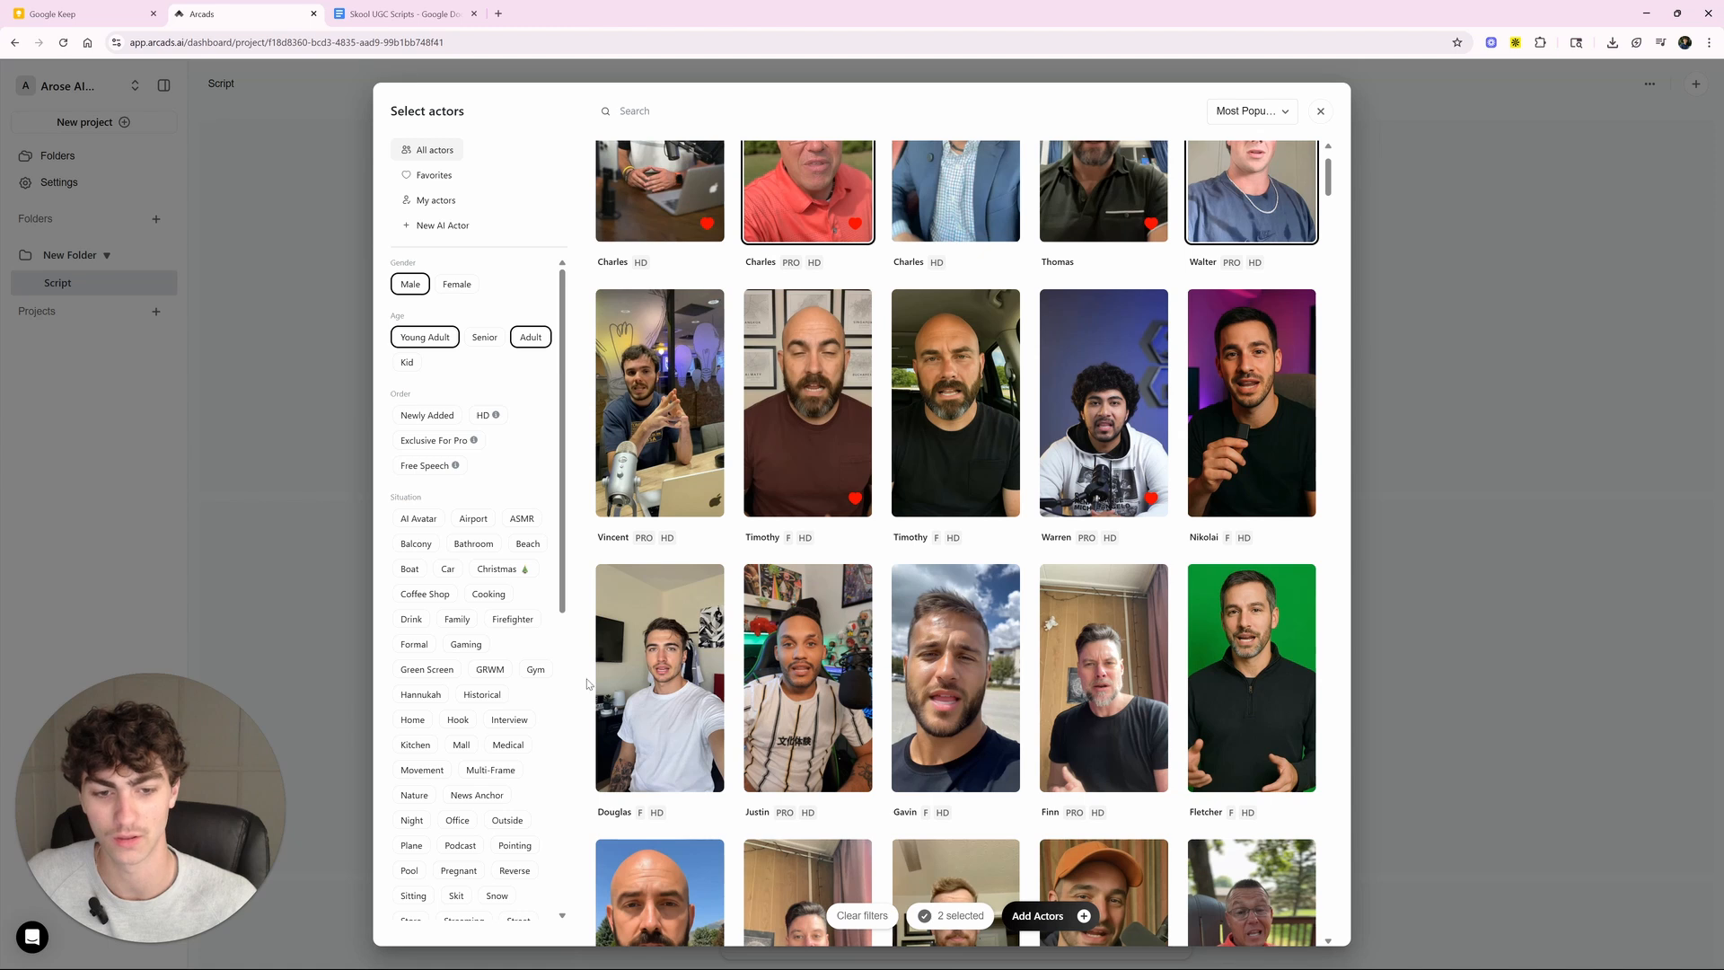
scroll(593, 684, up, 2)
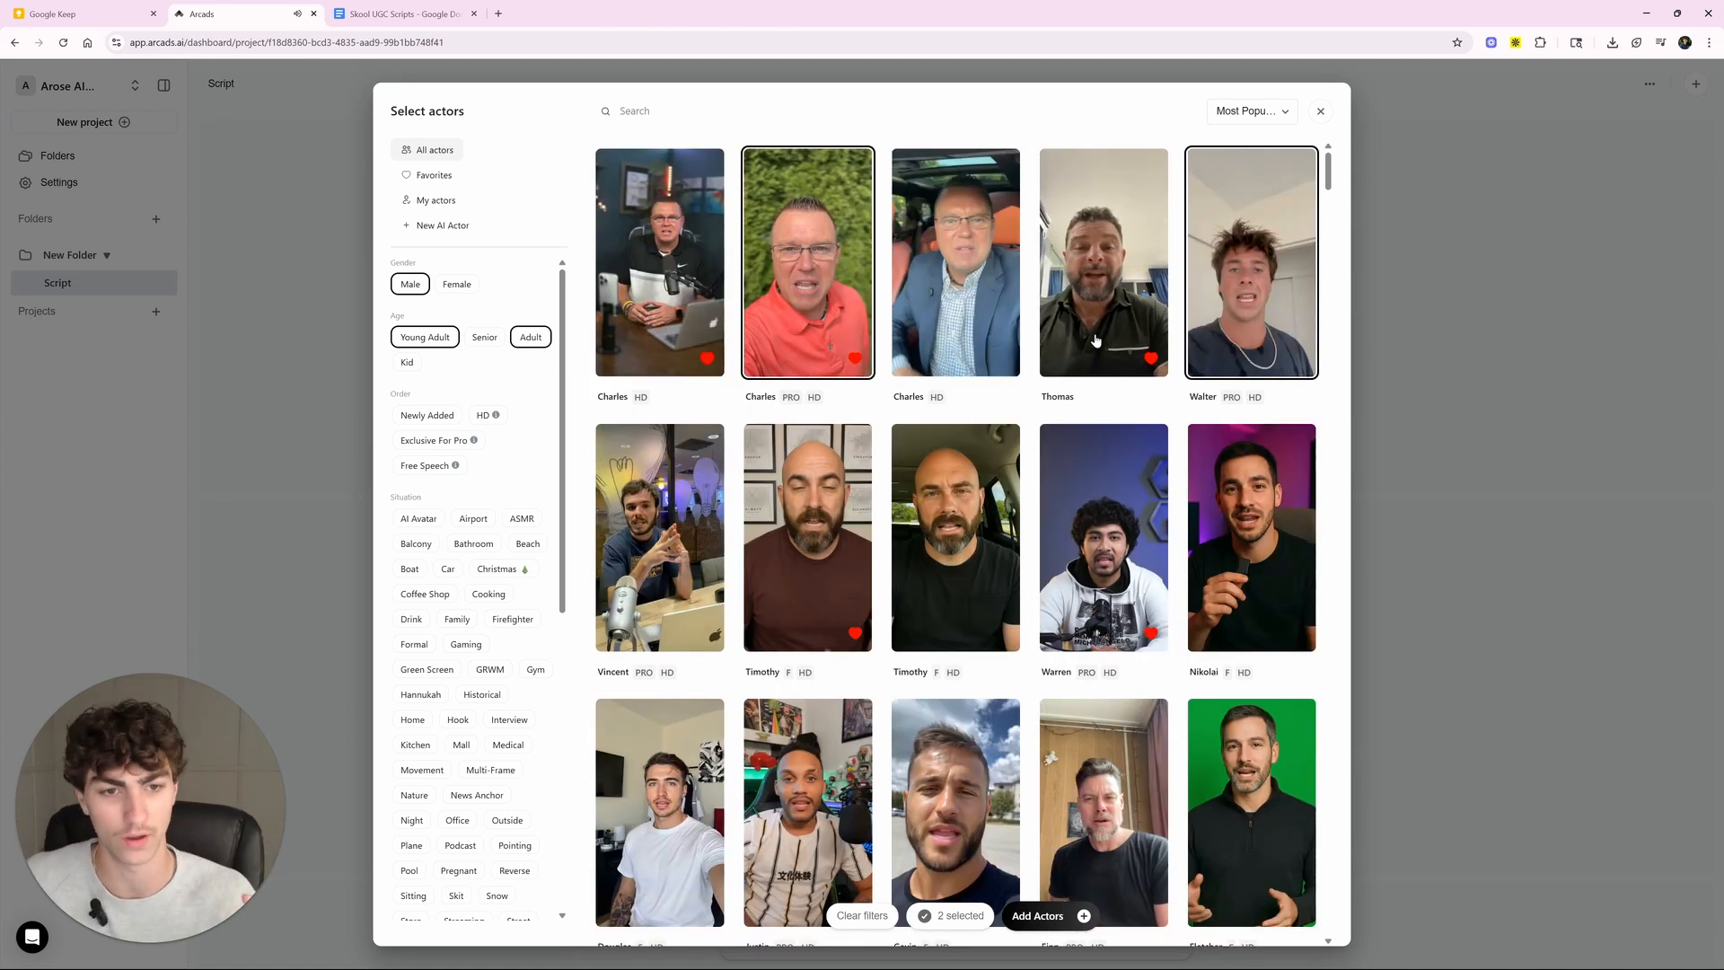
click(1095, 340)
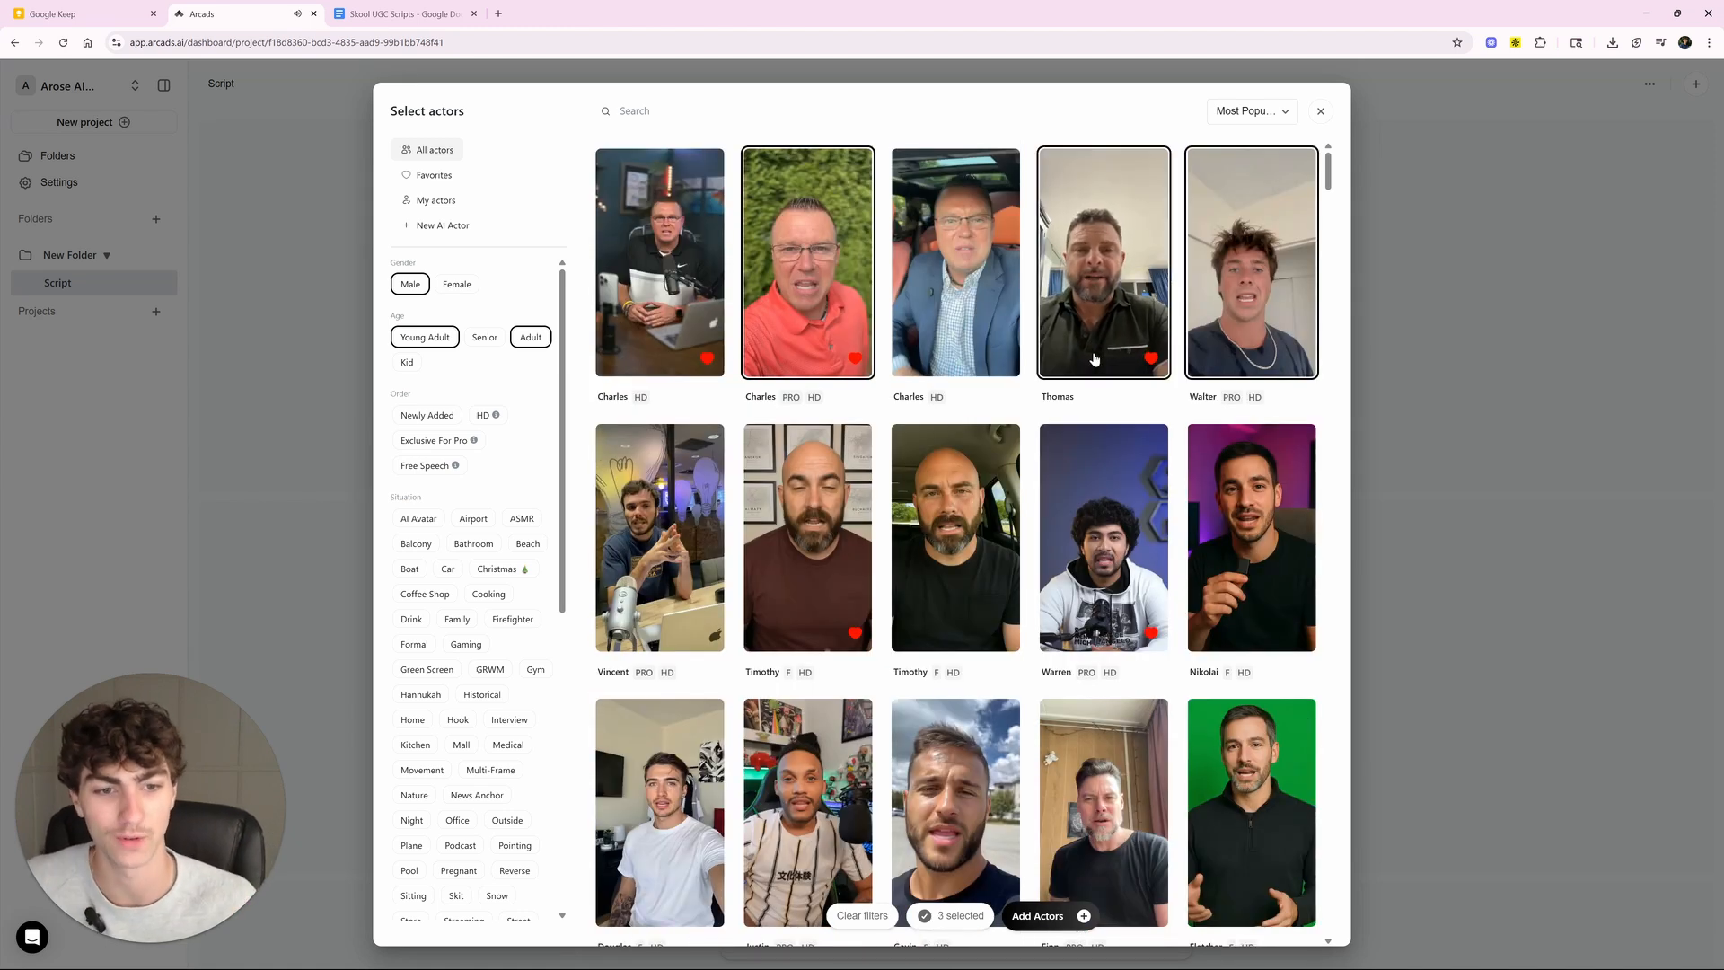
click(1032, 919)
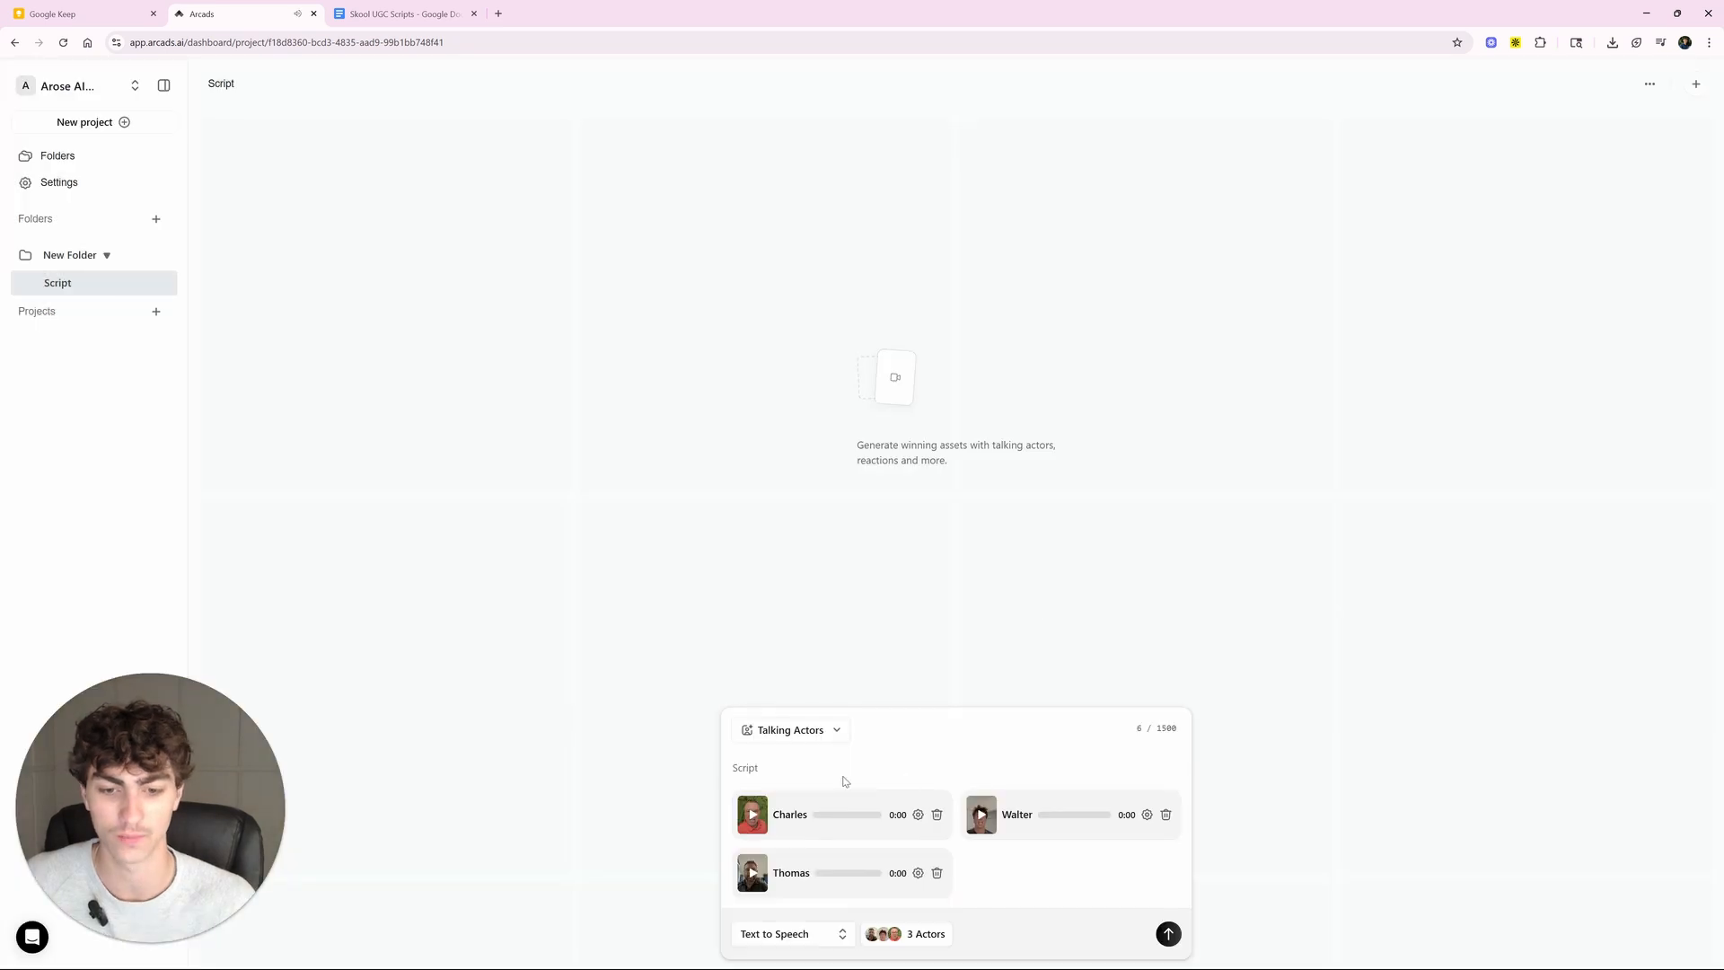
Step: Replace the placeholder script with the Normal script from the Skool UGC Scripts document, leaving no empty line at its end
double_click(745, 766)
key(BackSpace)
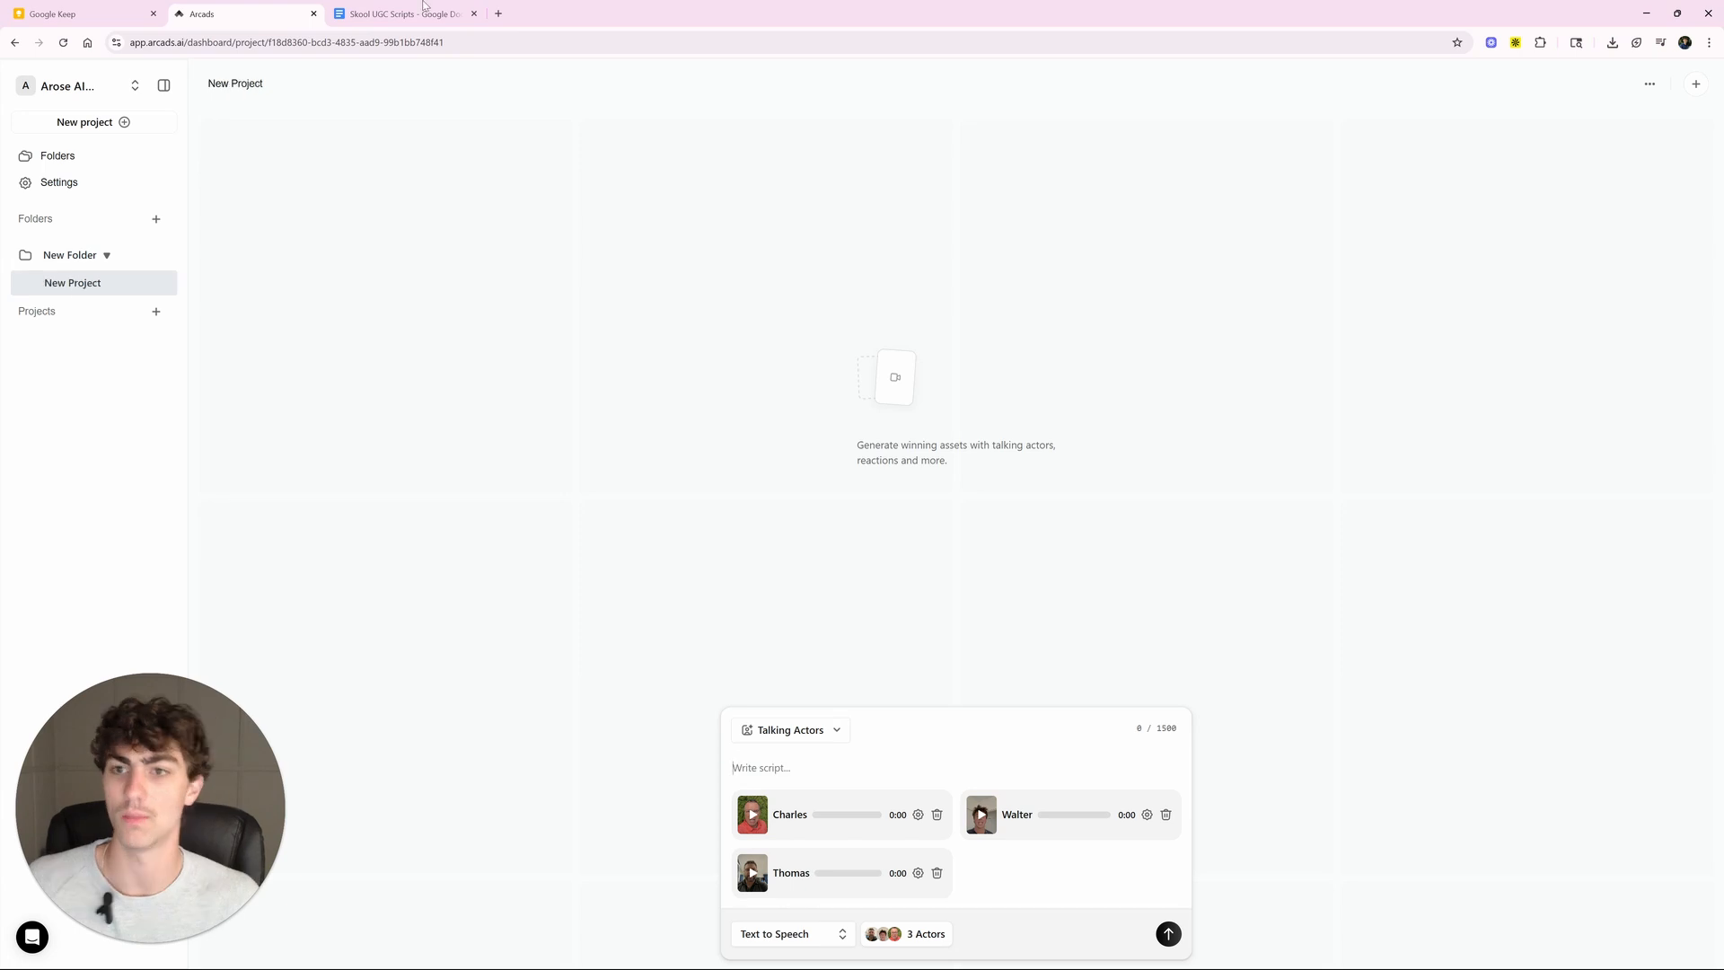
key(ctrl+Tab)
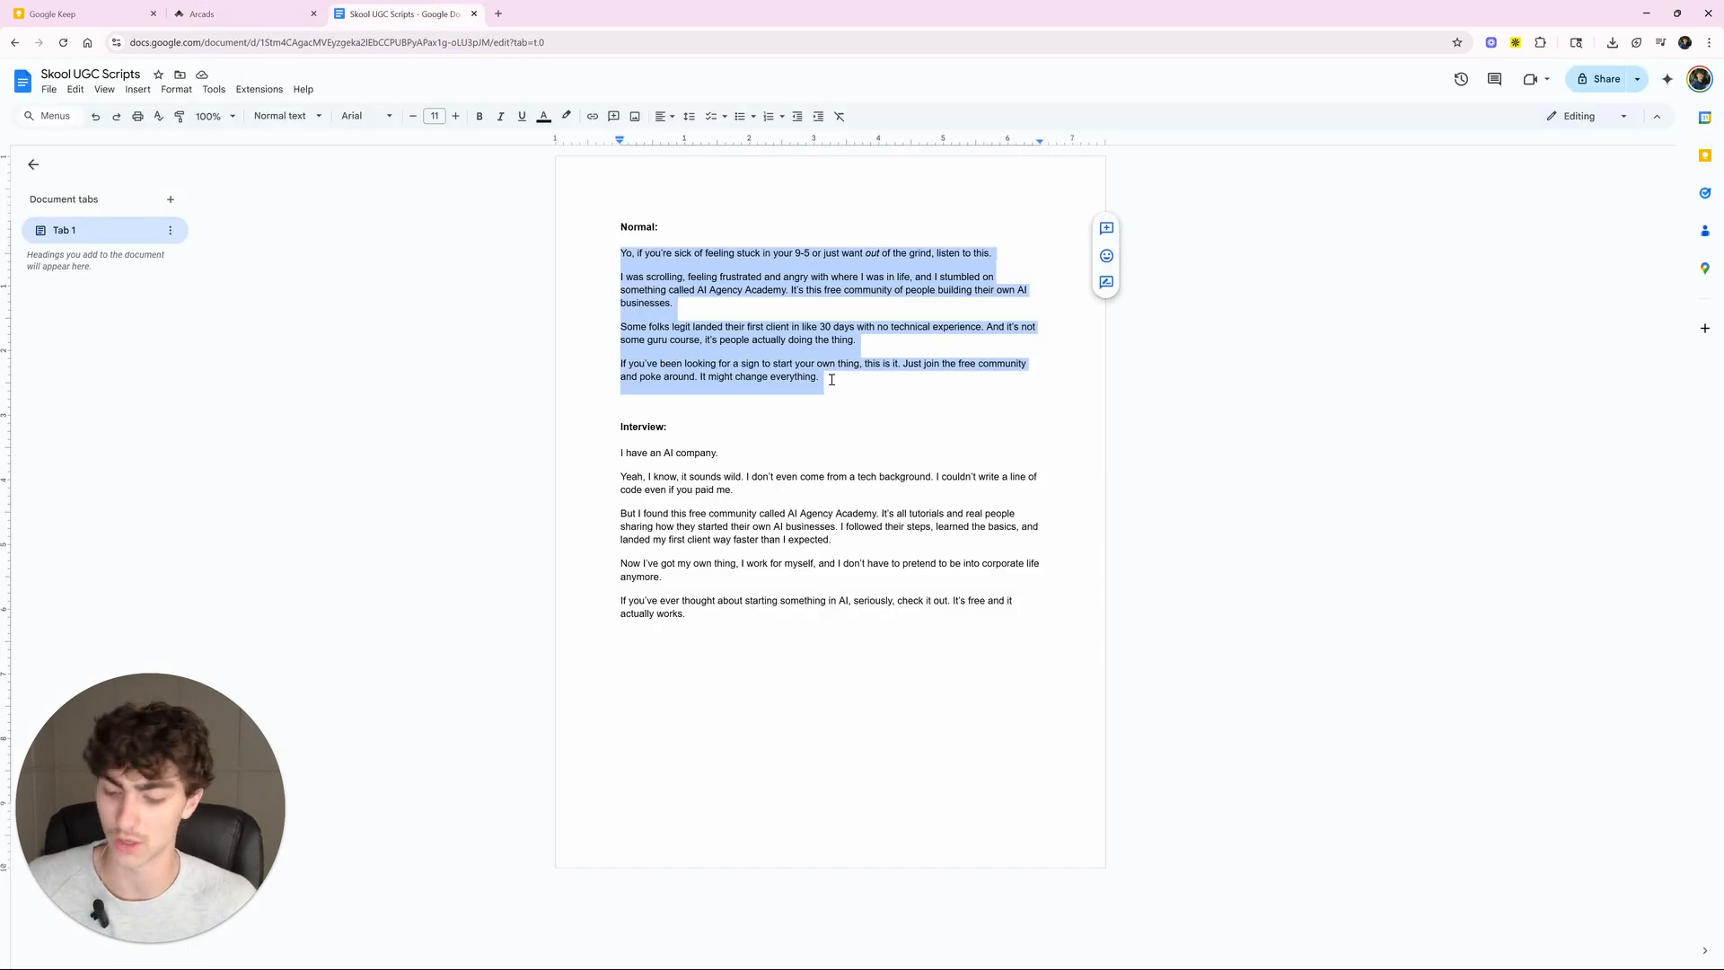
click(233, 13)
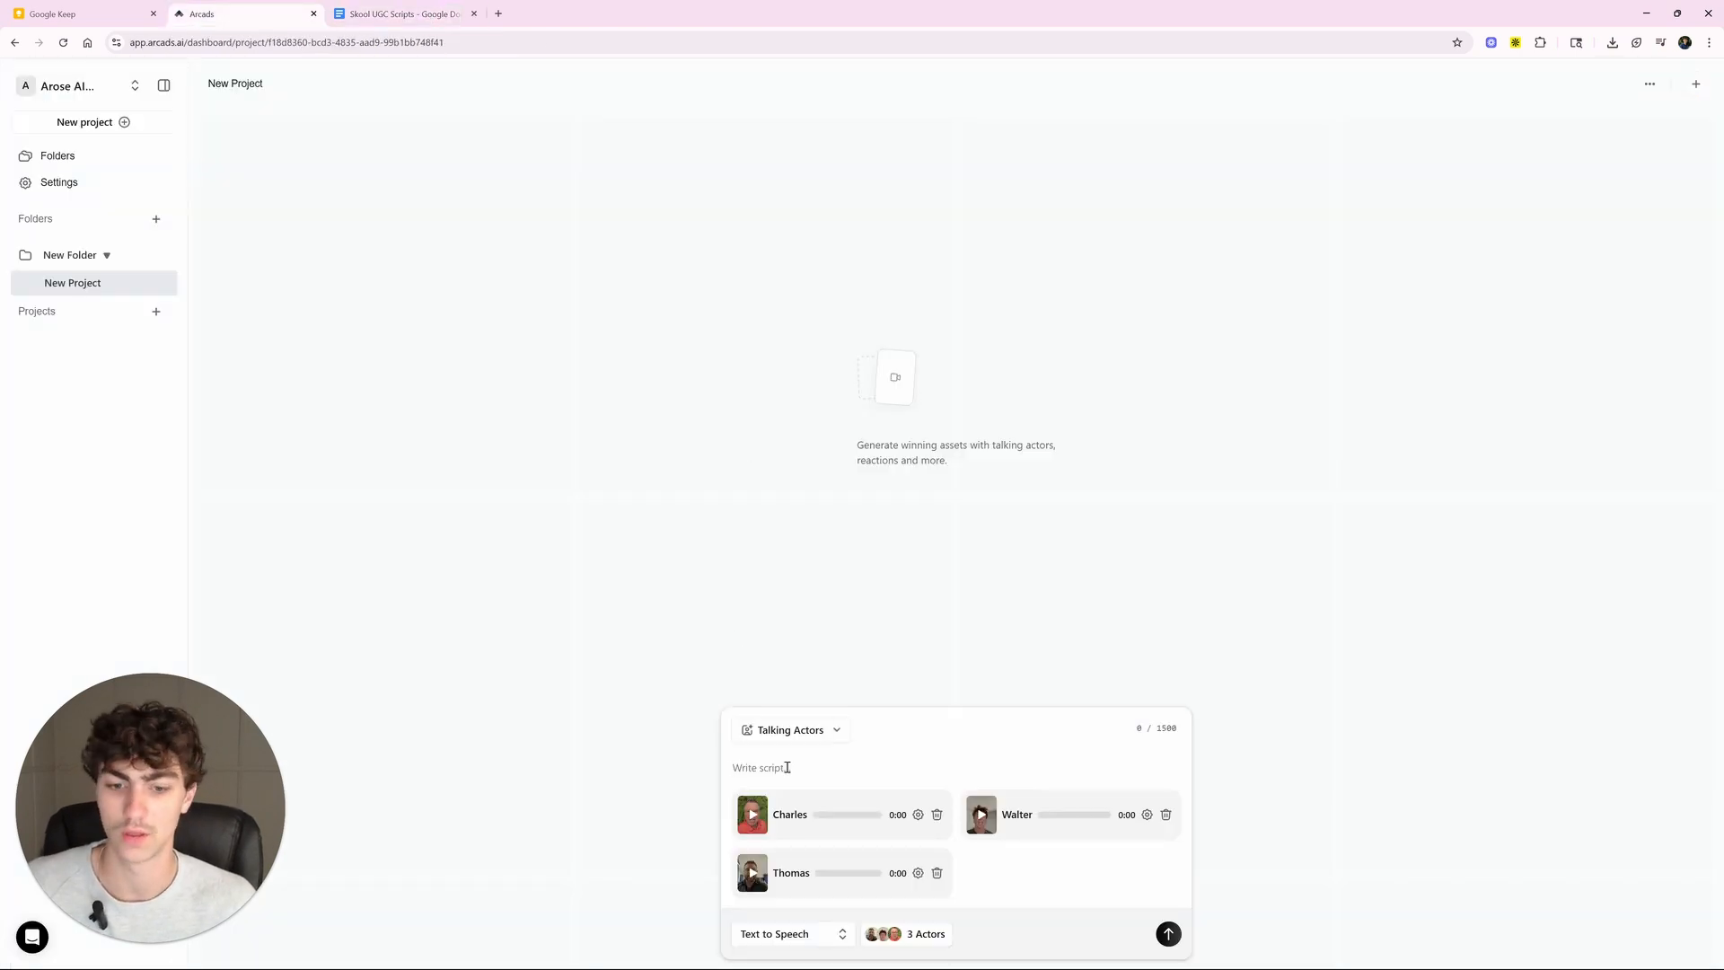
text(Yo, if you're sick of feeling stuck in your 9-5 or just want out of the grind, listen to this. I was scrolling, feeling frustrated and angry with where I was in life, and I stumbled on something called AI Agency Academy. It's this free community of people building their own AI businesses. Some folks legit landed their first client in like 30 days with no technical experience. And it's not some guru course, it's people actually doing the thing. If you've been looking for a sign to start your own thing, this is it. Just join the free community and poke around. It might change everything.)
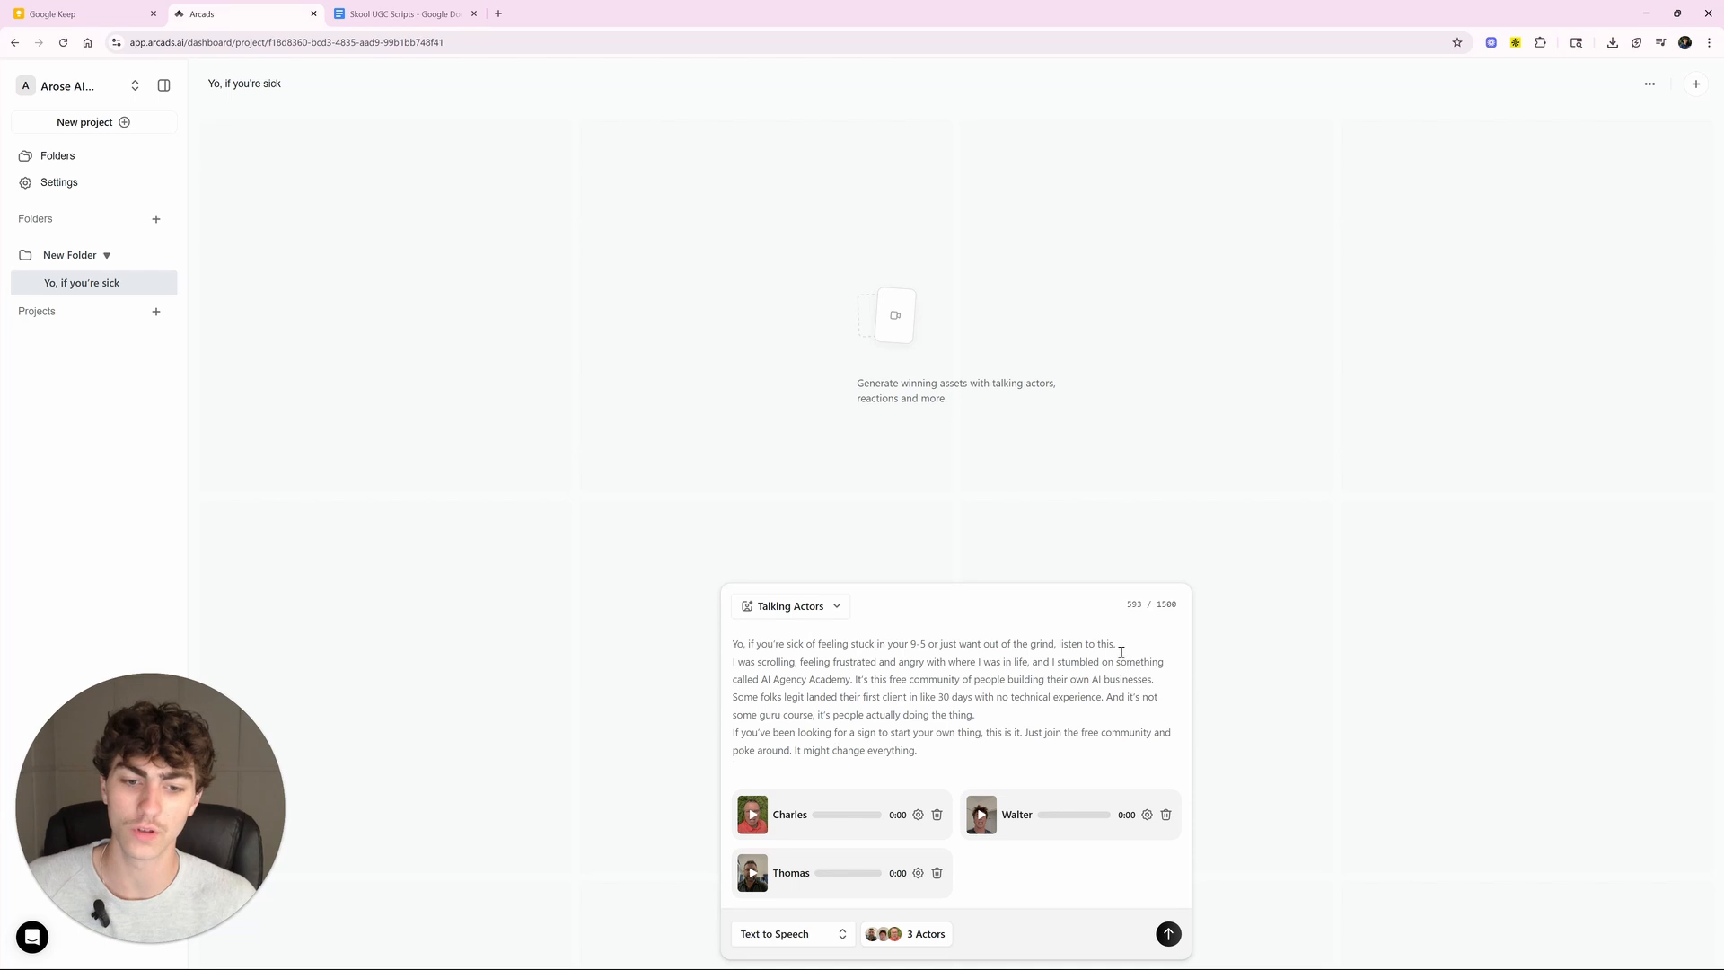
key(BackSpace)
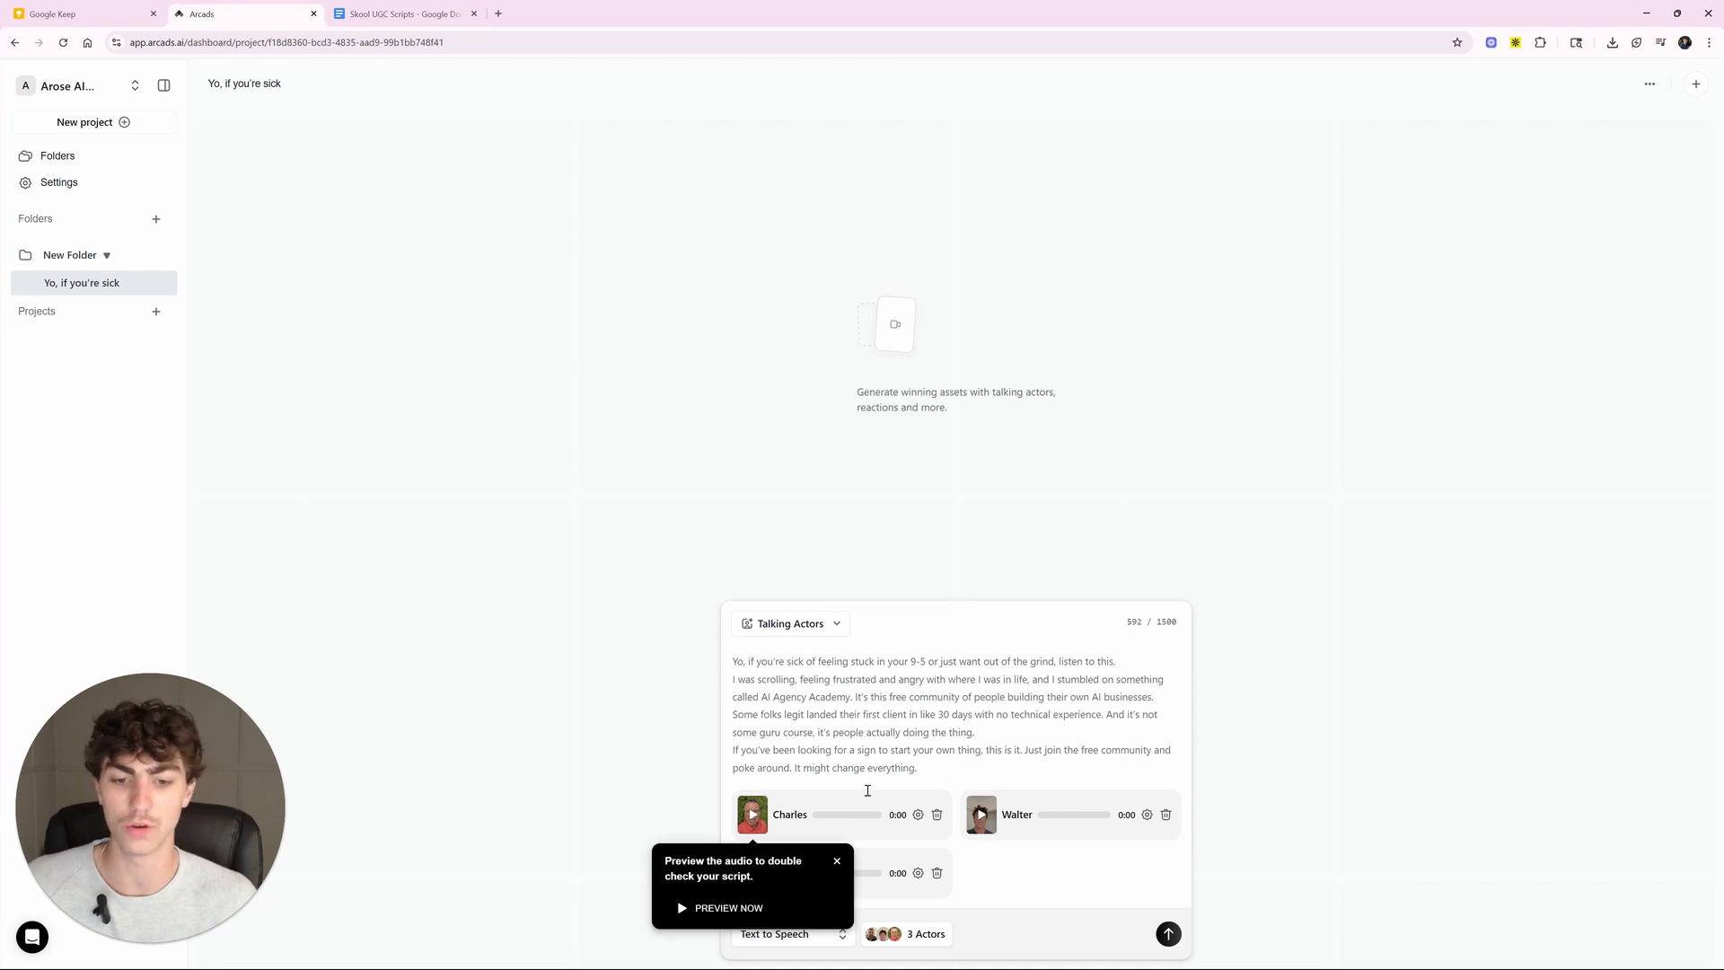
Step: Dismiss the audio preview hint and view the available speech modes, keeping Text to Speech
click(836, 860)
click(814, 934)
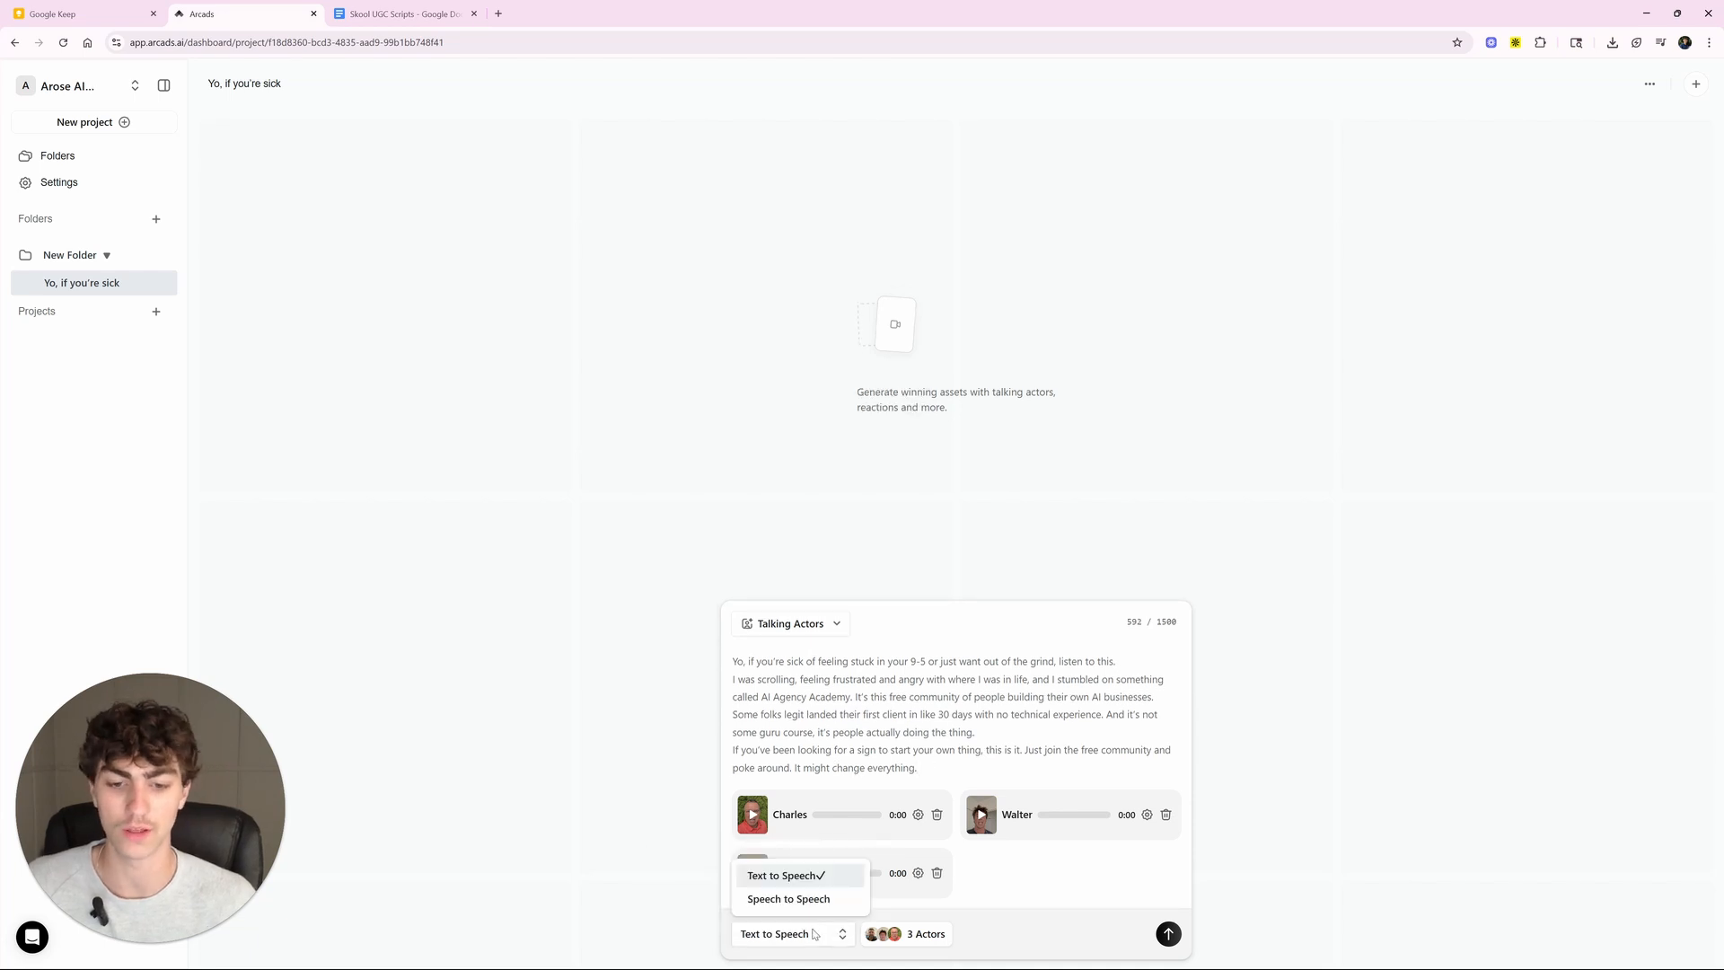
click(847, 709)
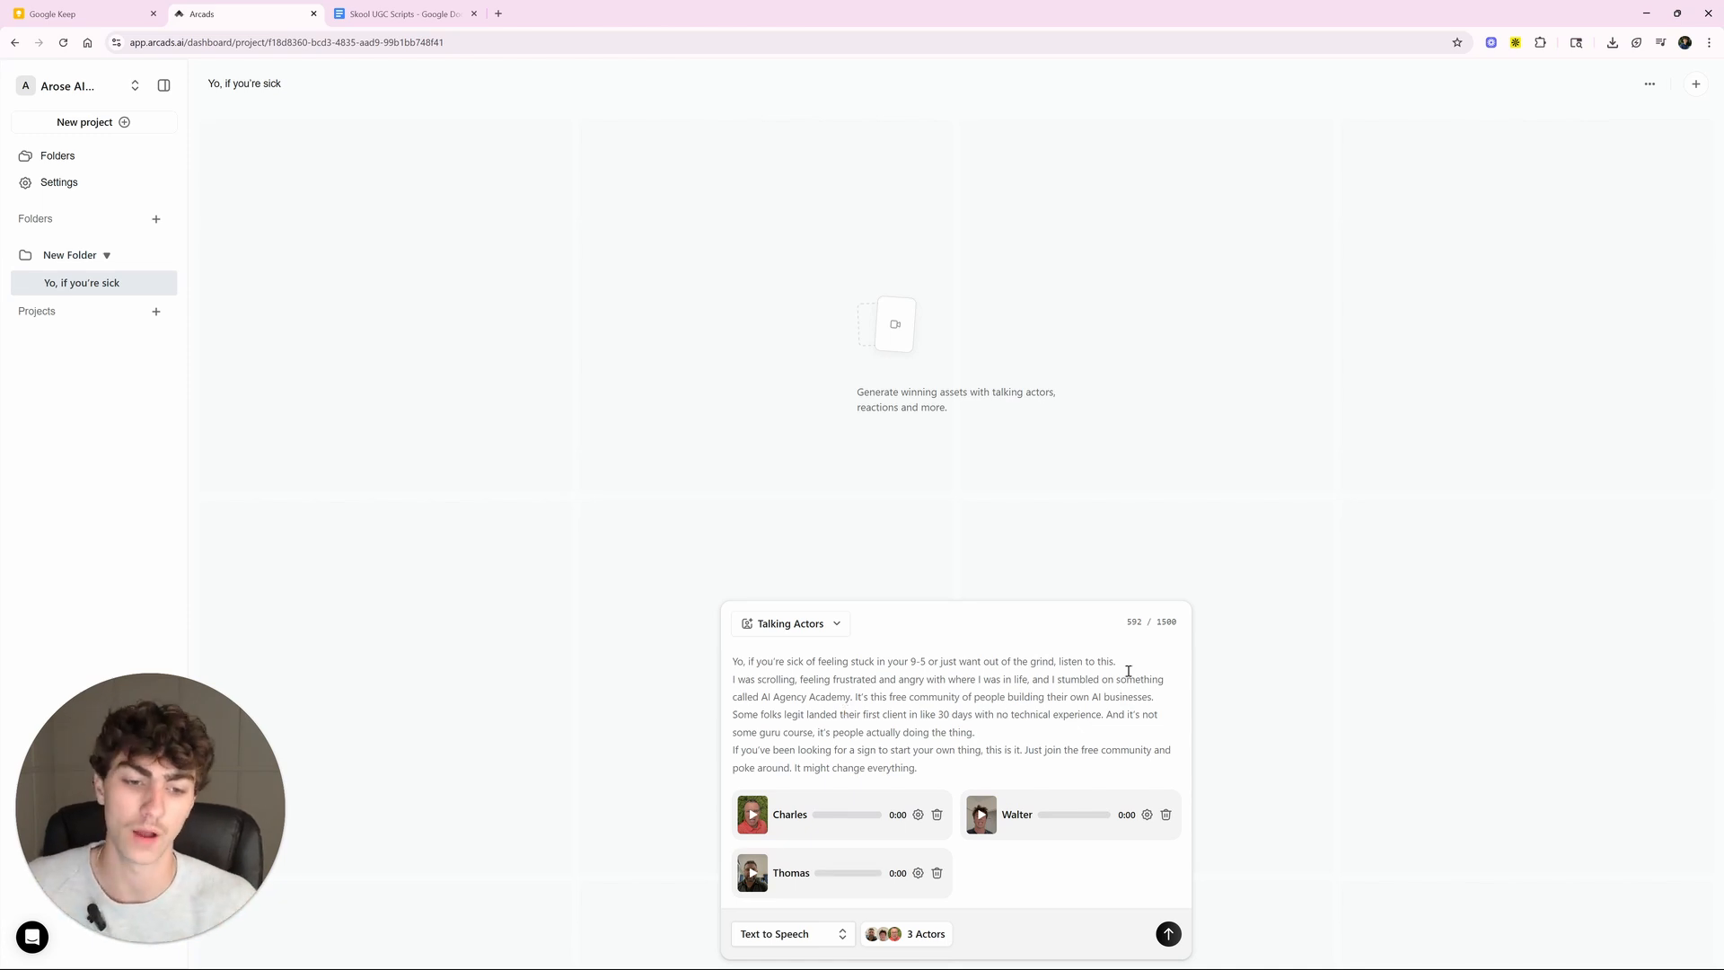
Step: Separate the paragraphs of the Normal script with blank lines
key(Return)
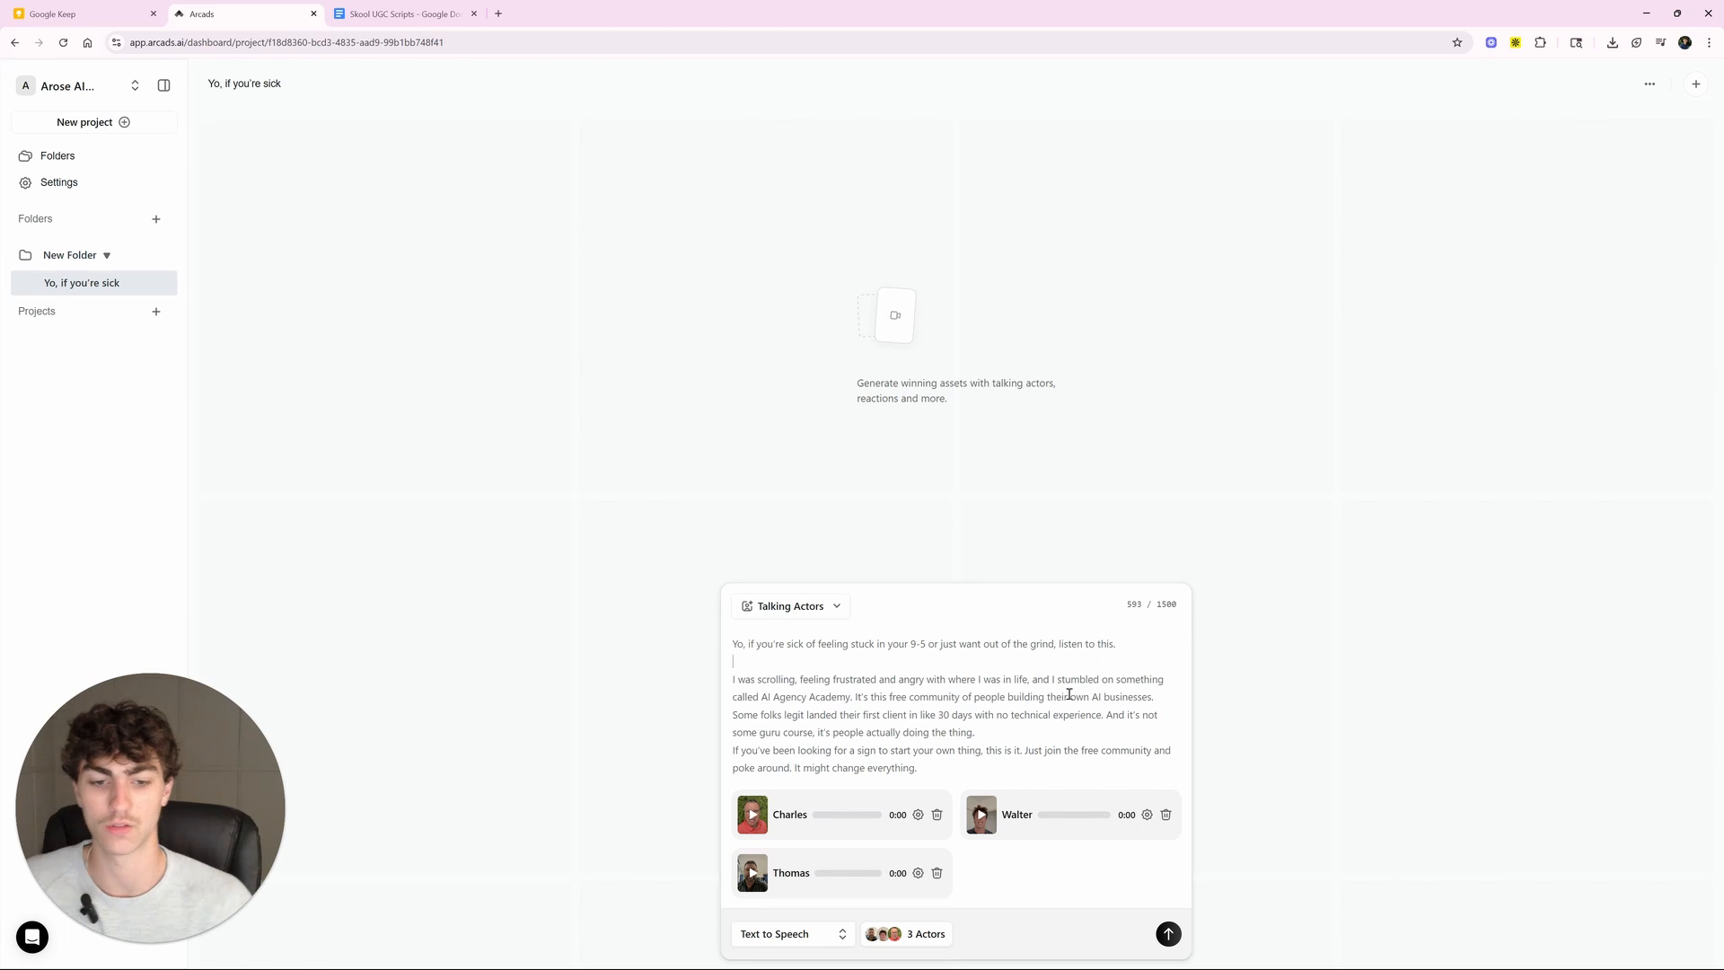
key(Return)
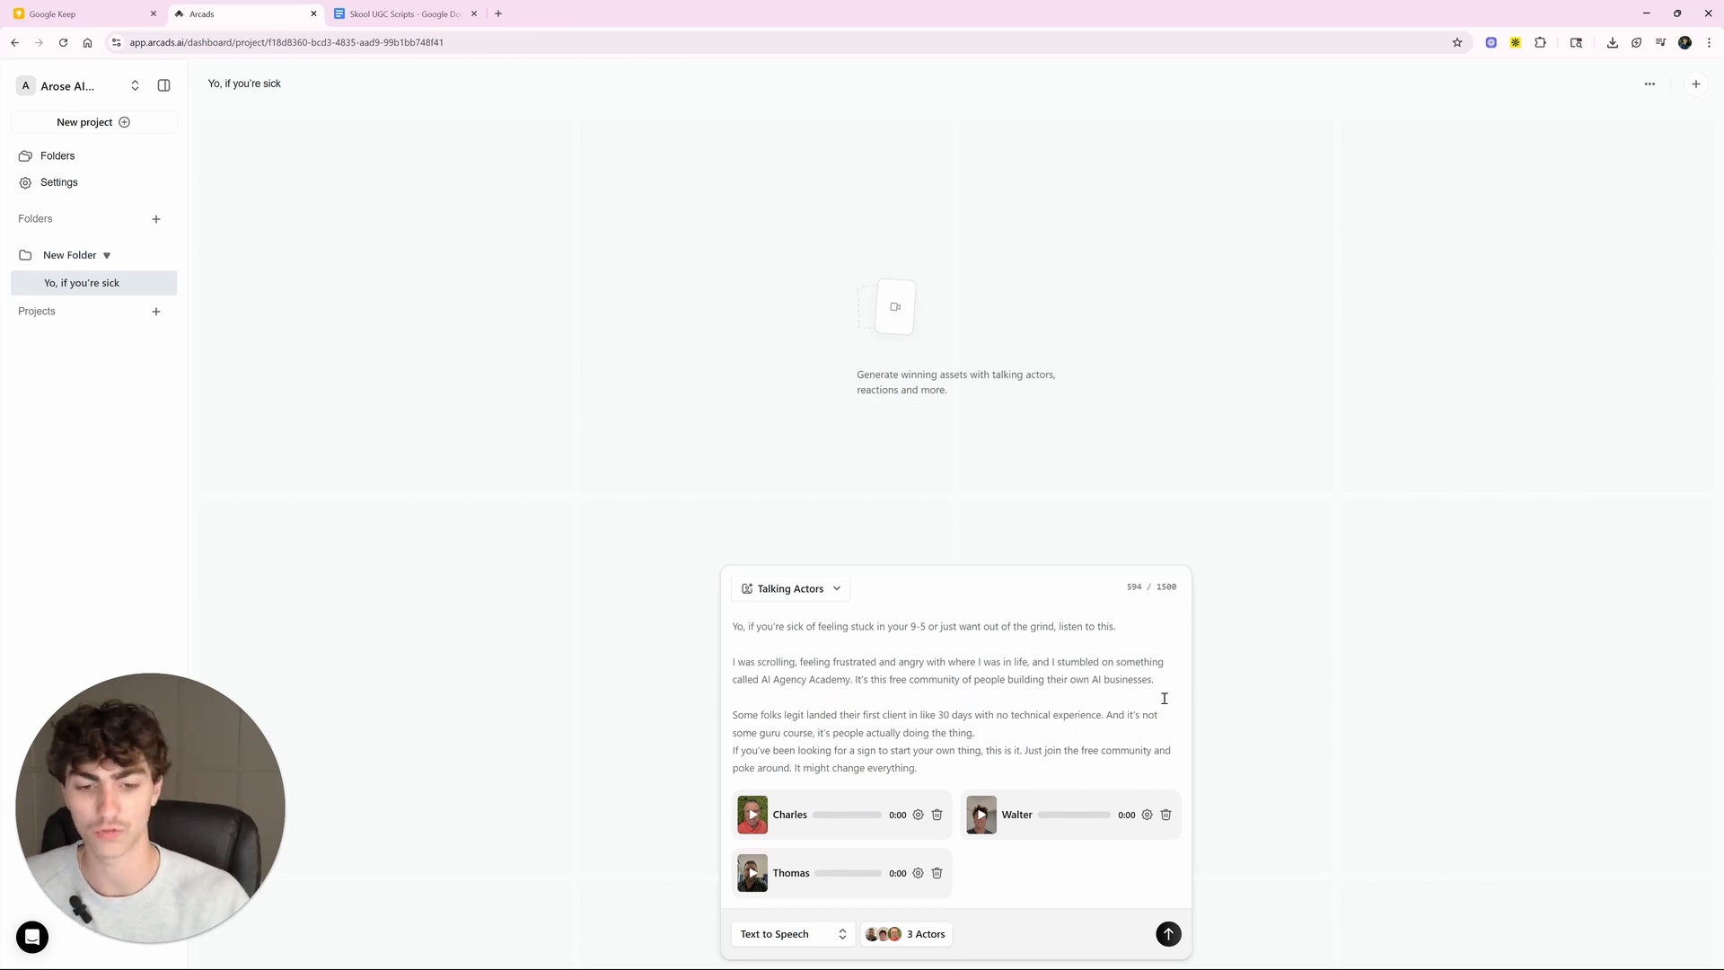
click(969, 732)
key(Return)
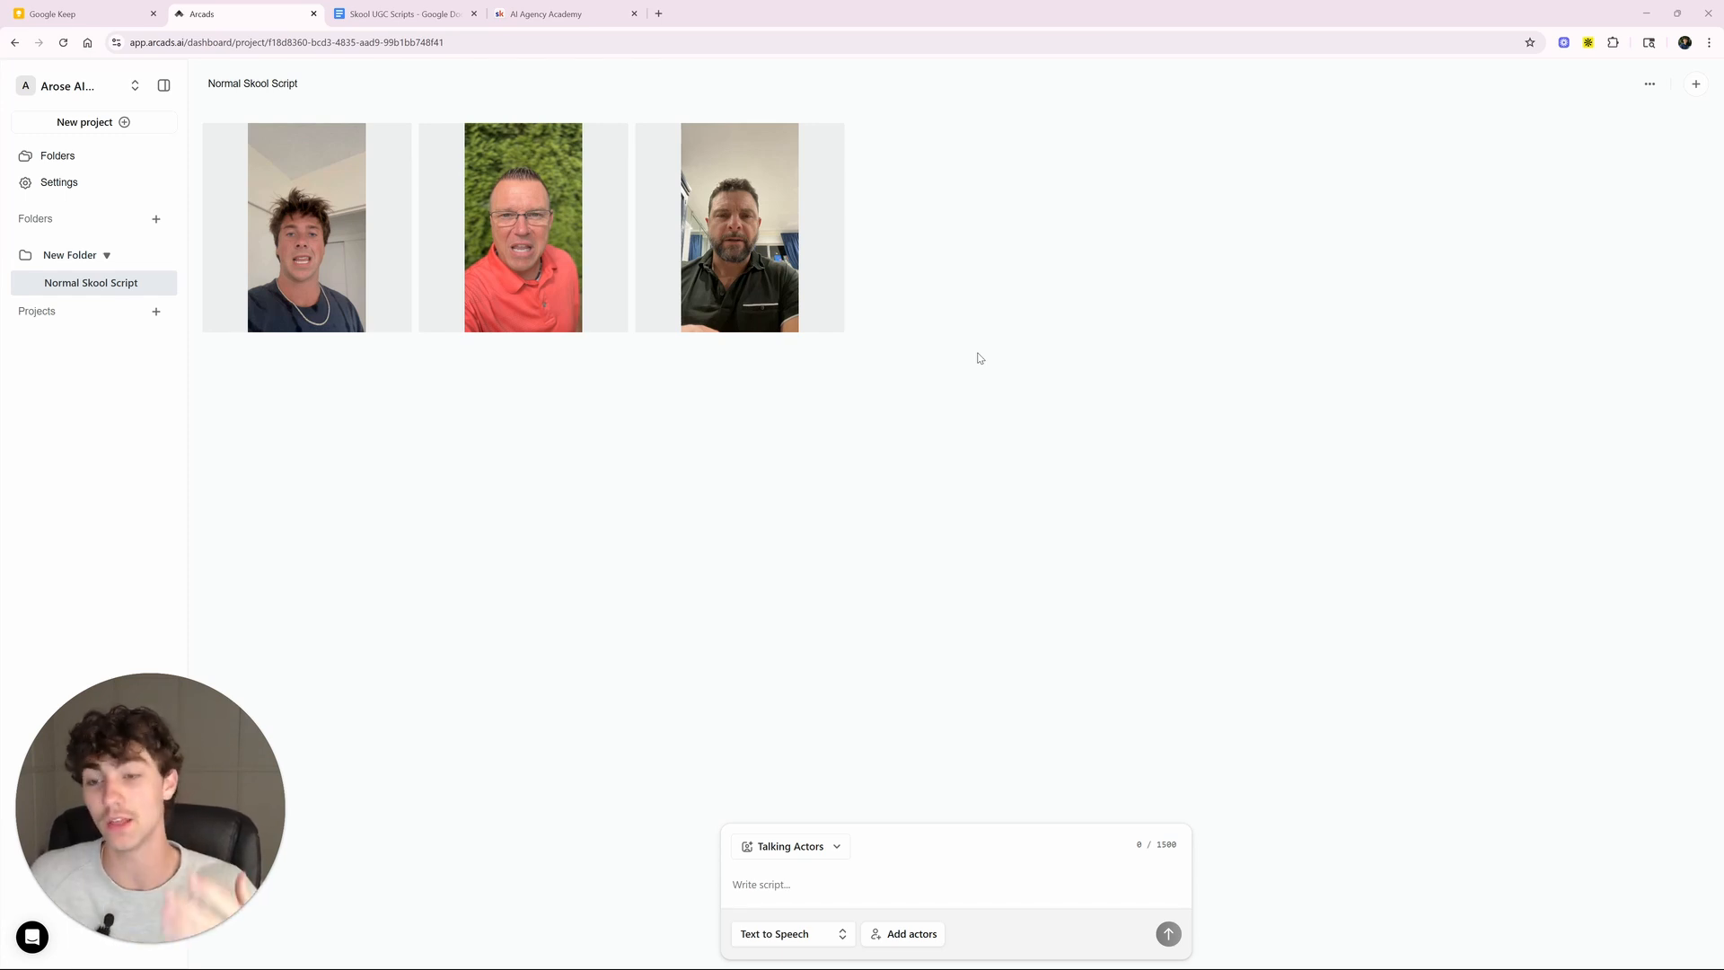
Step: Play the generated video of the actor in the coral polo shirt and close it after watching
click(557, 270)
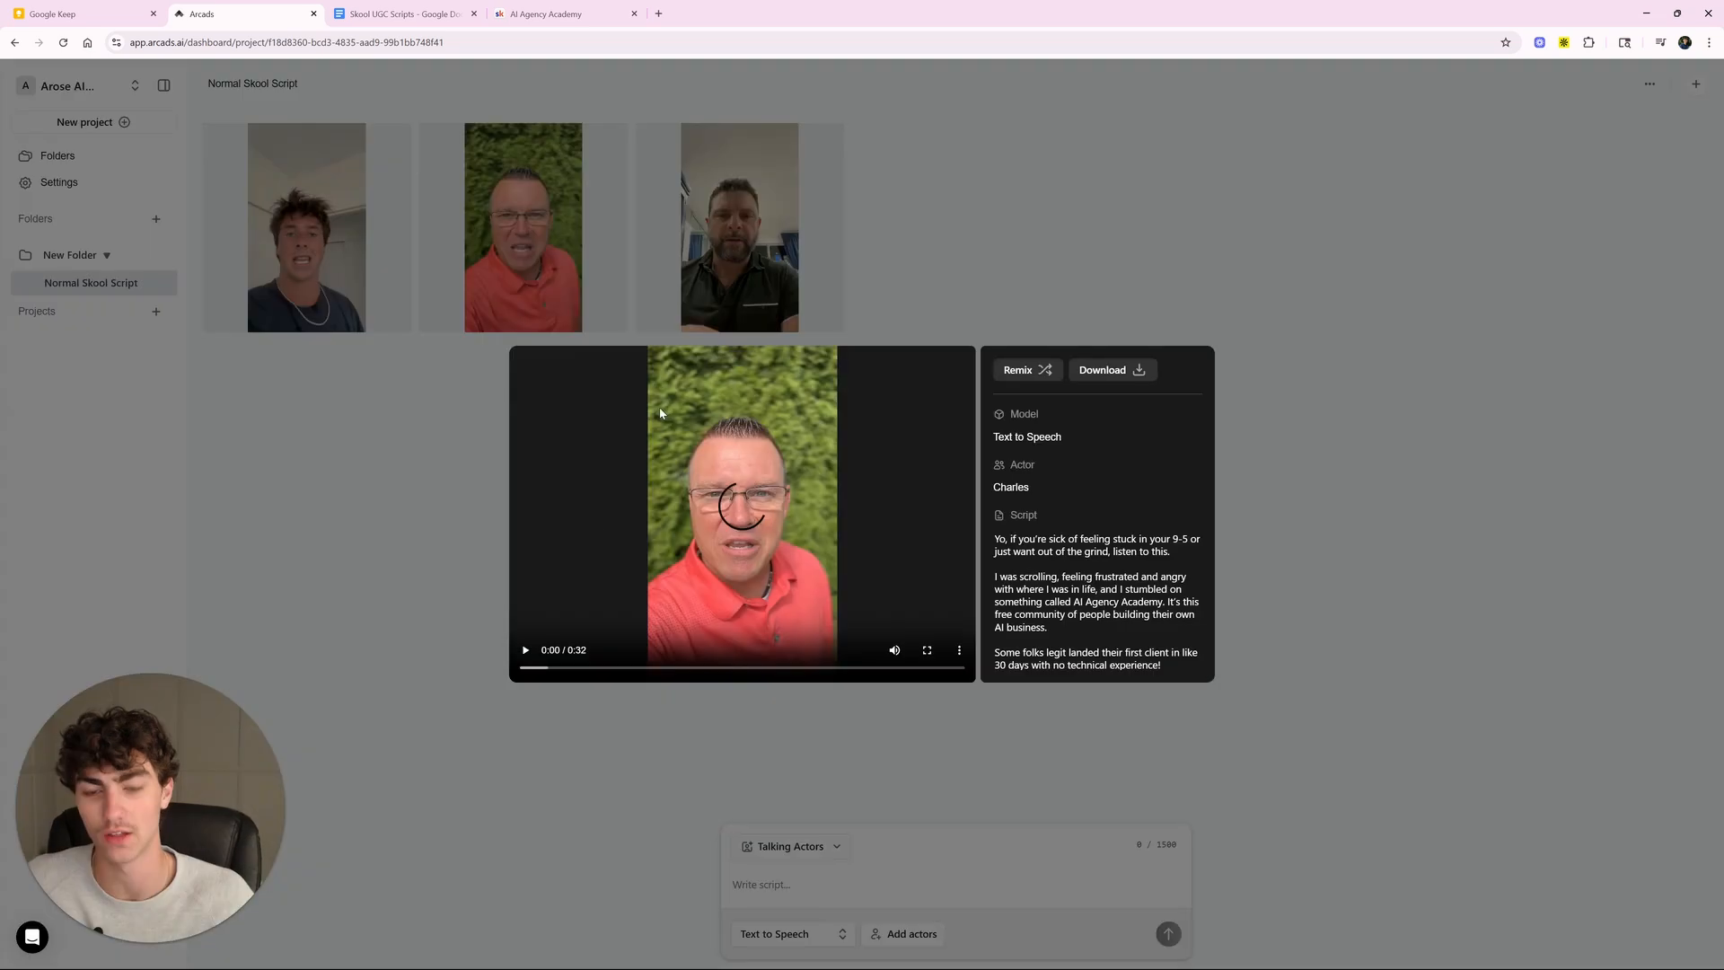
click(525, 649)
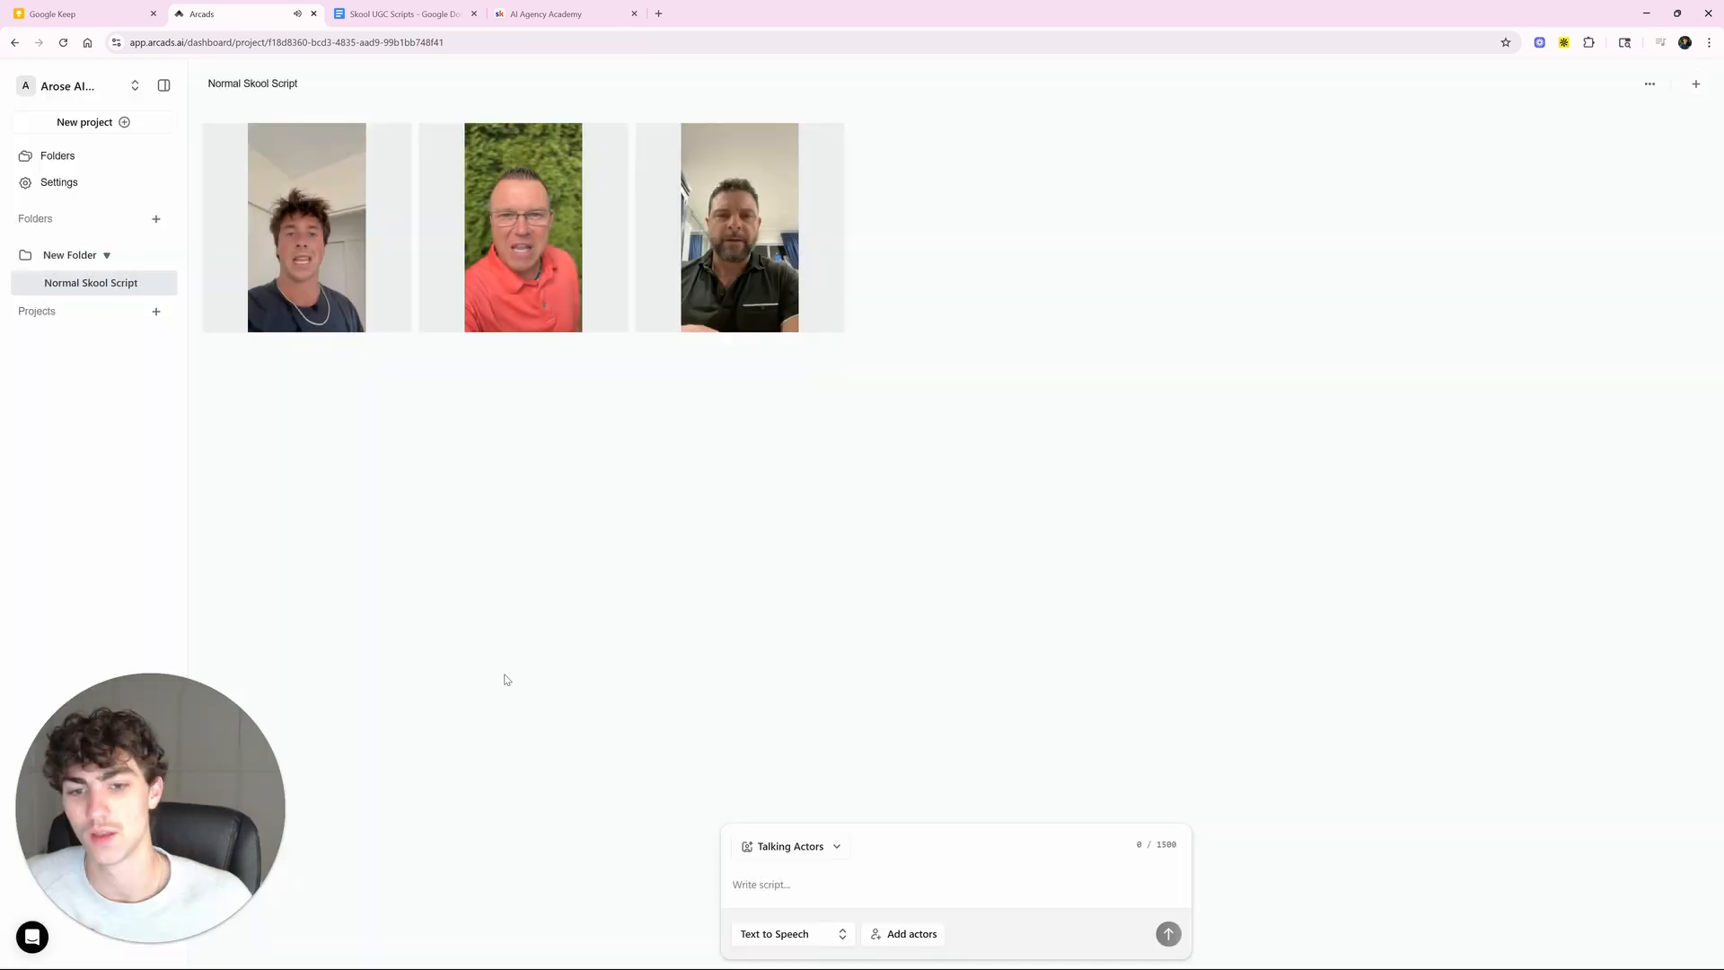
click(537, 713)
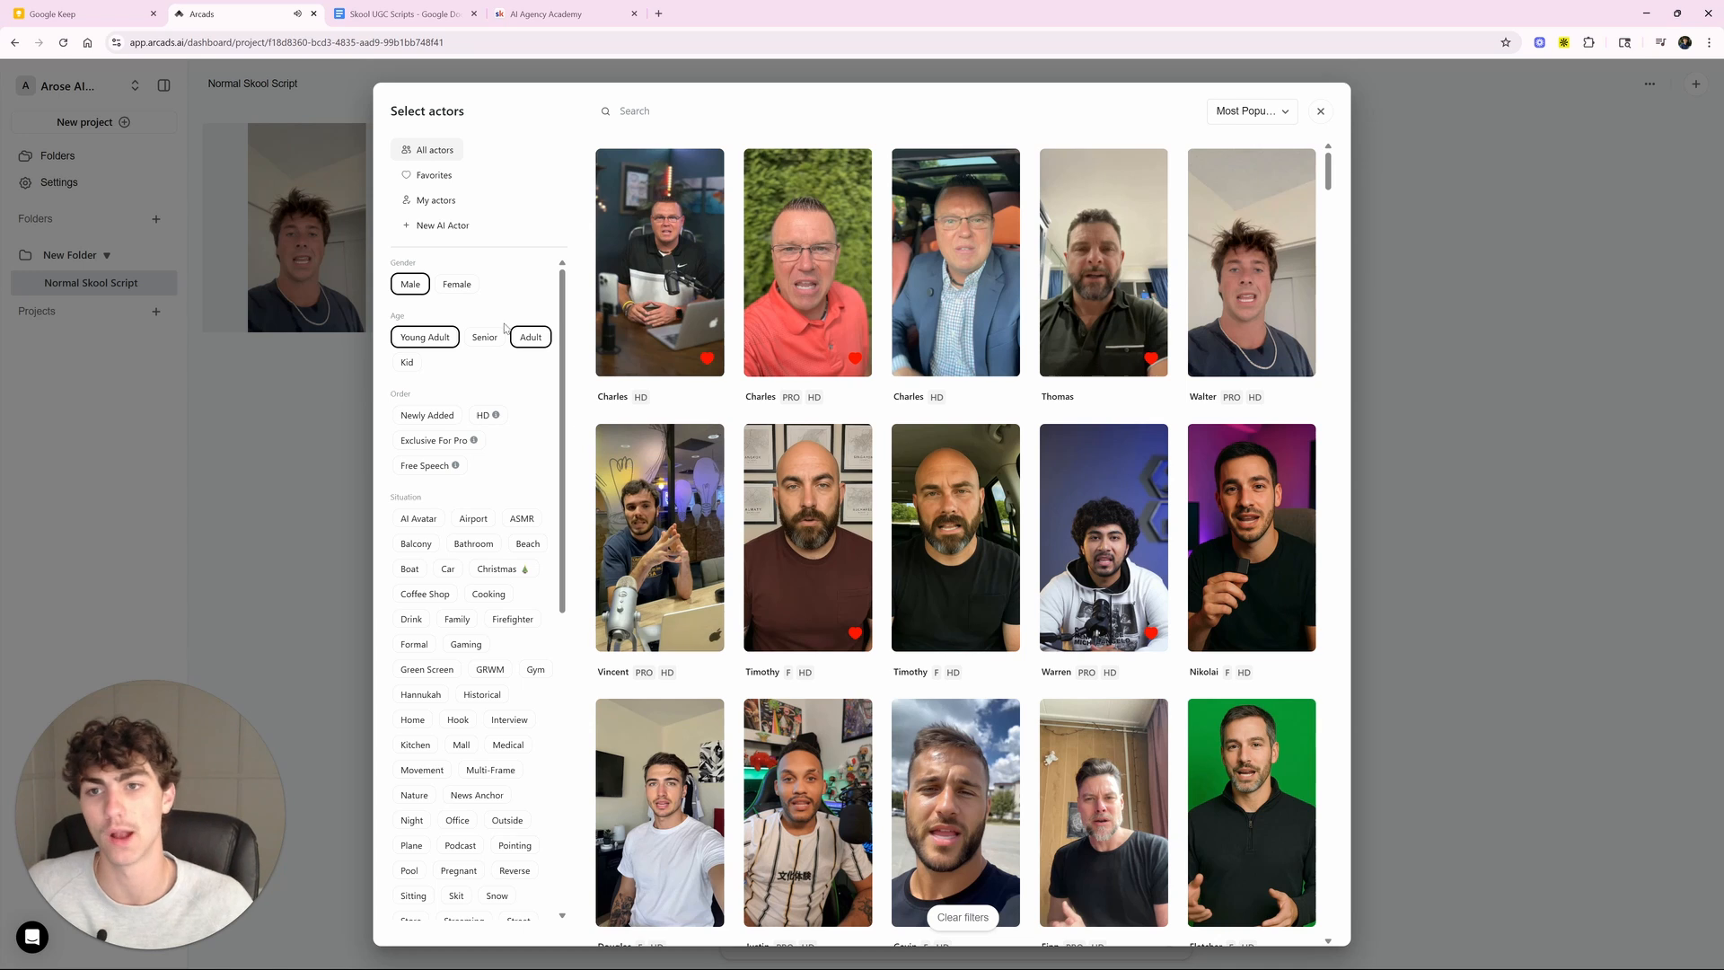
Step: Switch to the Skool UGC Scripts document and review the Interview script
click(404, 14)
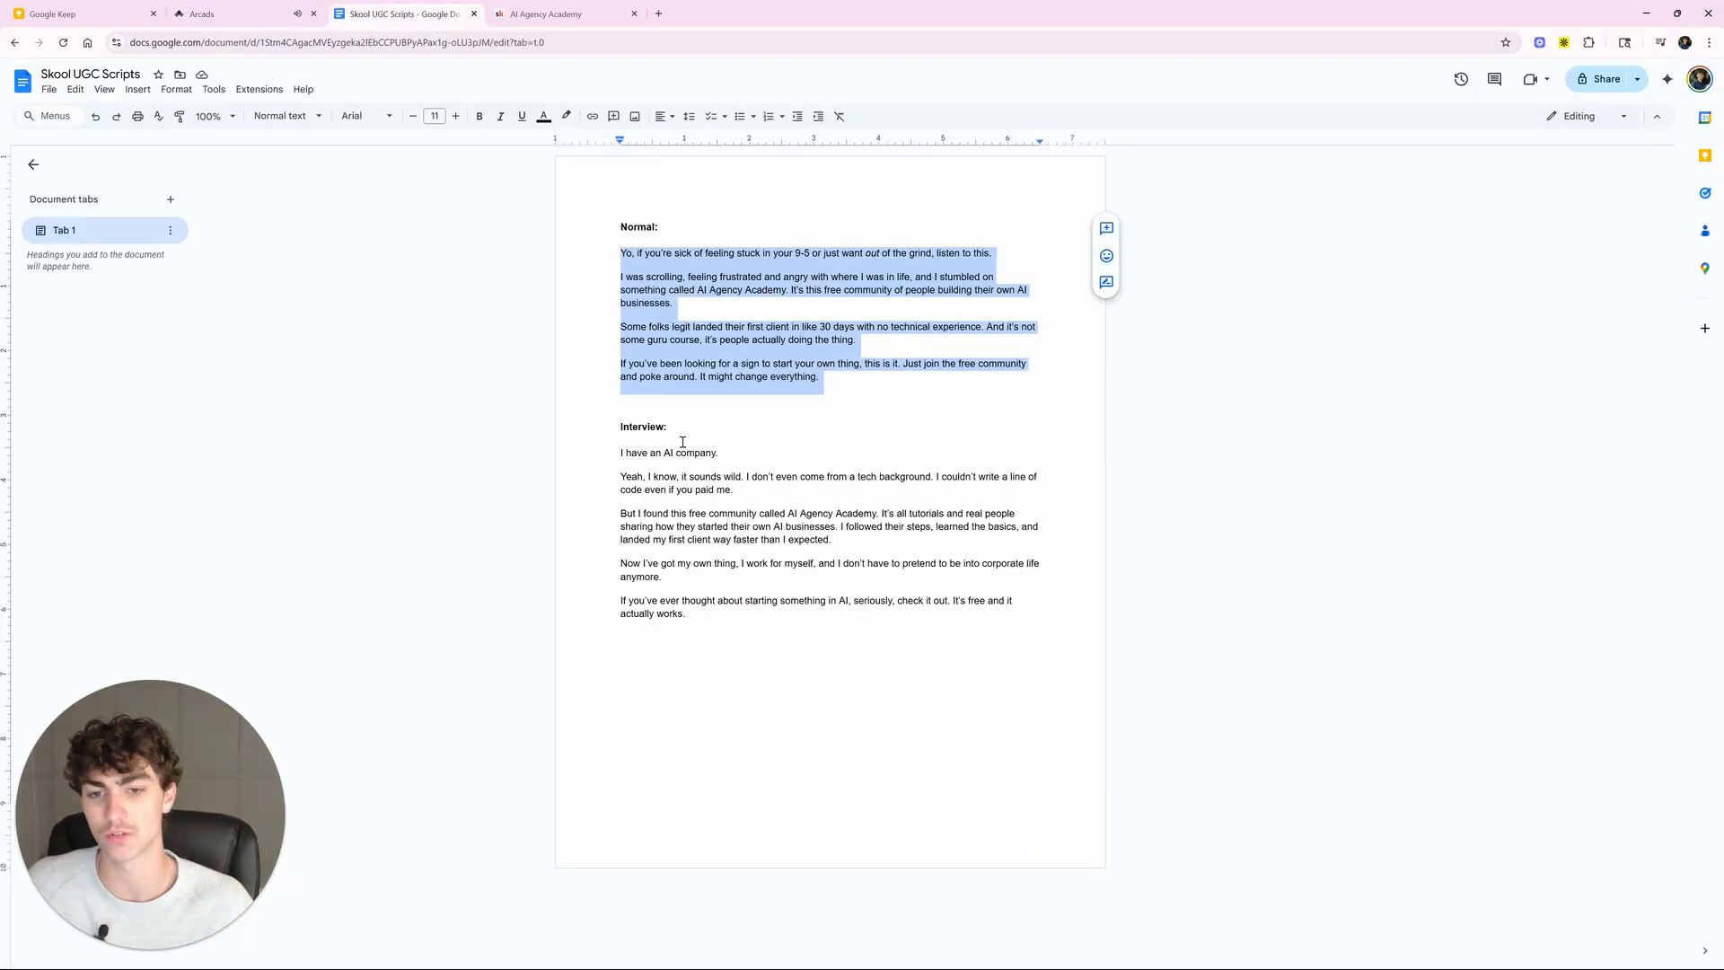
drag(620, 453, 777, 628)
click(772, 602)
drag(619, 452, 753, 558)
click(754, 561)
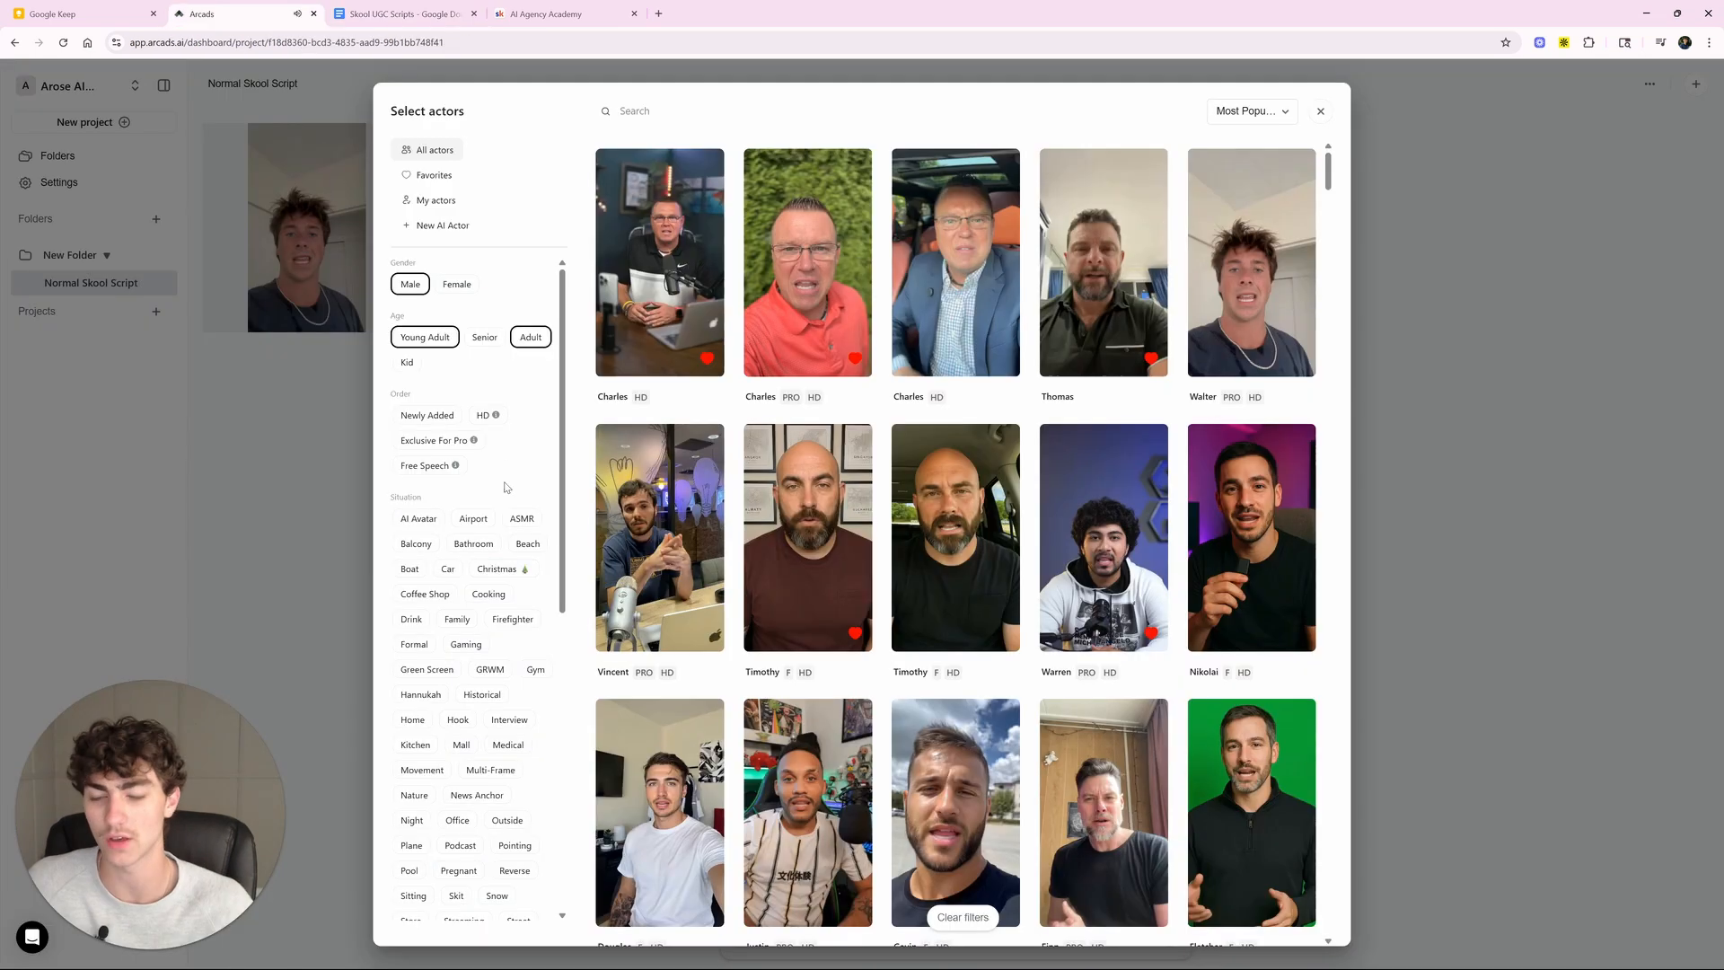
Step: Back in the Arcads actor selection, filter for the Podcast situation and select the favorited curly-haired actor in the white hoodie
scroll(502, 634, down, 5)
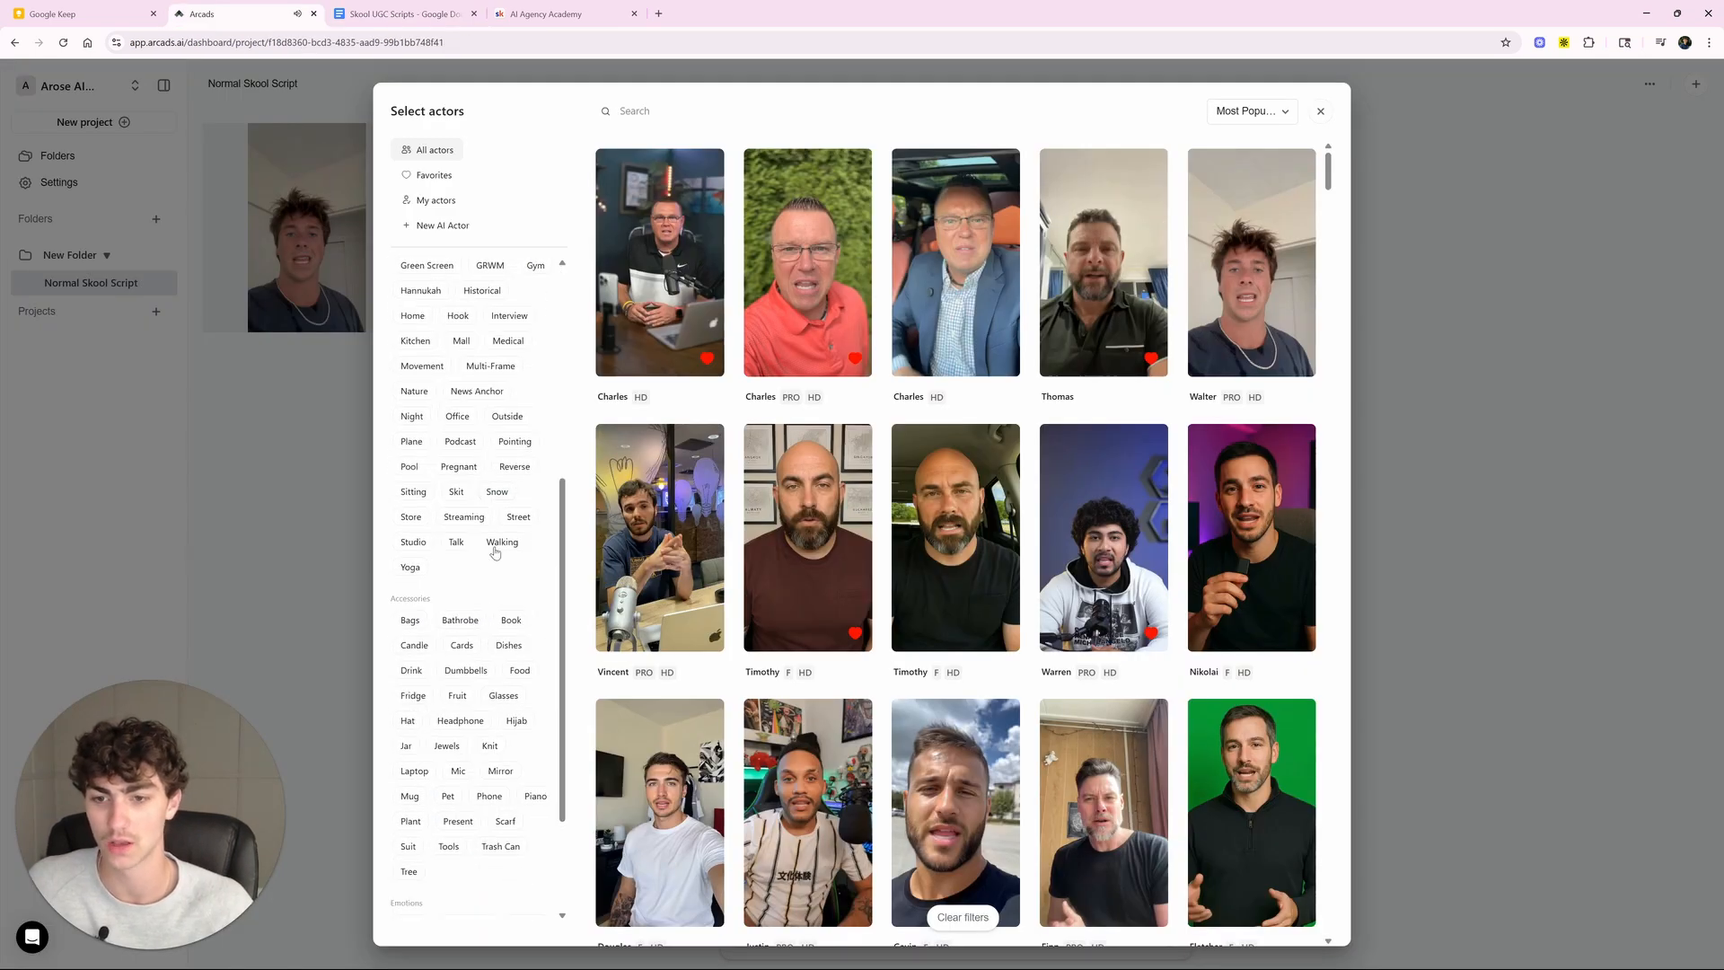
click(460, 443)
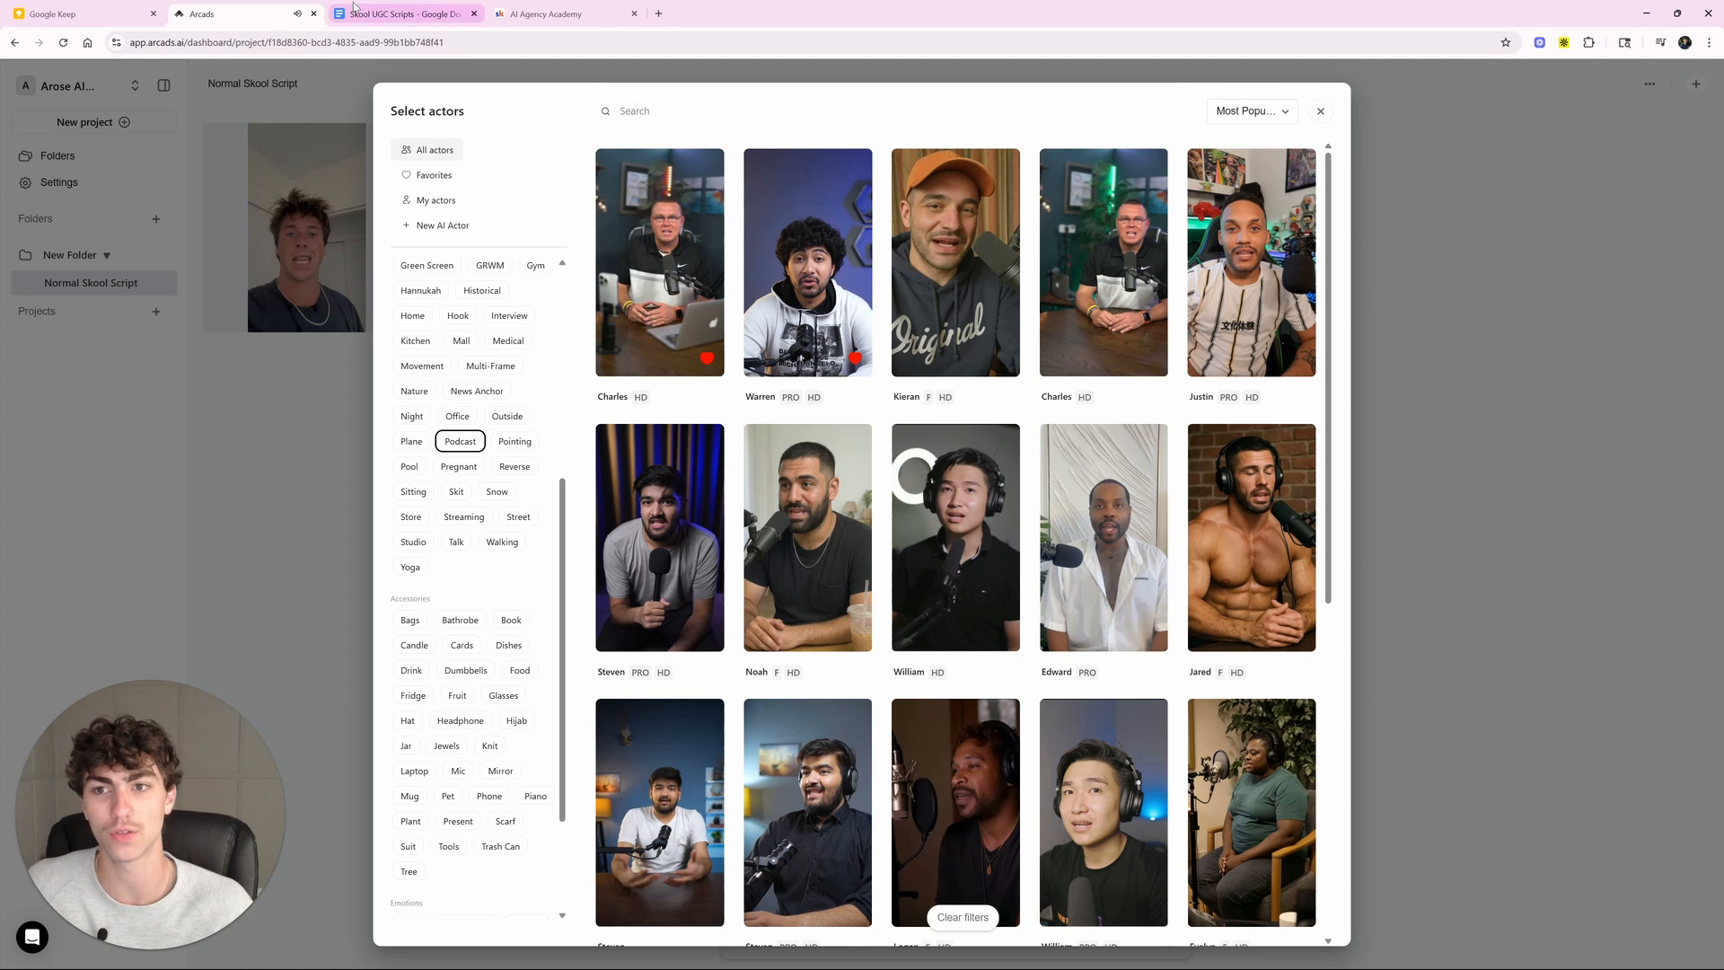
click(464, 7)
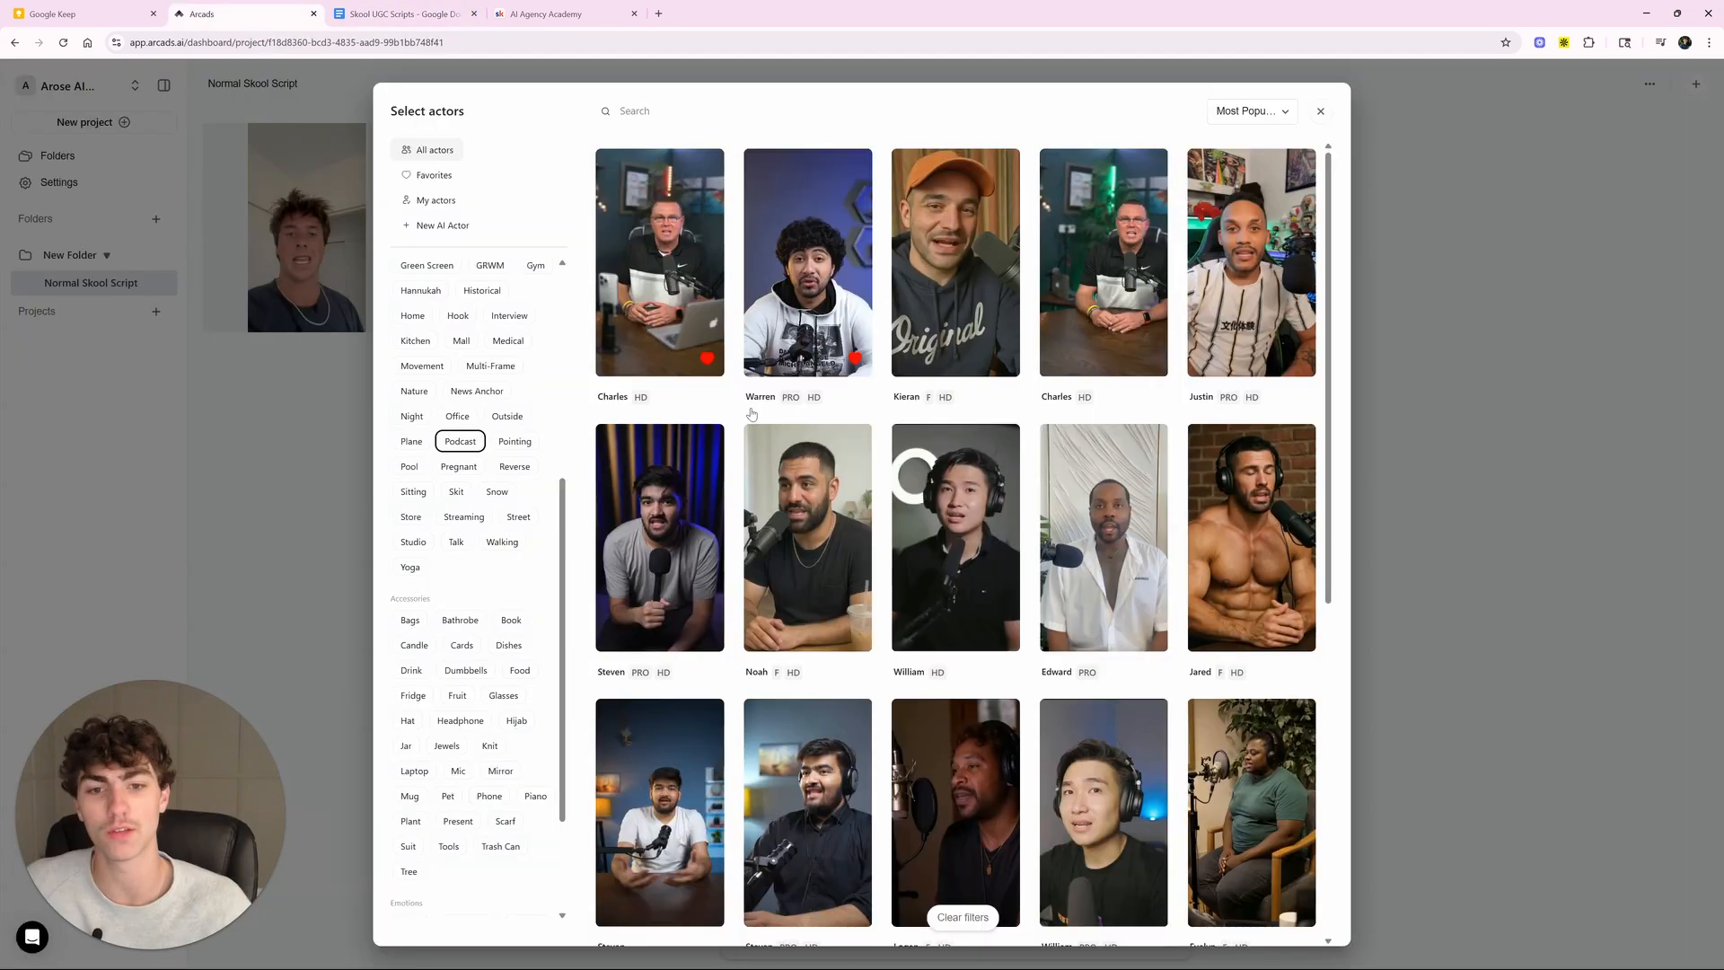
click(810, 282)
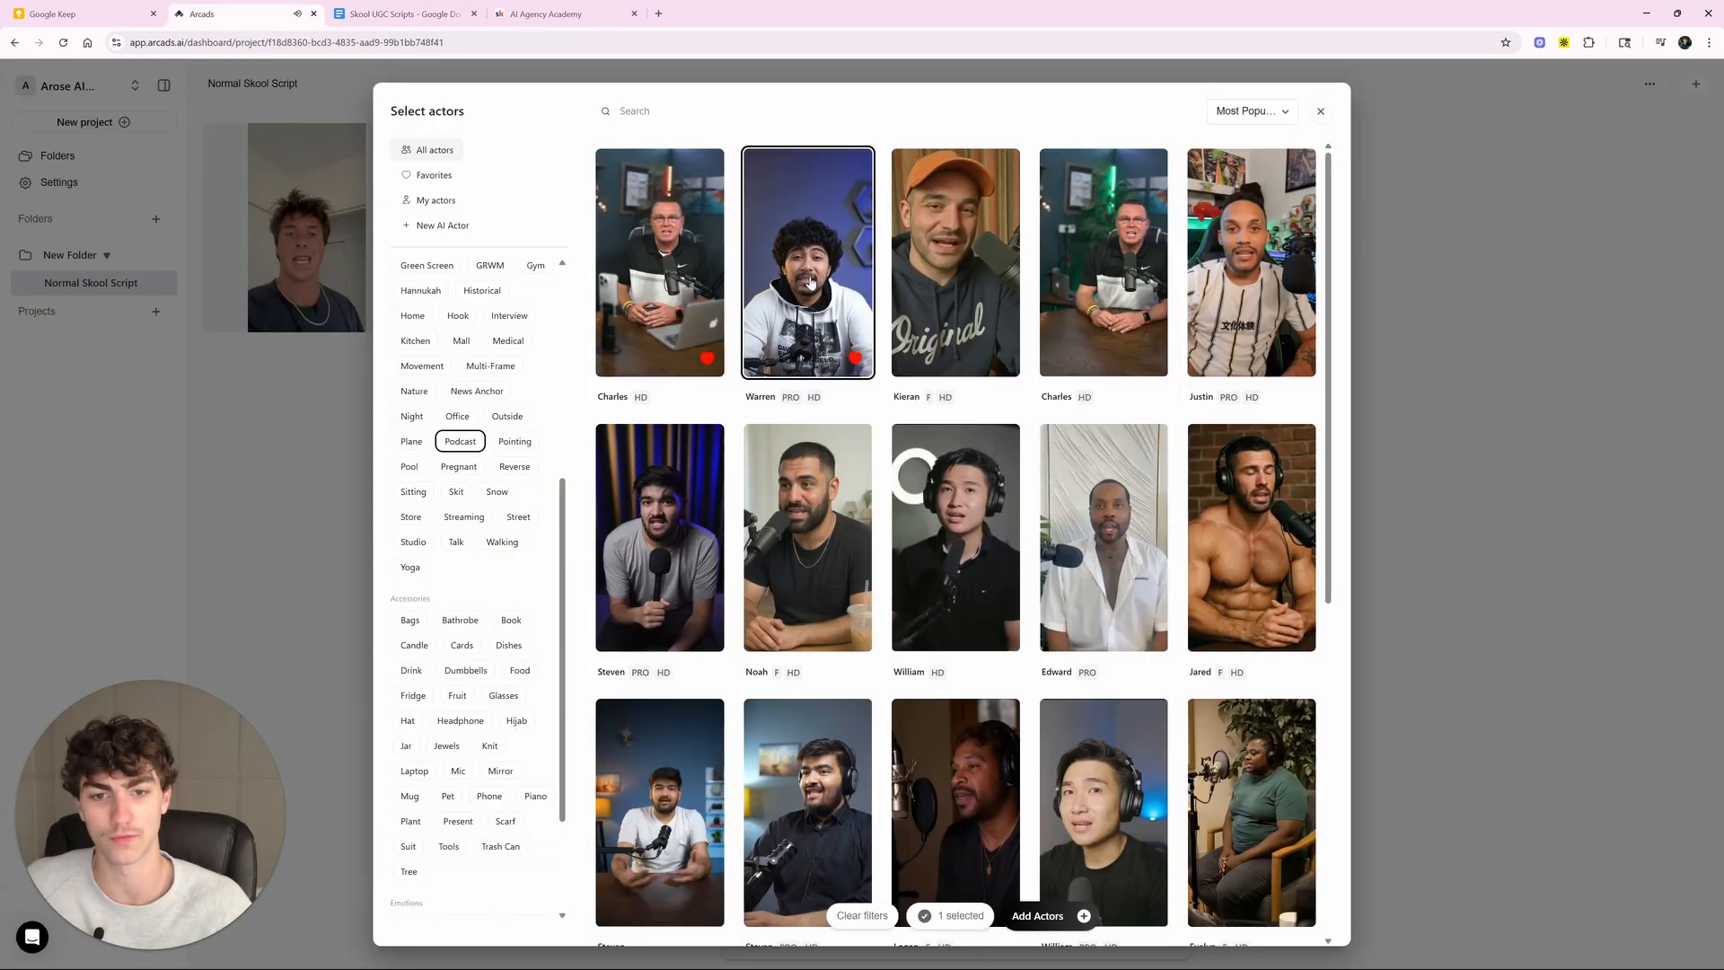
Step: Filter for the Interview situation instead, select two interview actors including the one outdoors in a light T-shirt and black shorts, and add all three actors
click(509, 316)
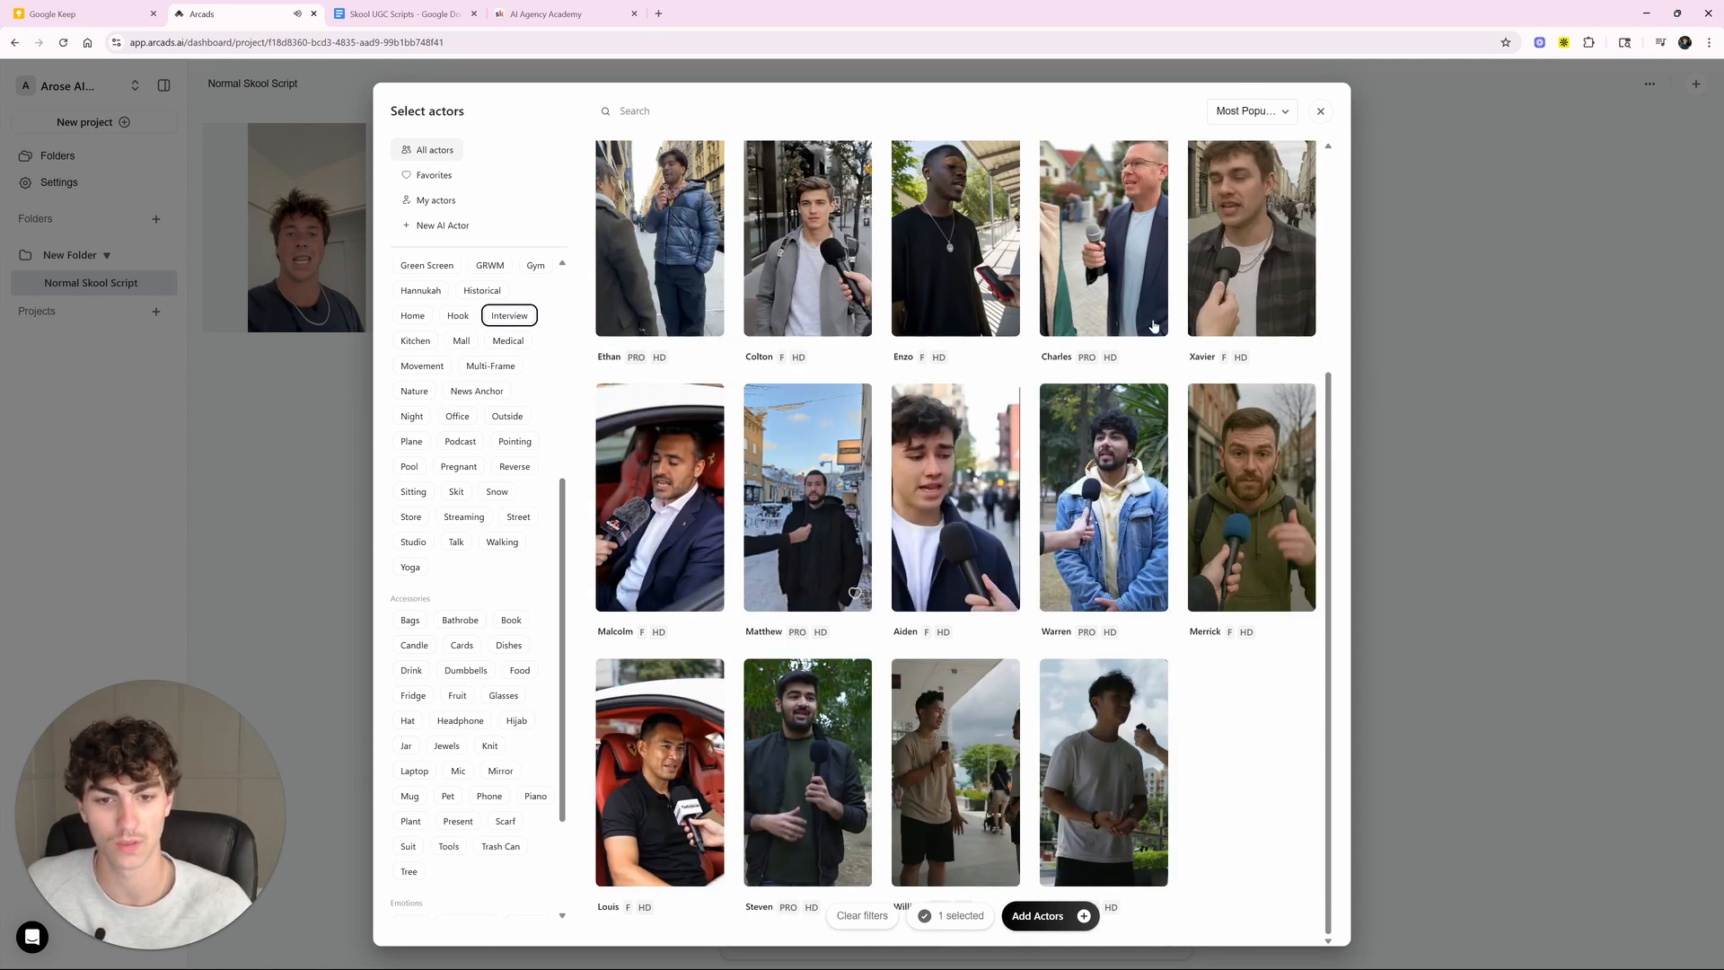
click(1110, 774)
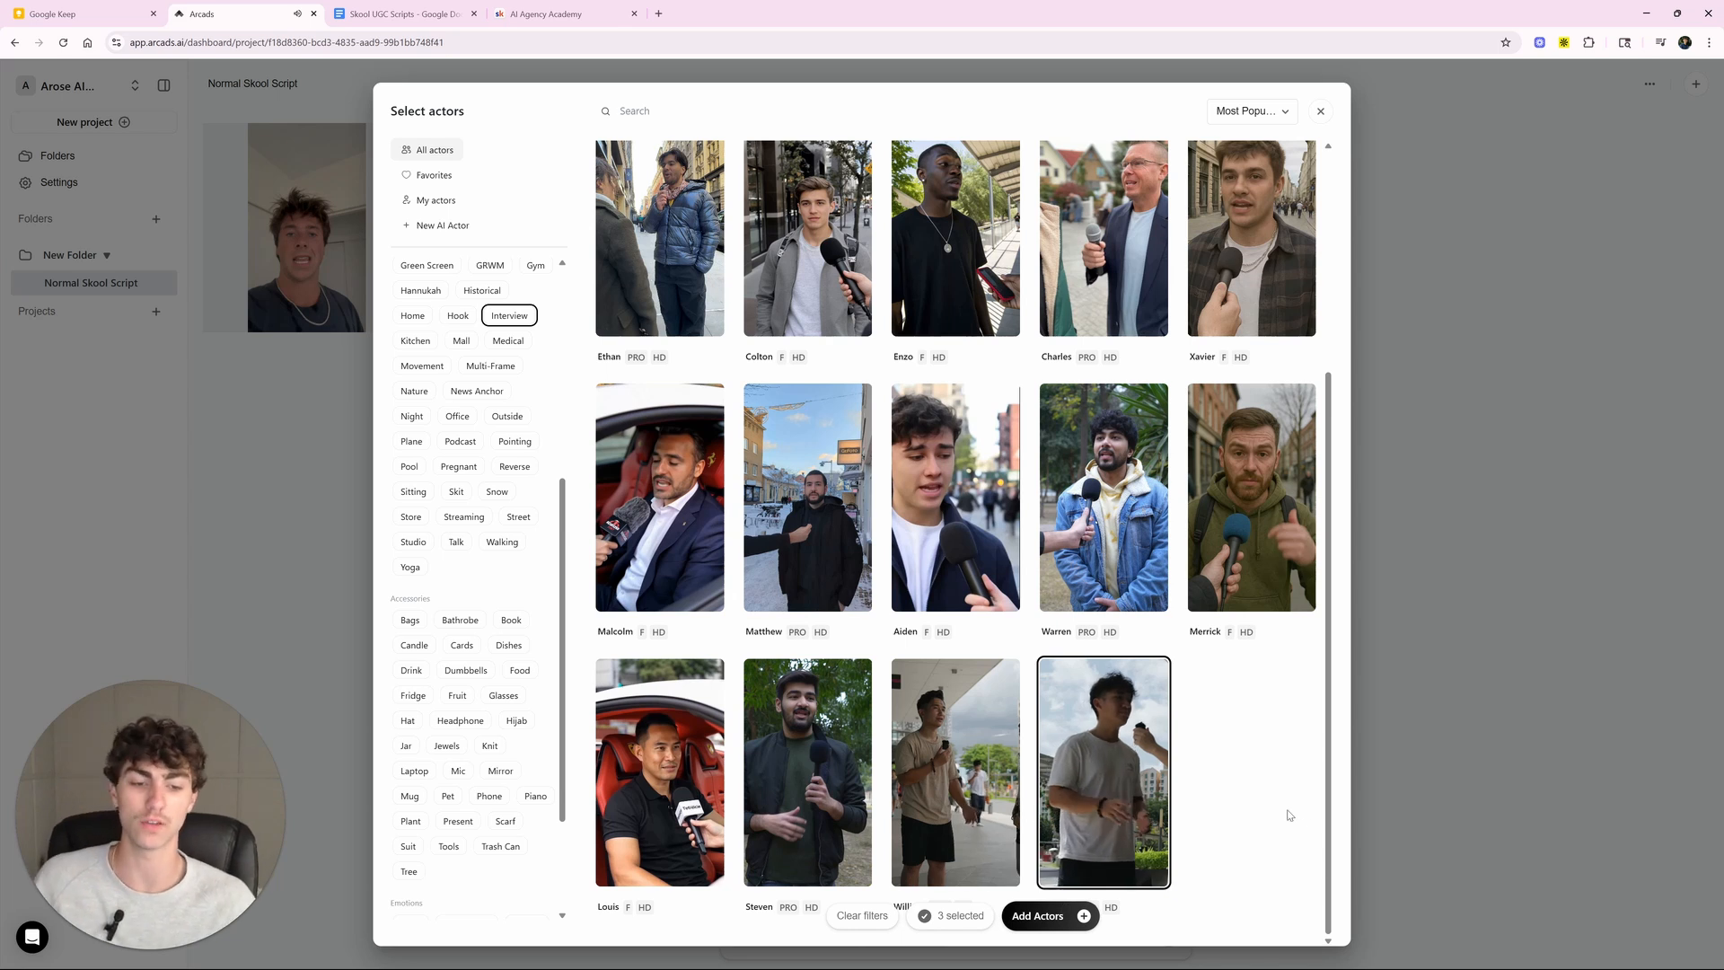
click(1068, 917)
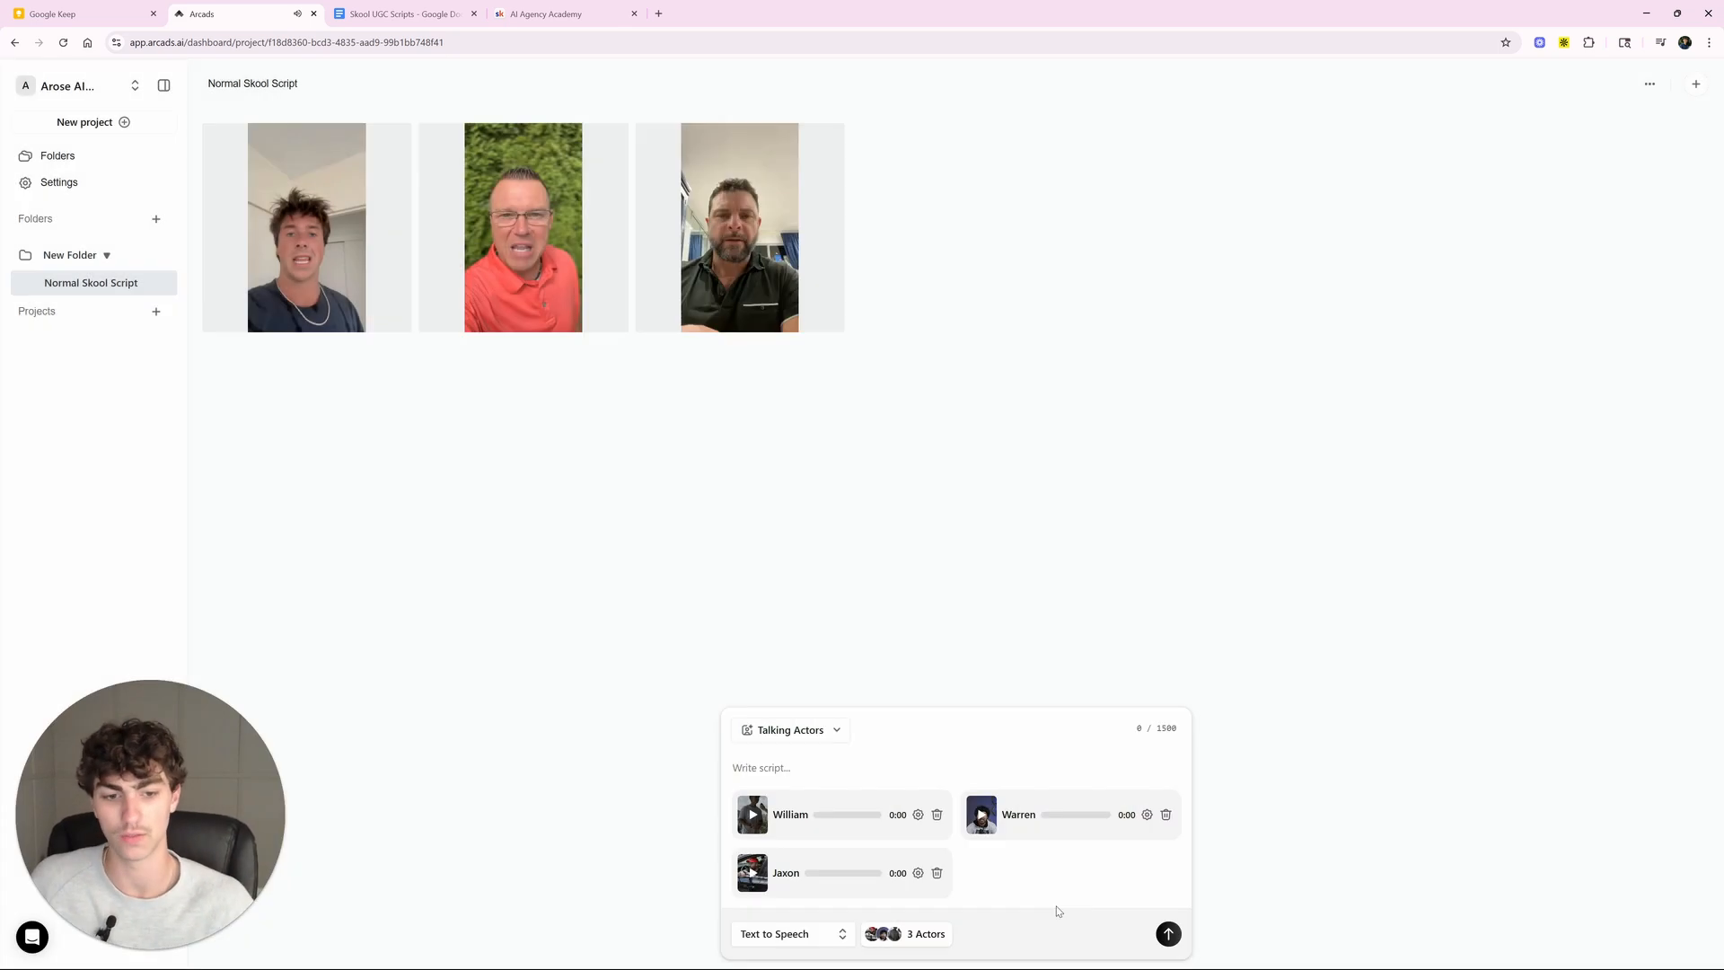
Step: Copy the full Interview script from the Skool UGC Scripts document into the Arcads script, leaving no empty line at its end
click(361, 11)
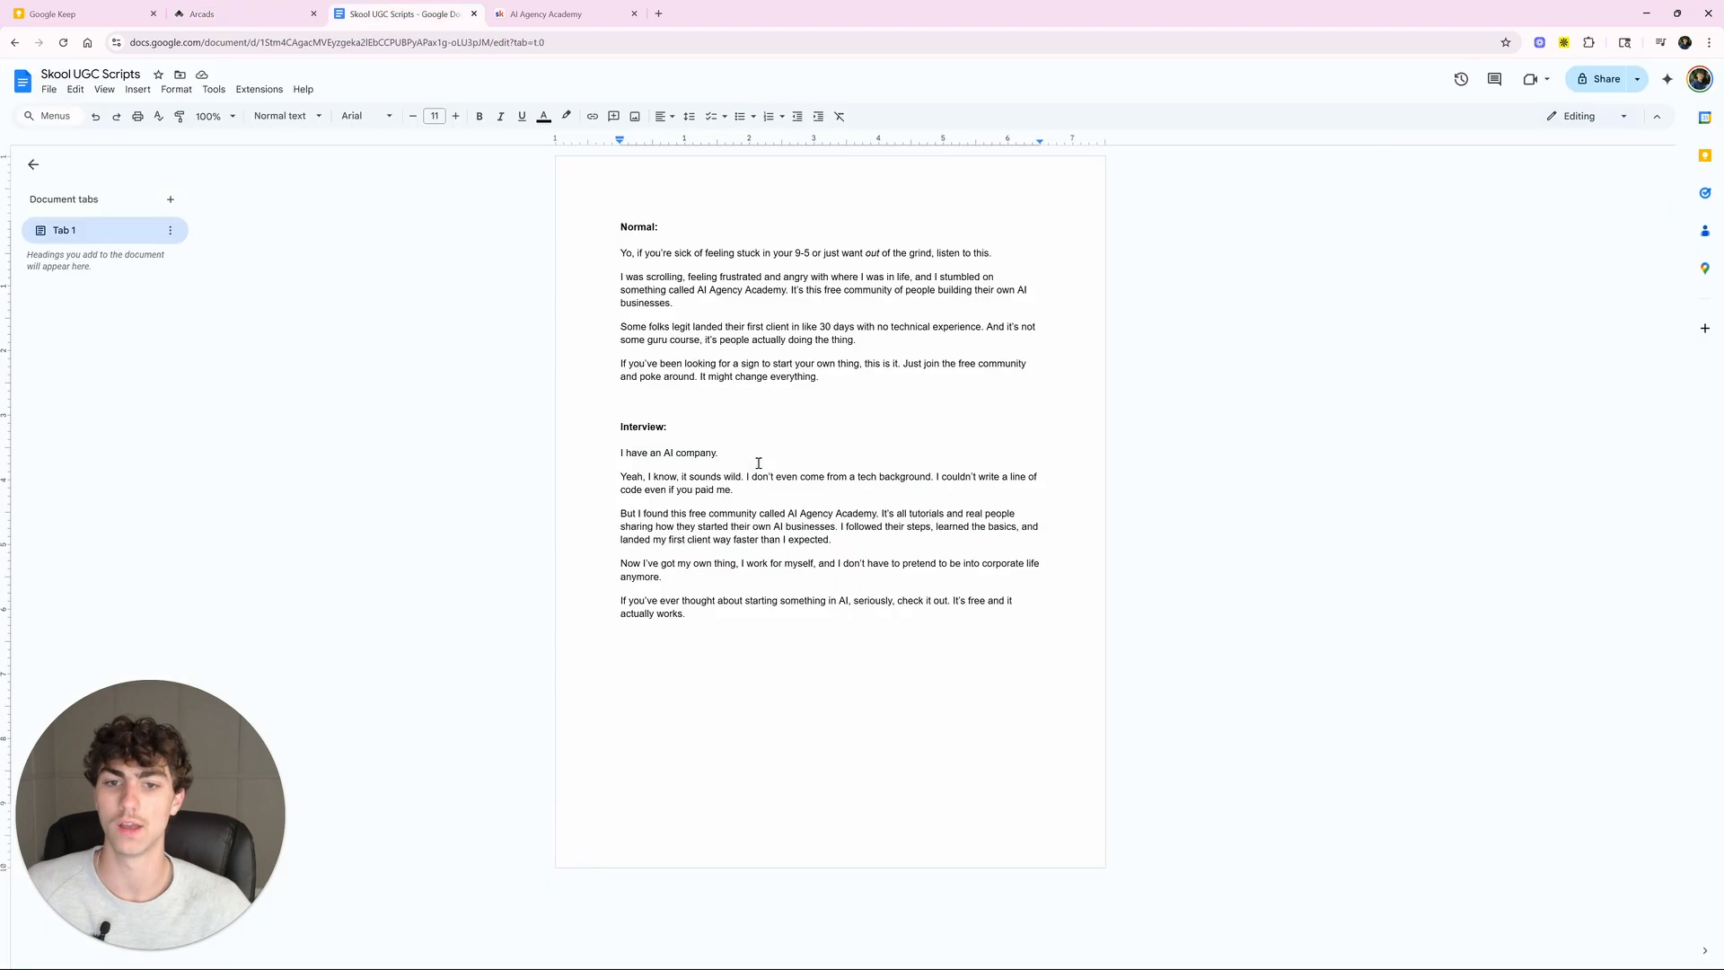
drag(620, 452, 795, 623)
key(ctrl+c)
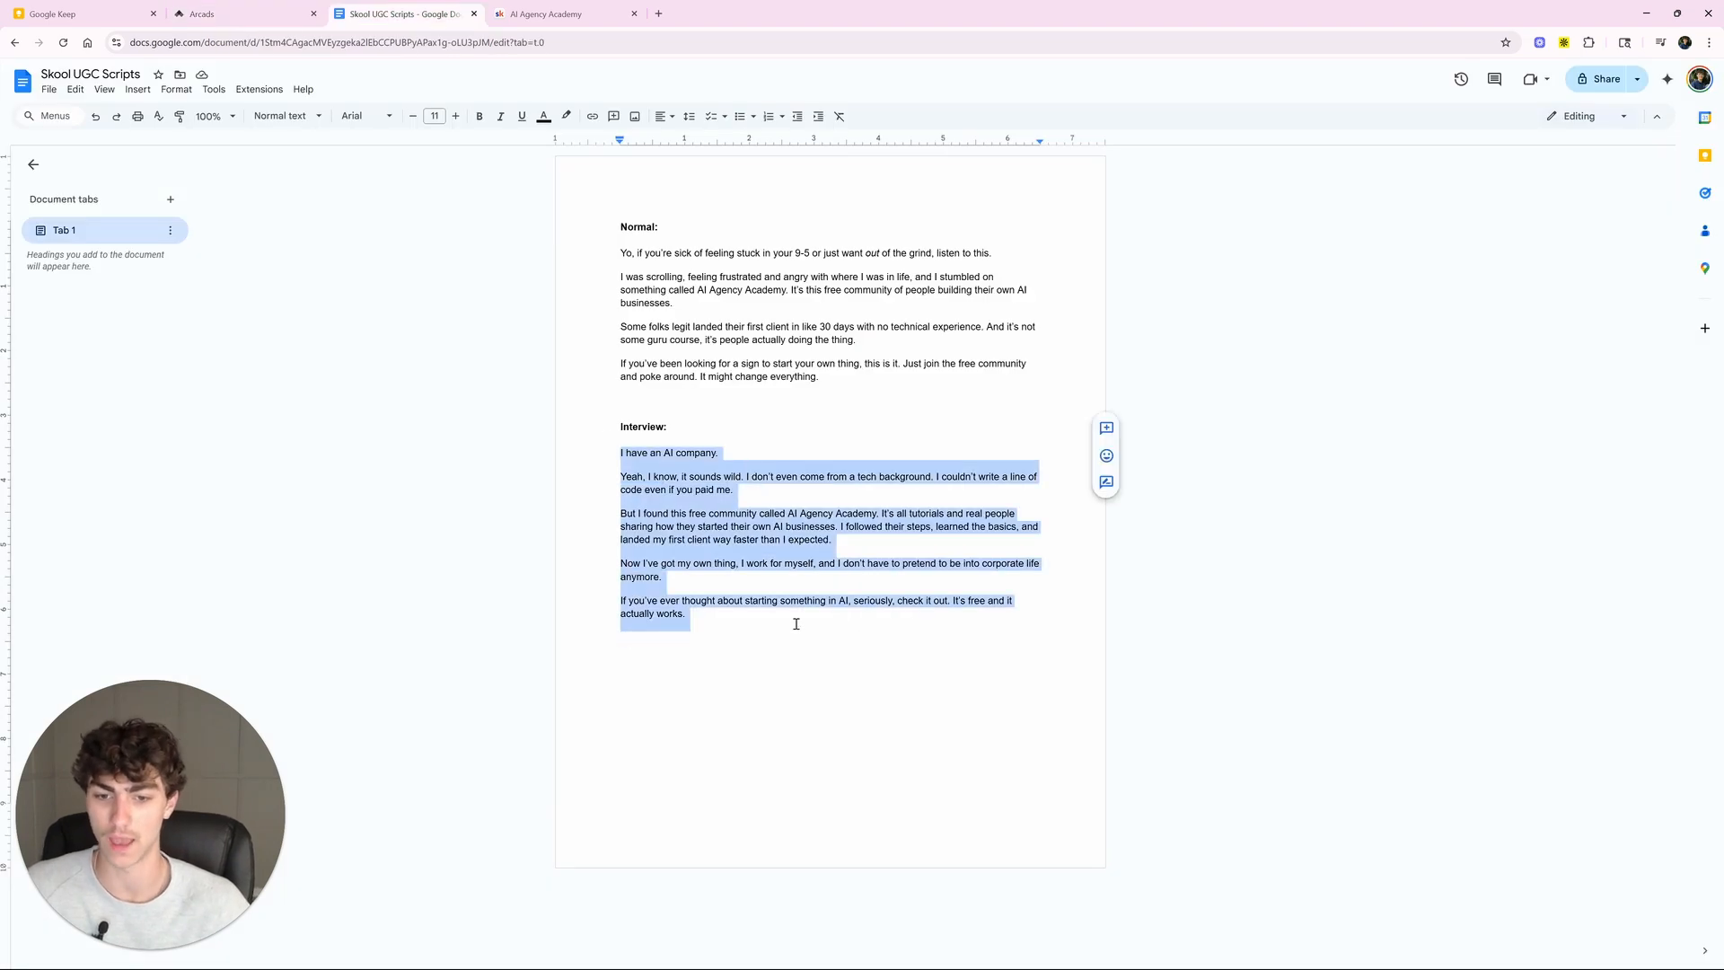
click(261, 14)
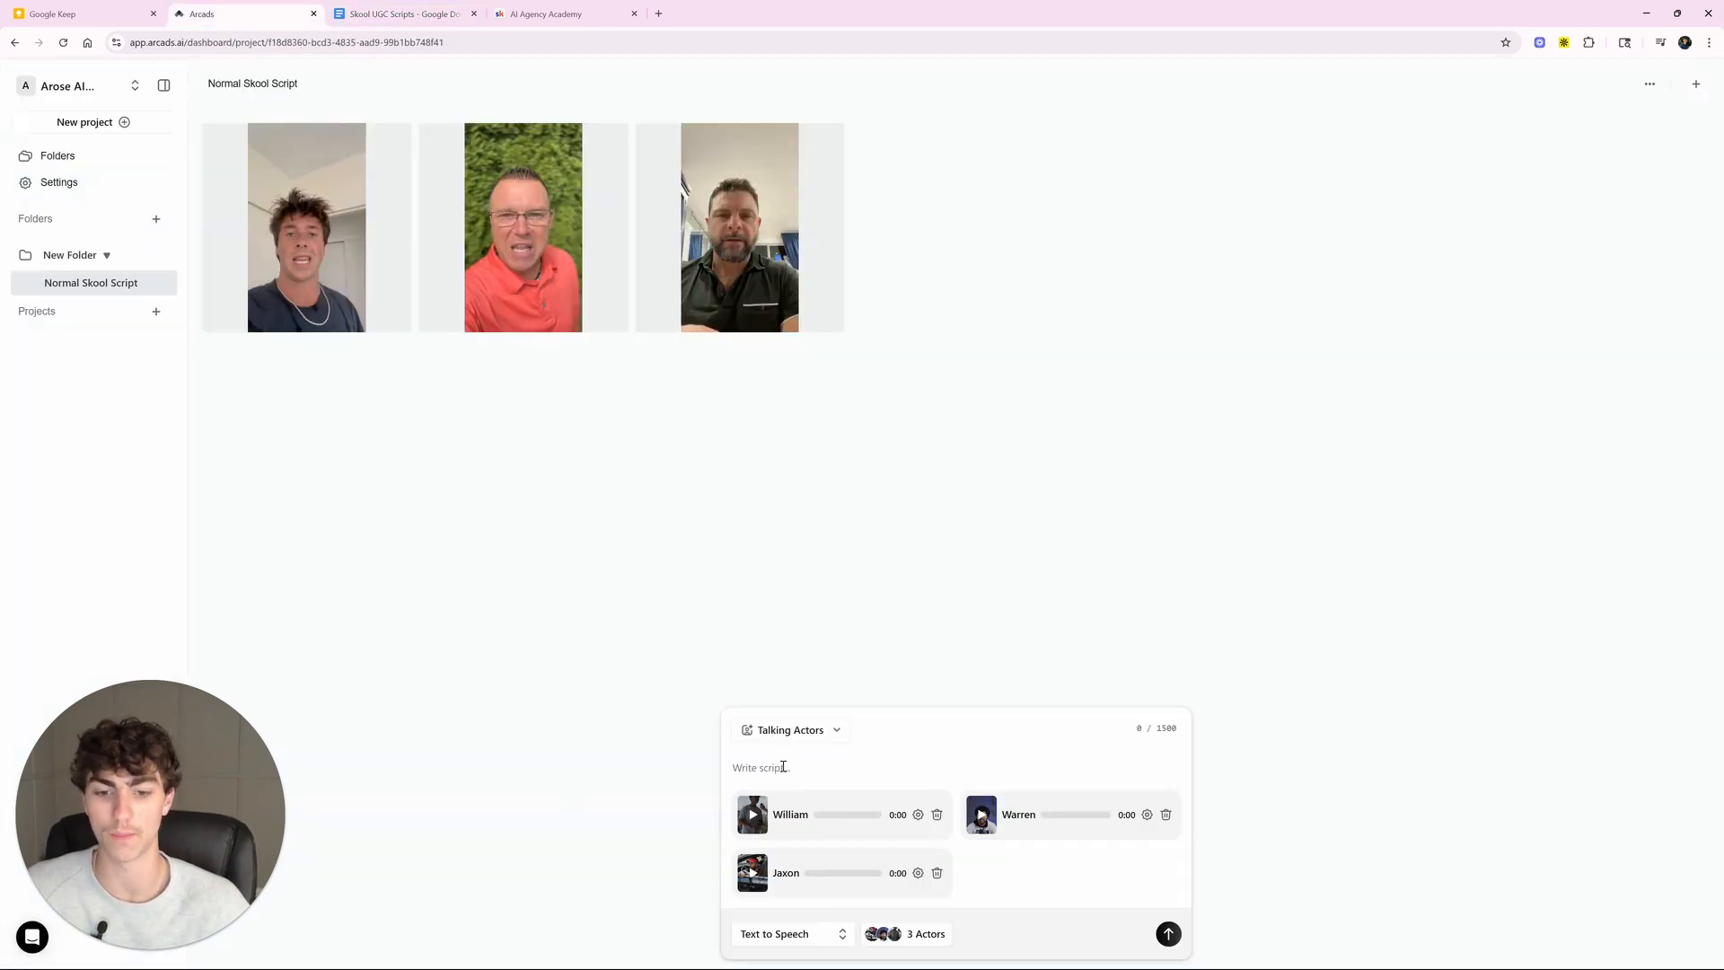
click(782, 766)
key(ctrl+v)
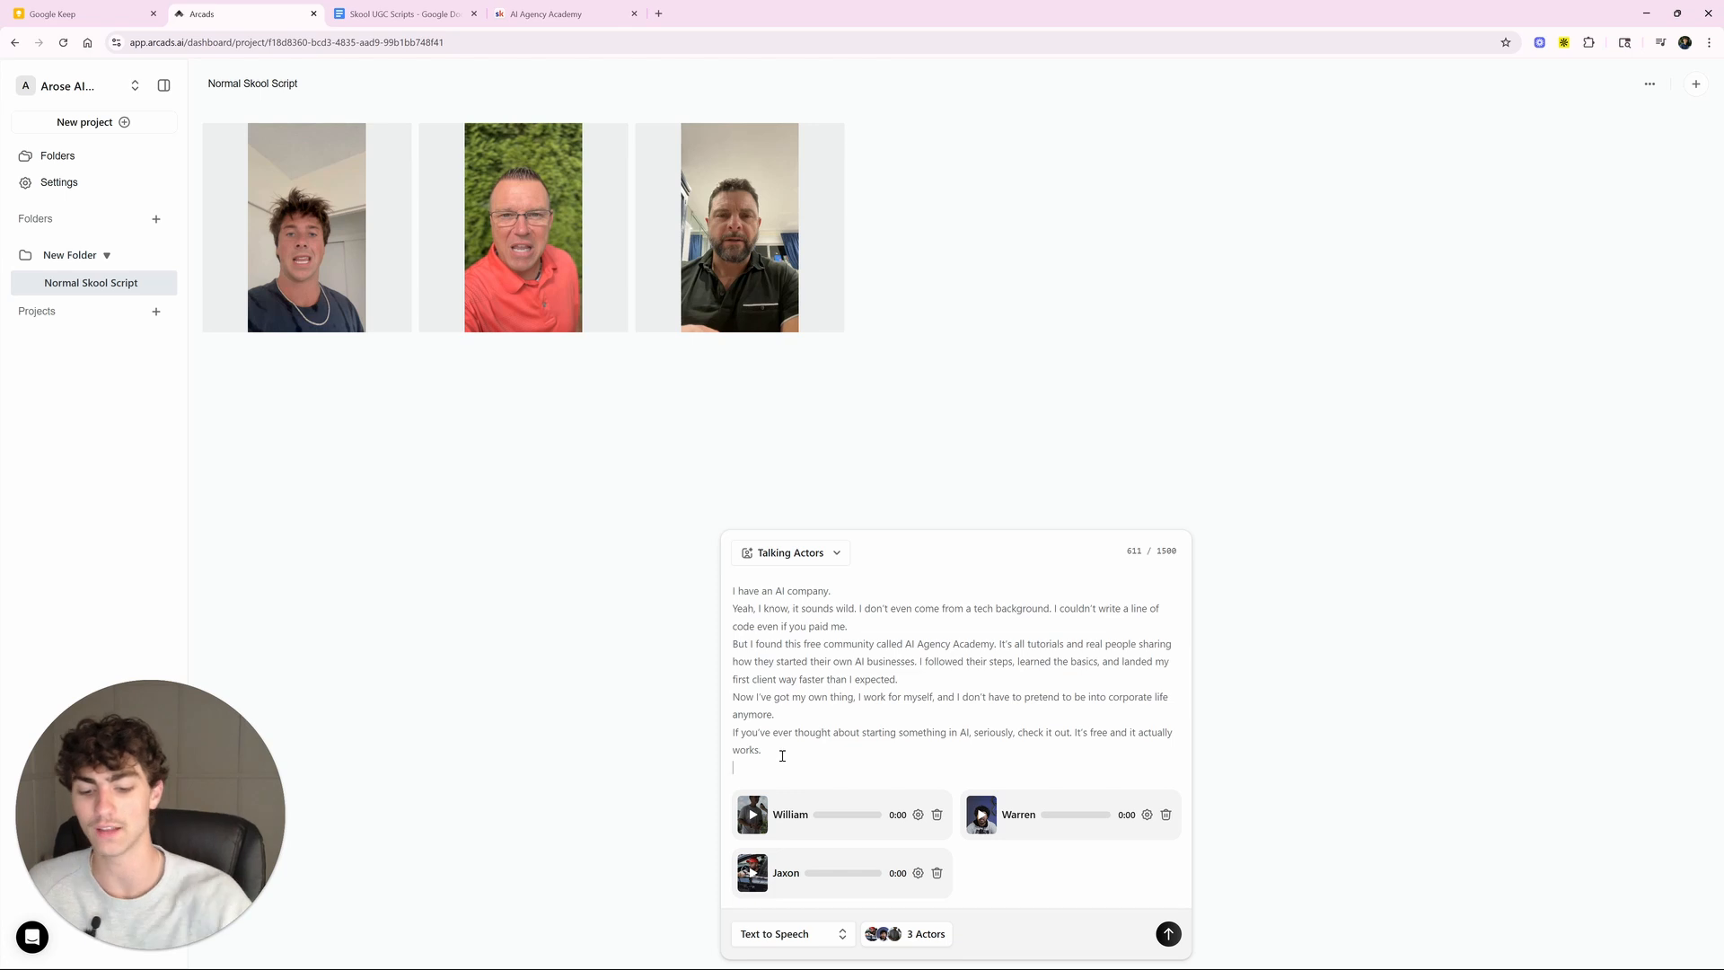
key(BackSpace)
Step: Open the audio settings of the first listed actor and read the explanation of the Stability setting
click(918, 816)
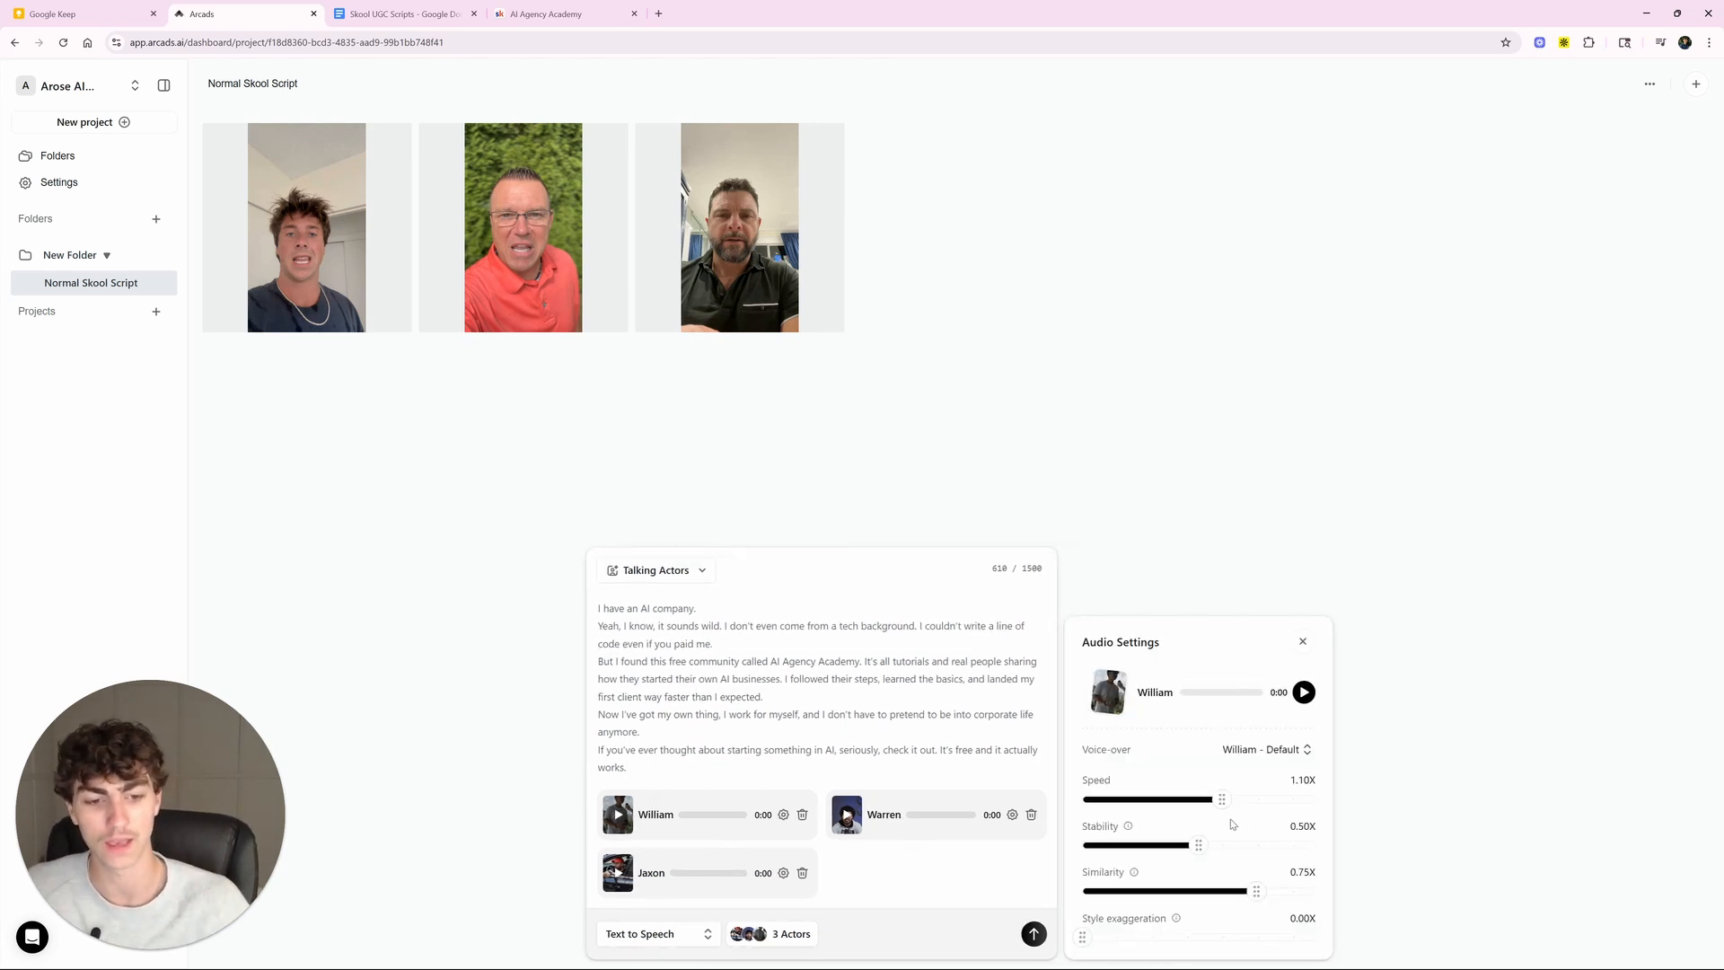
right_click(788, 662)
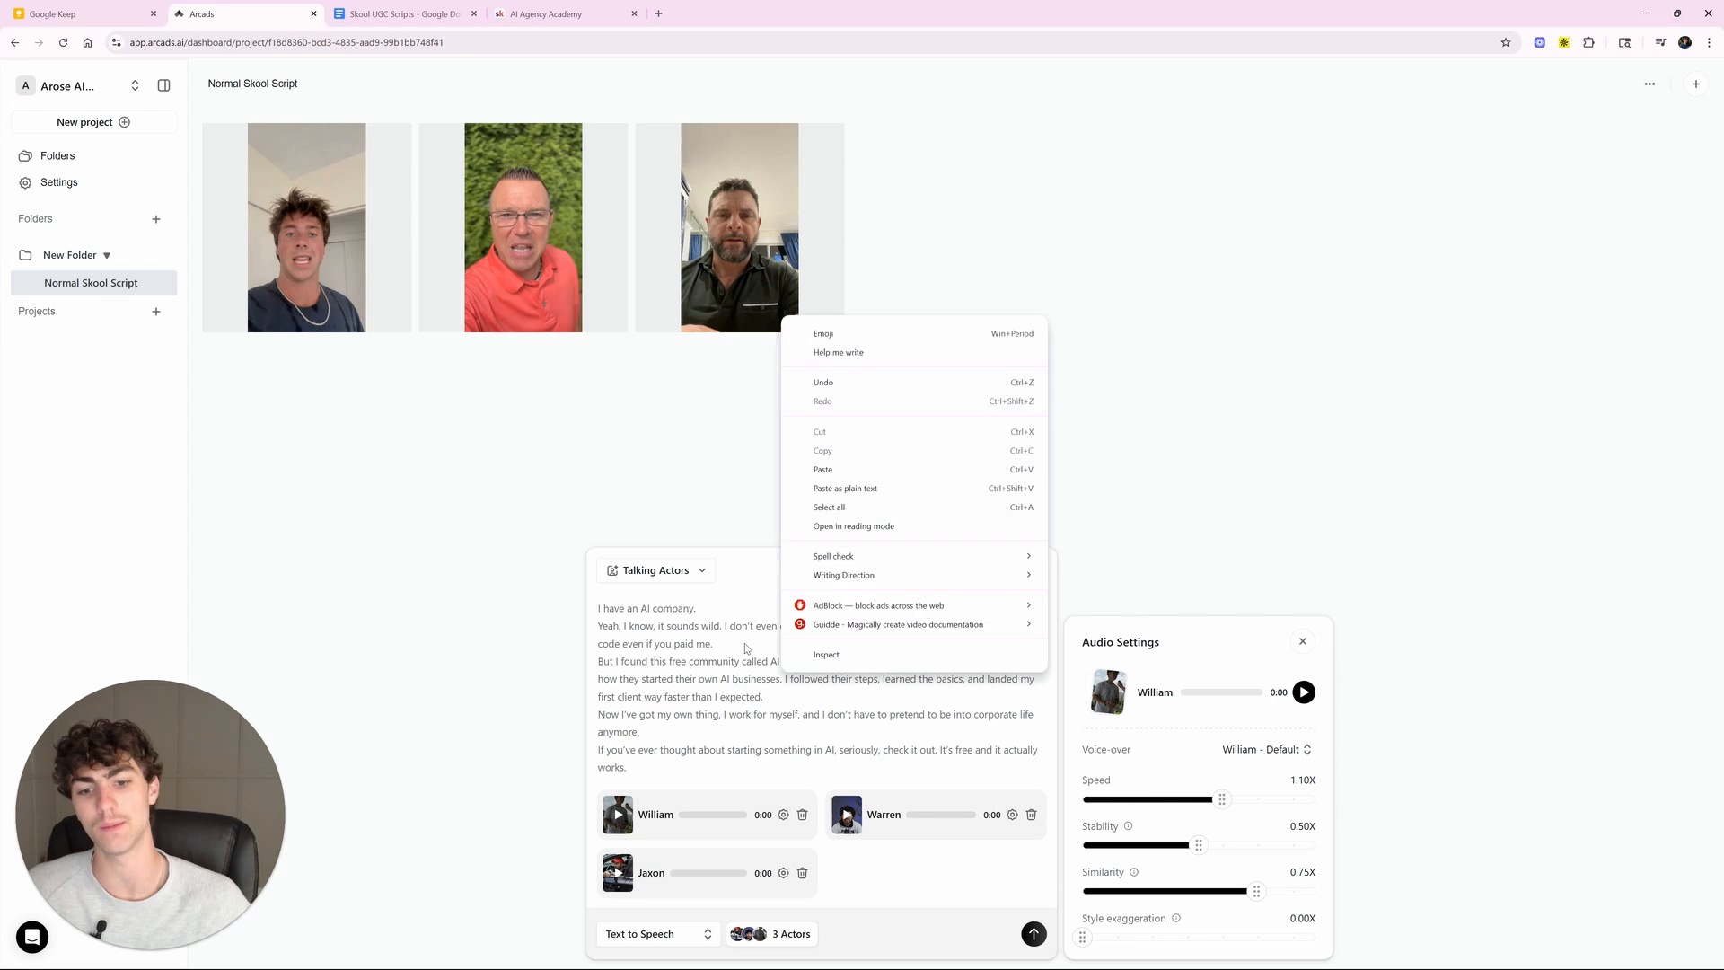
click(745, 643)
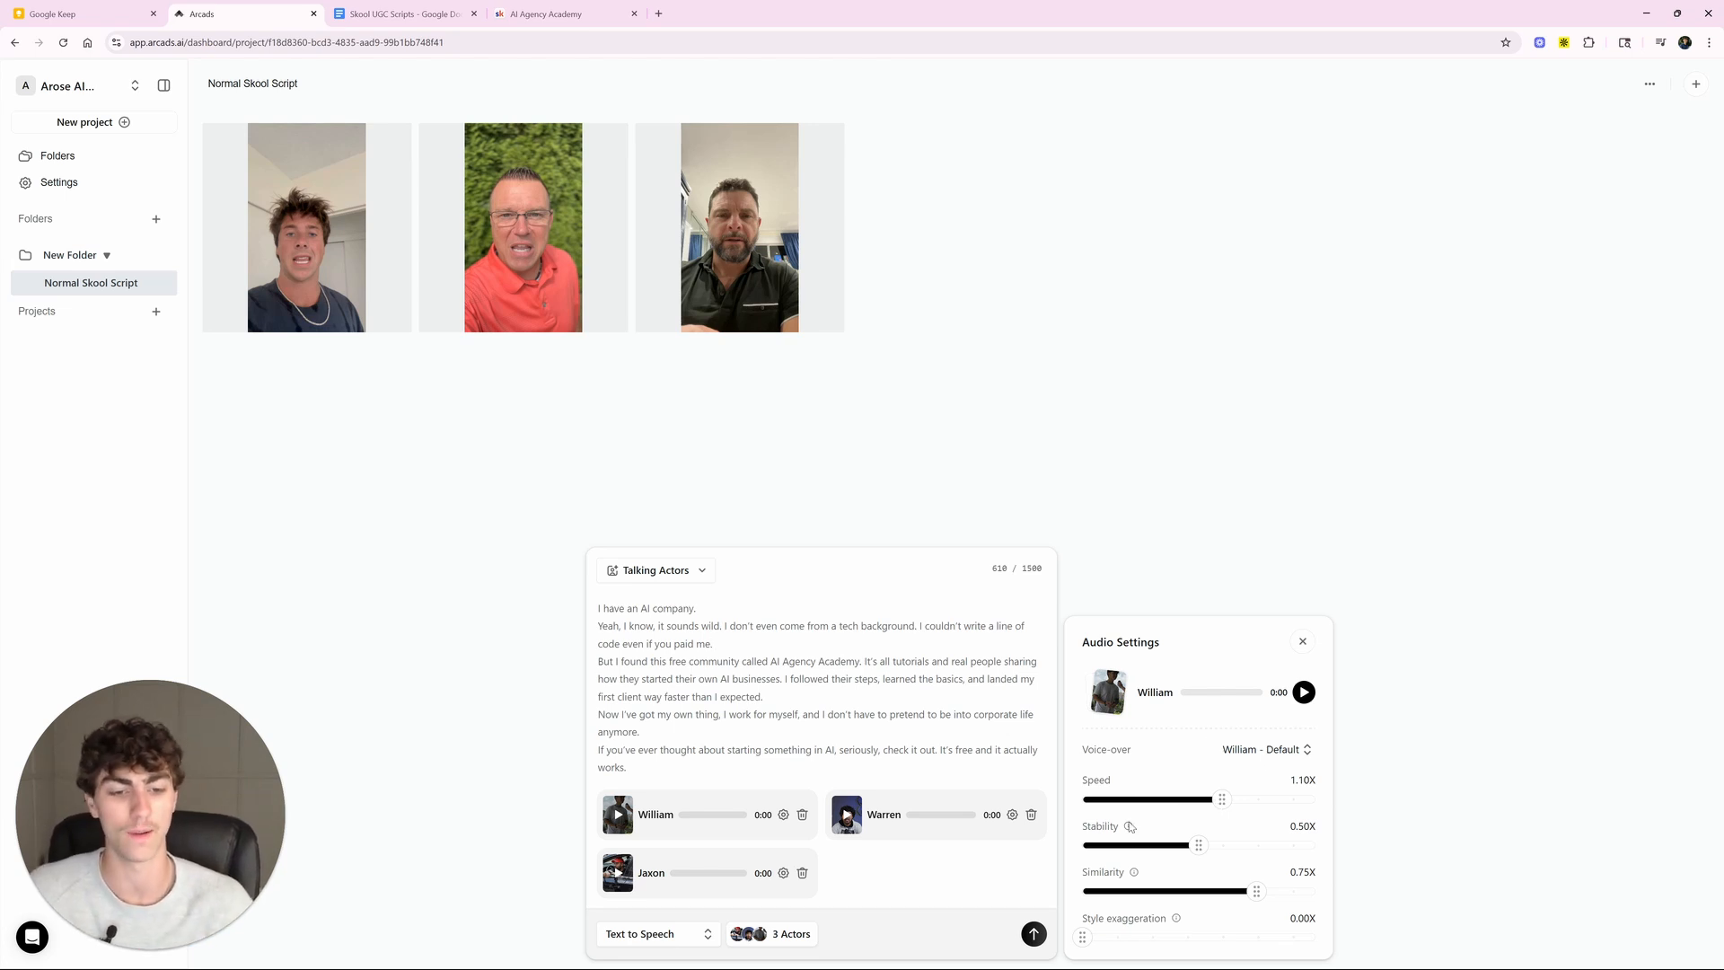
mouse_move(1130, 827)
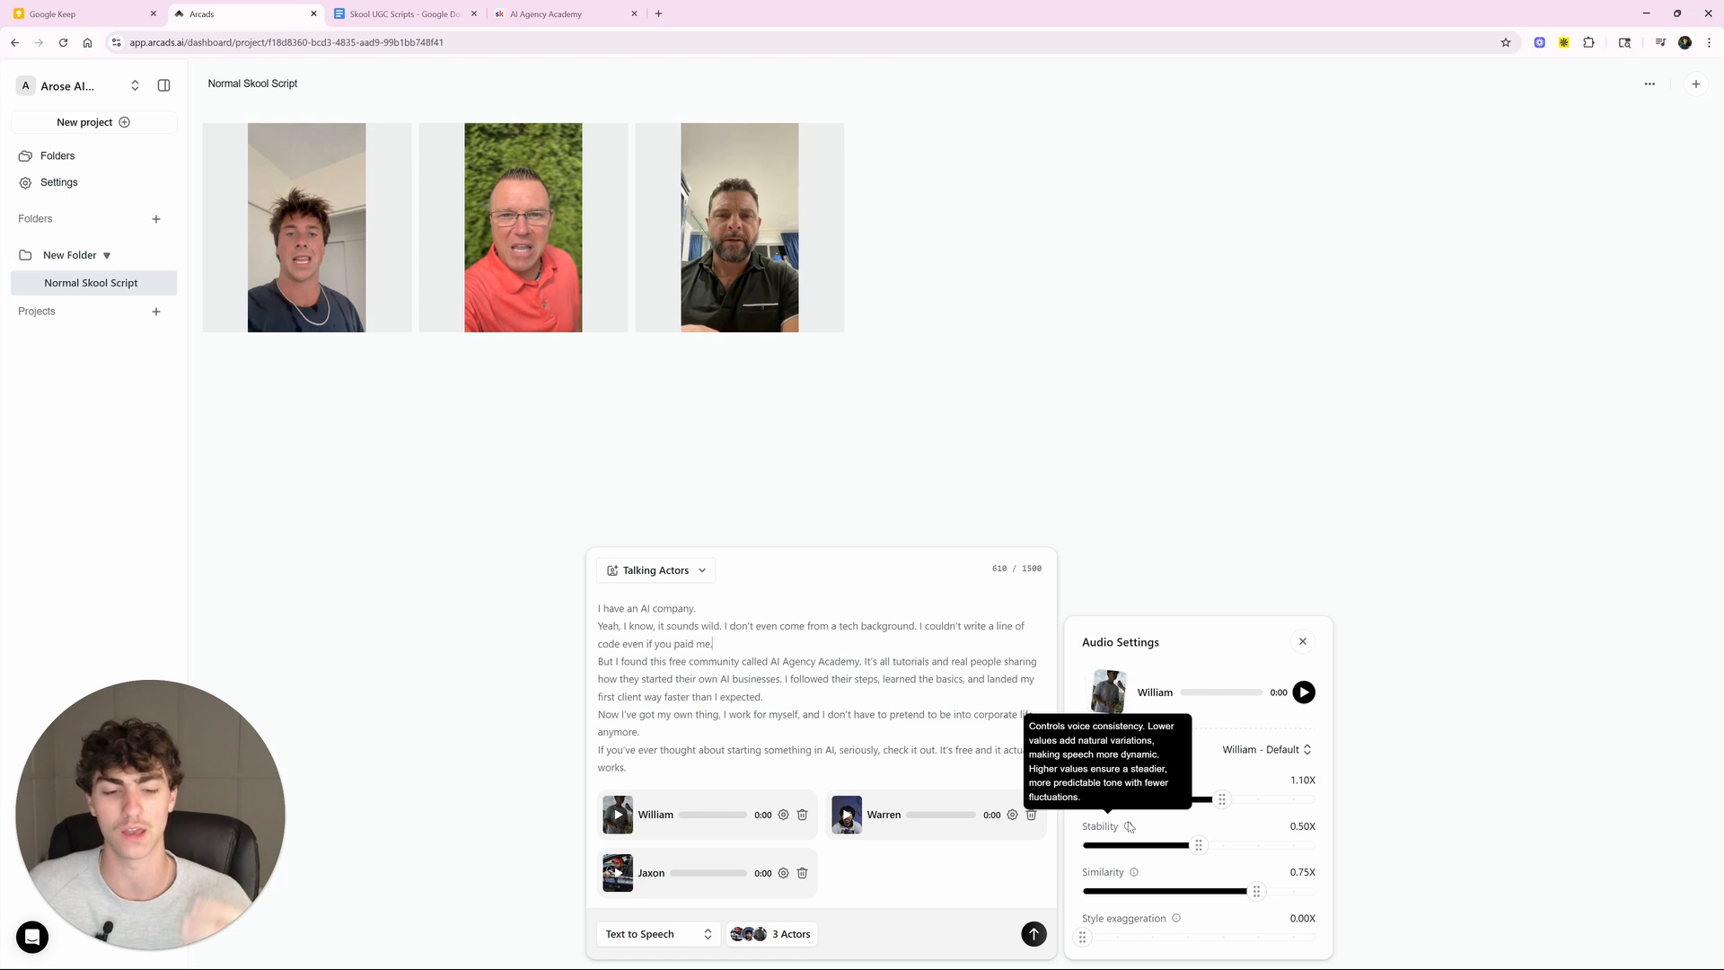
Step: Read the explanations of the Similarity and Style exaggeration voice settings
mouse_move(1135, 872)
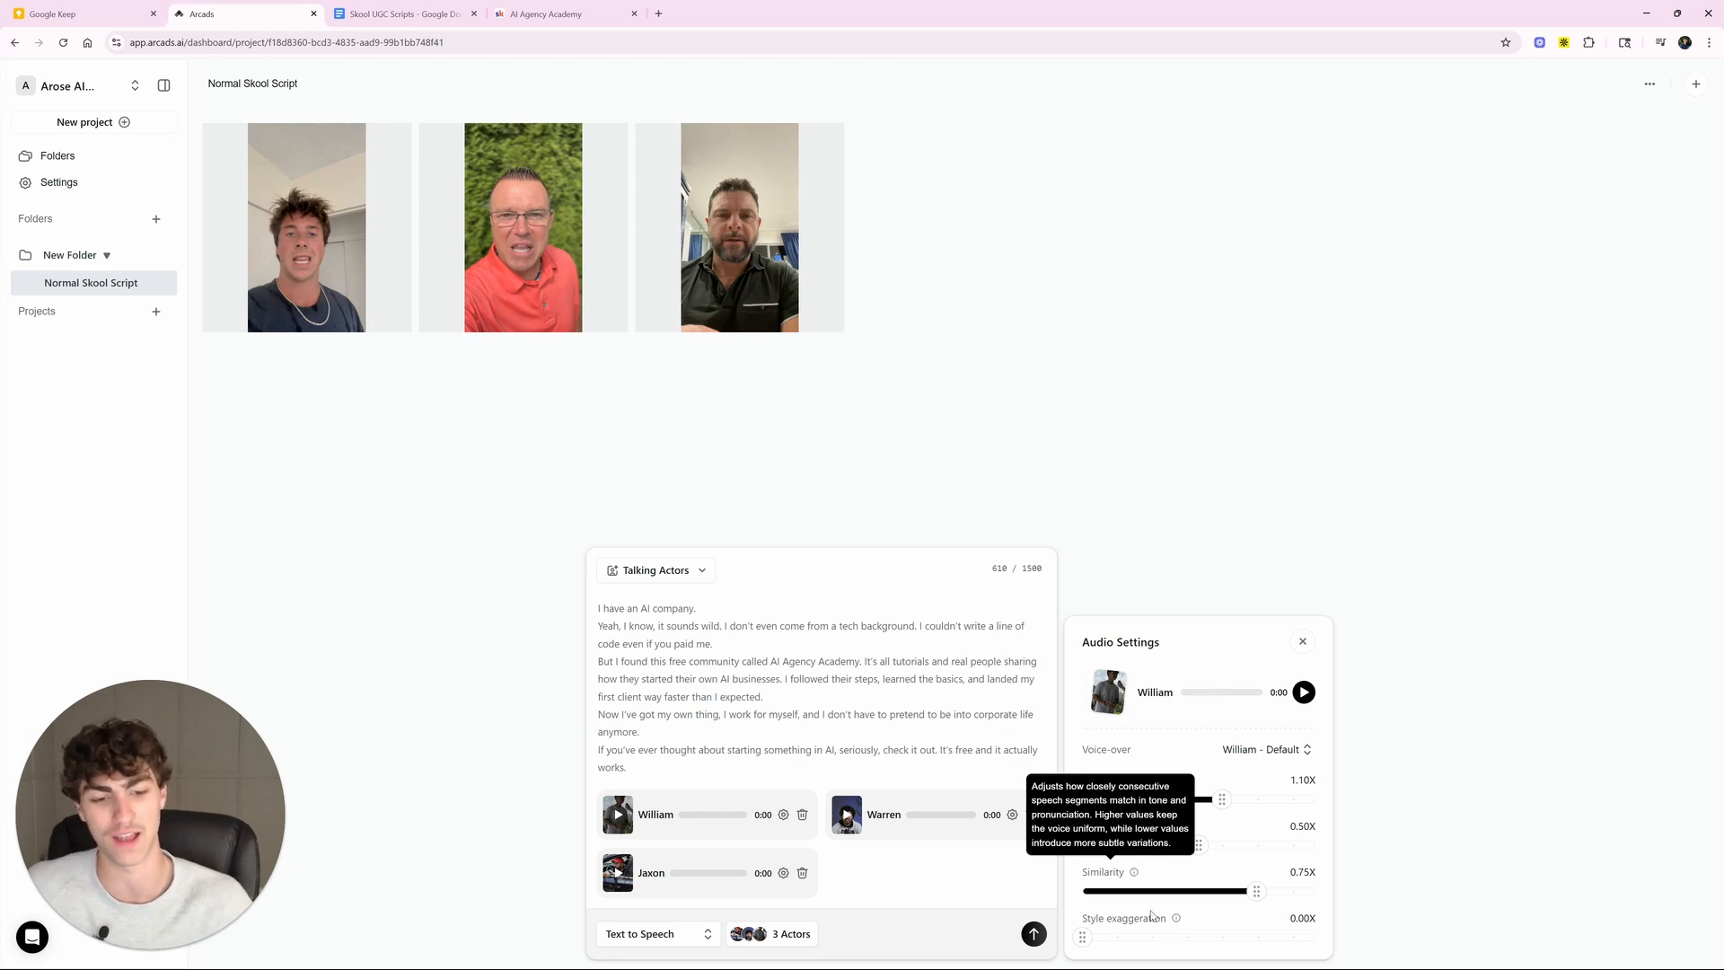
mouse_move(1180, 919)
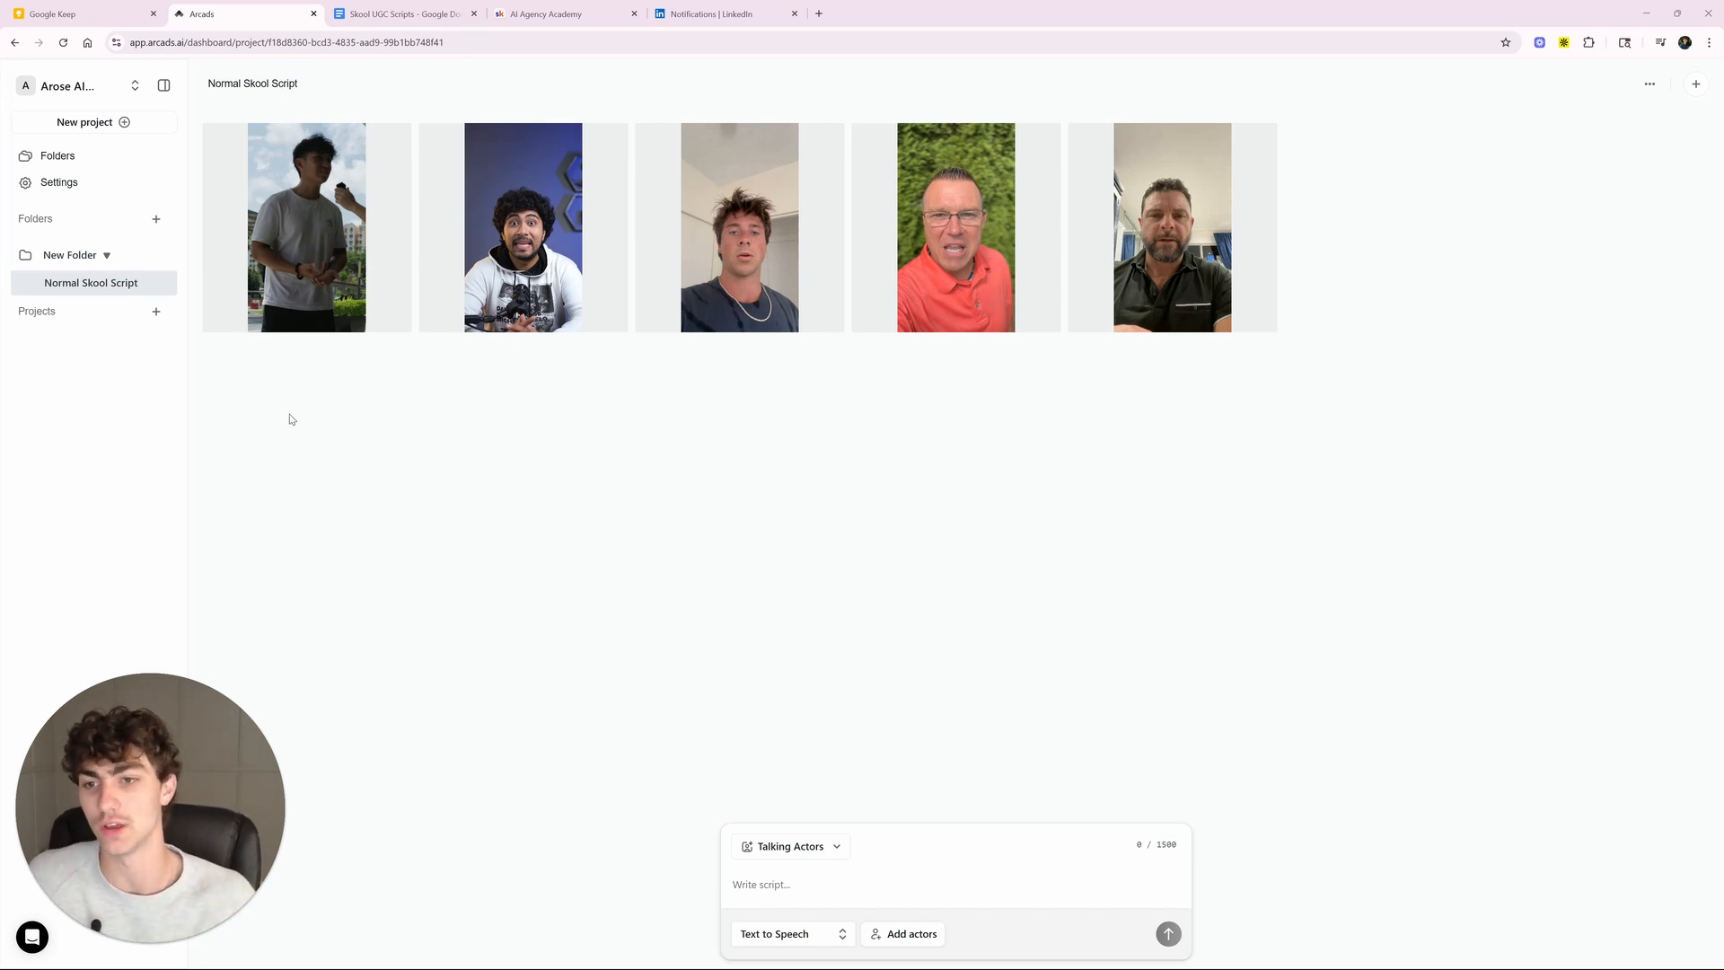
Step: Play the generated interview video of the outdoor actor in the light T-shirt and close its preview
click(313, 234)
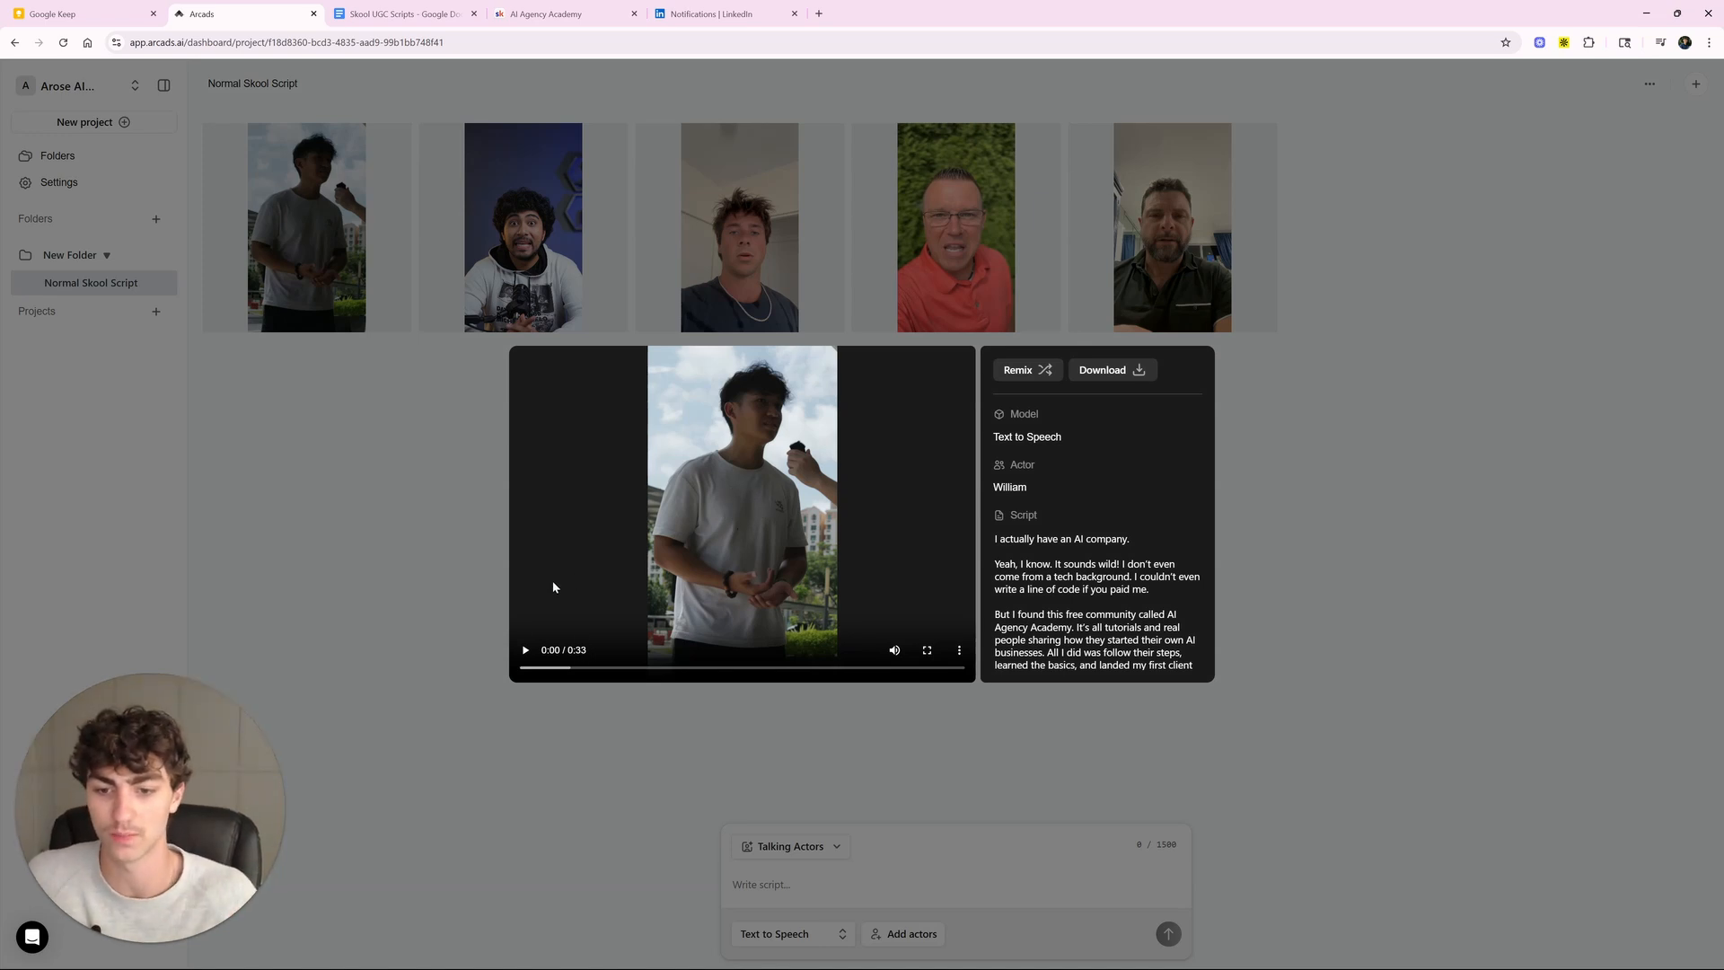
click(528, 648)
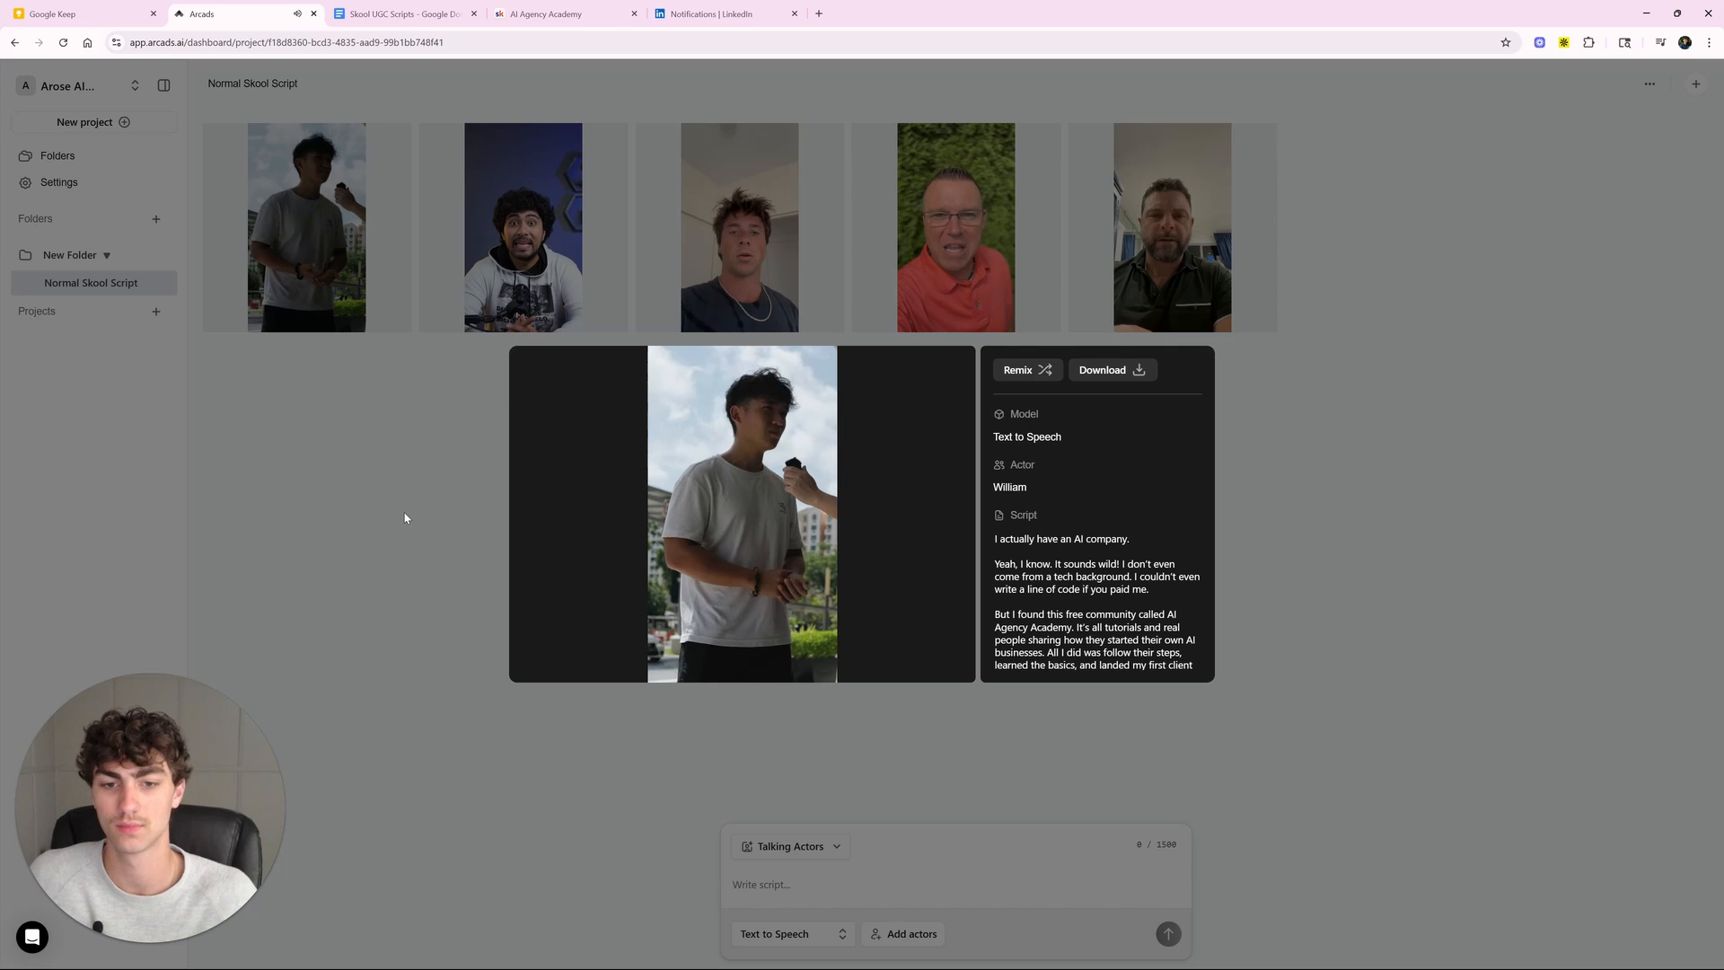
click(405, 518)
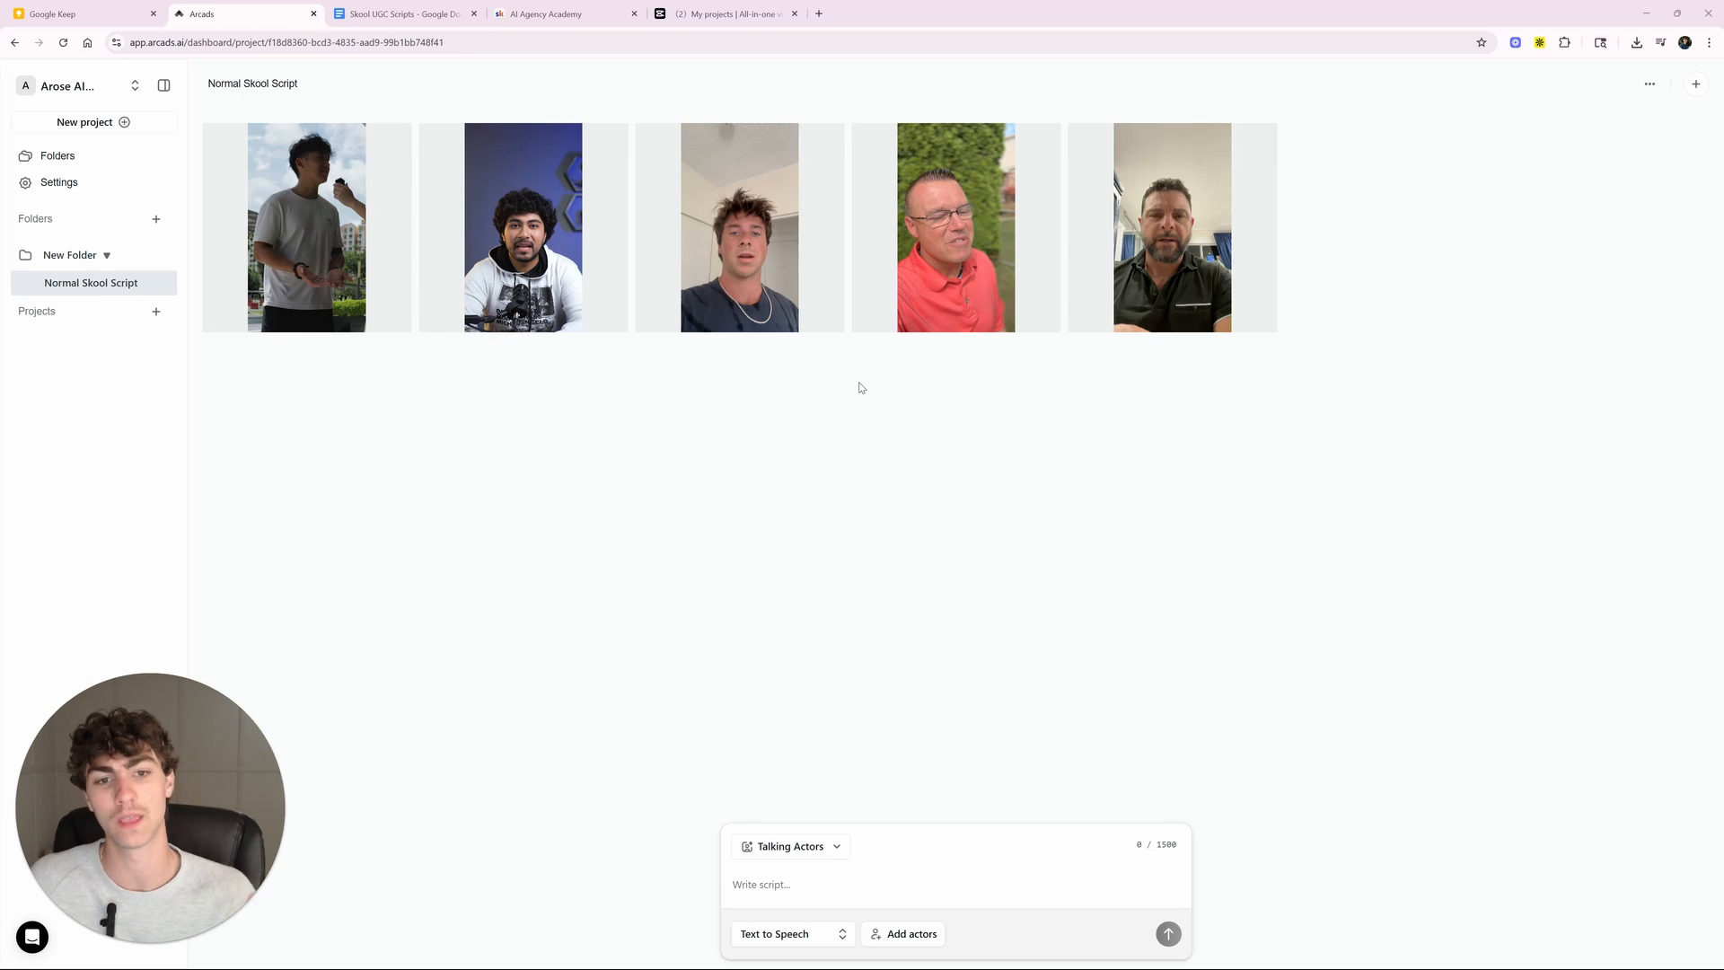
Step: Download the generated video of the actor in the red polo shirt
click(1050, 139)
click(1061, 168)
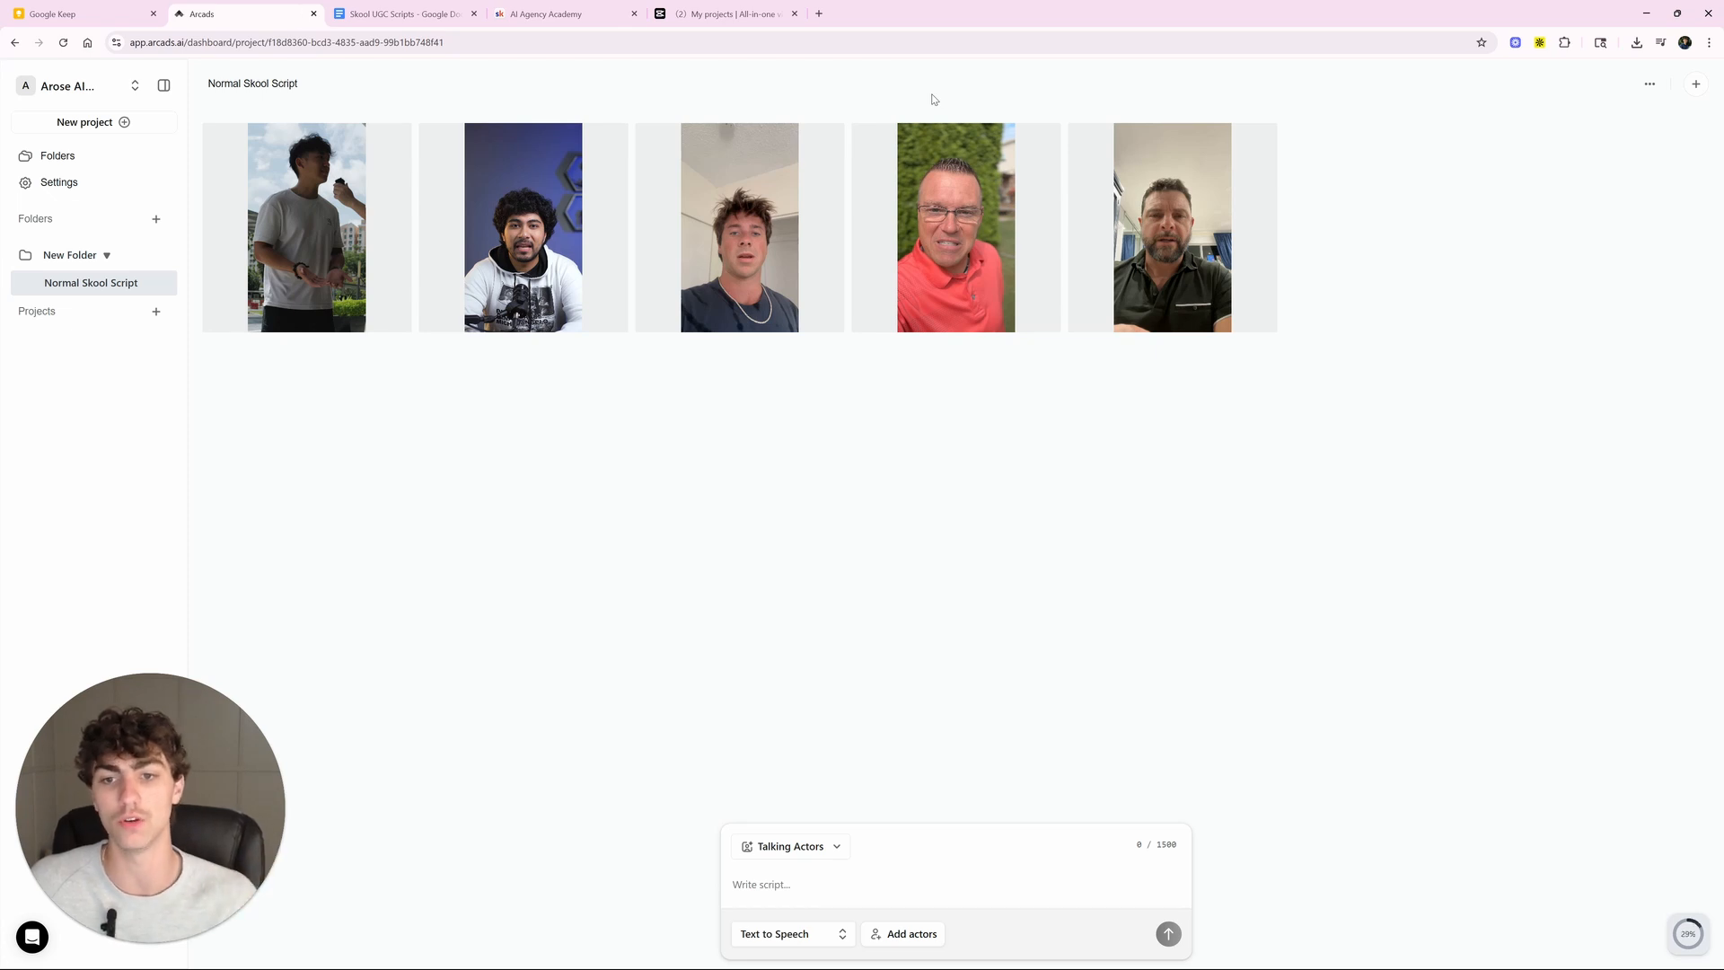
mouse_move(1248, 290)
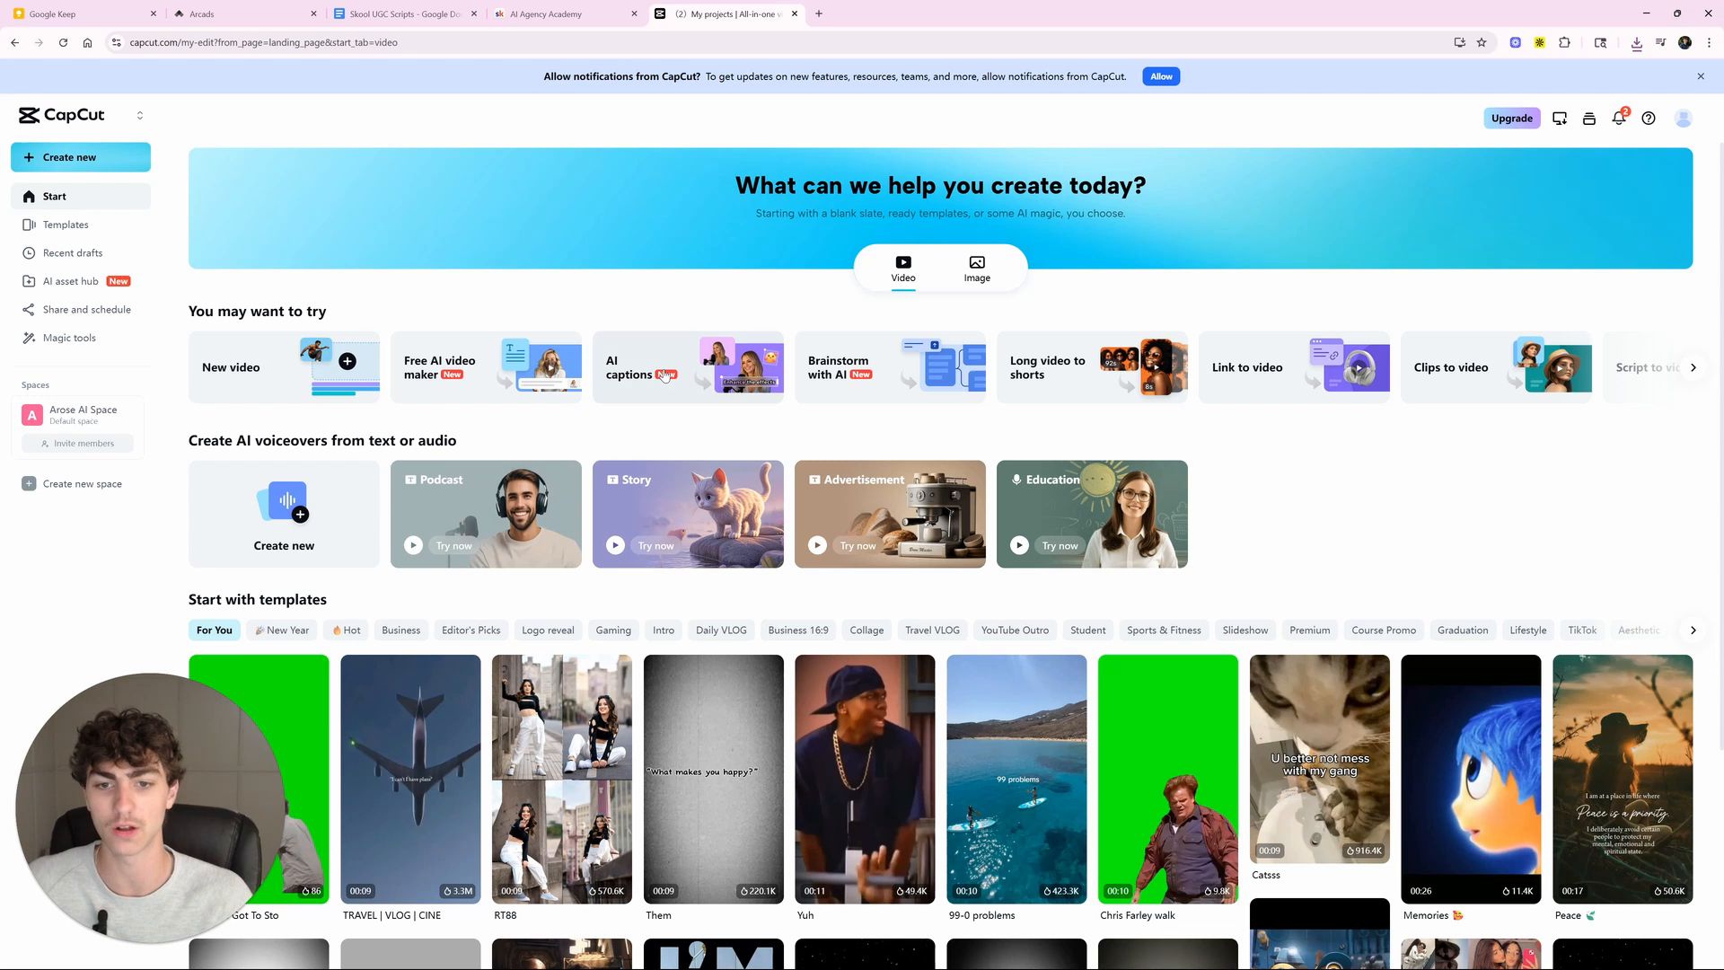
Step: Open CapCut's AI captions tool and upload the newly downloaded Normal Skool Script video to it
click(664, 375)
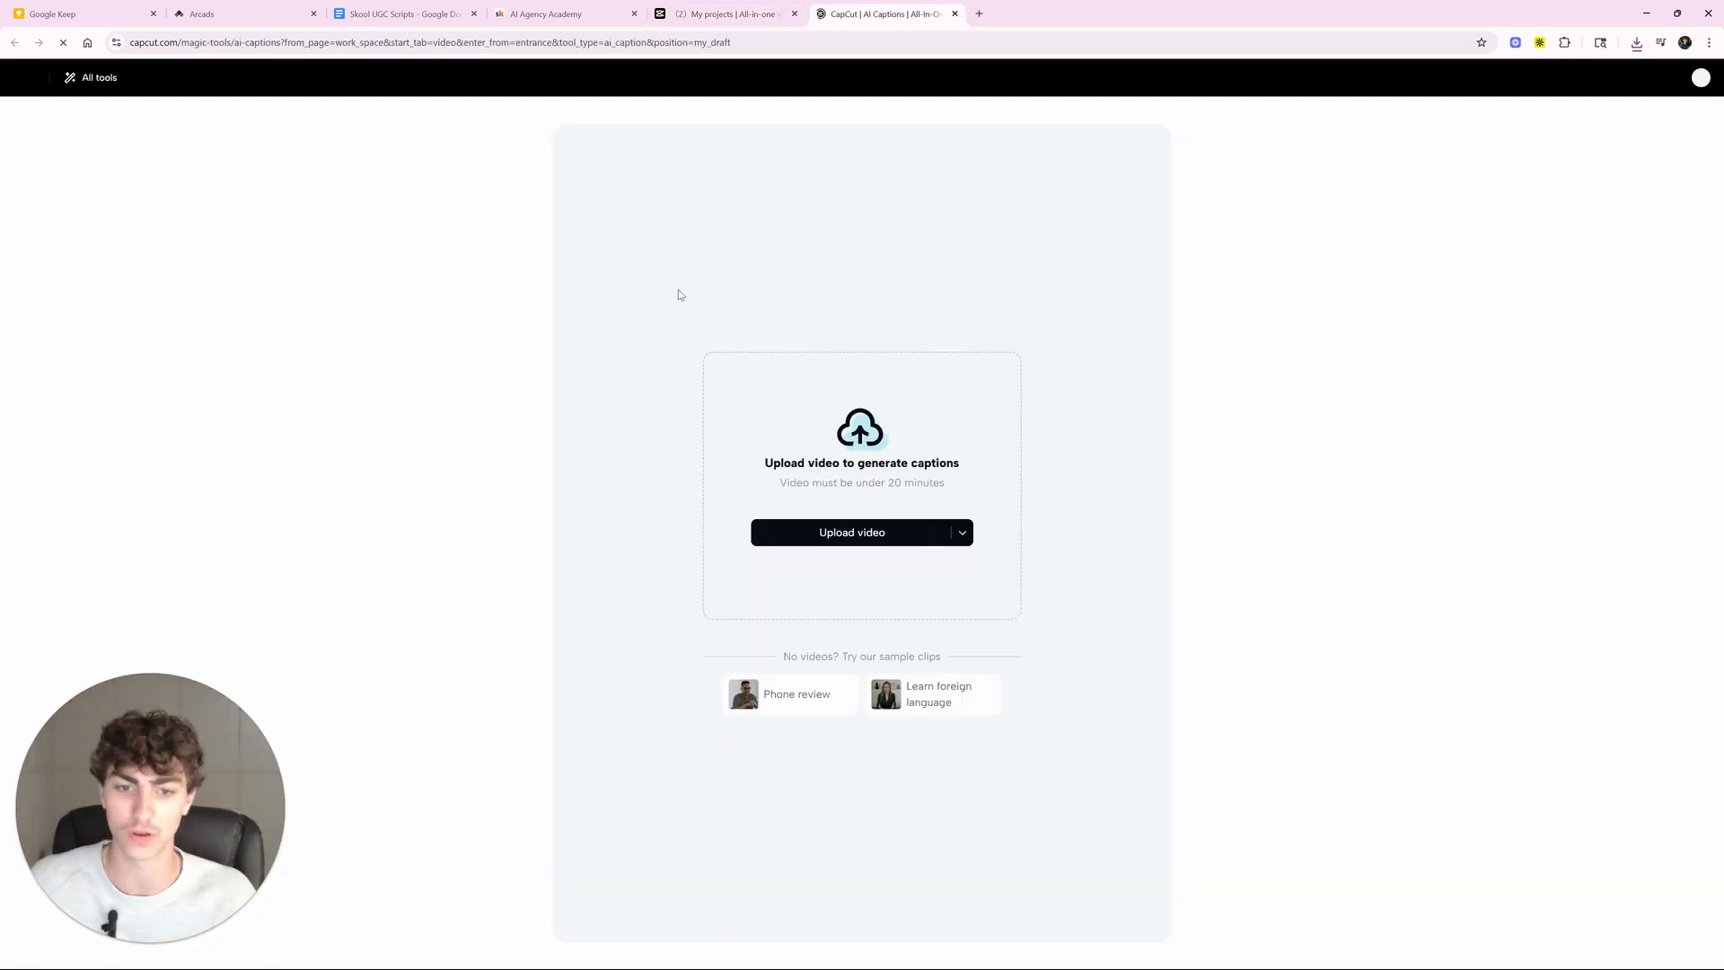
click(1635, 42)
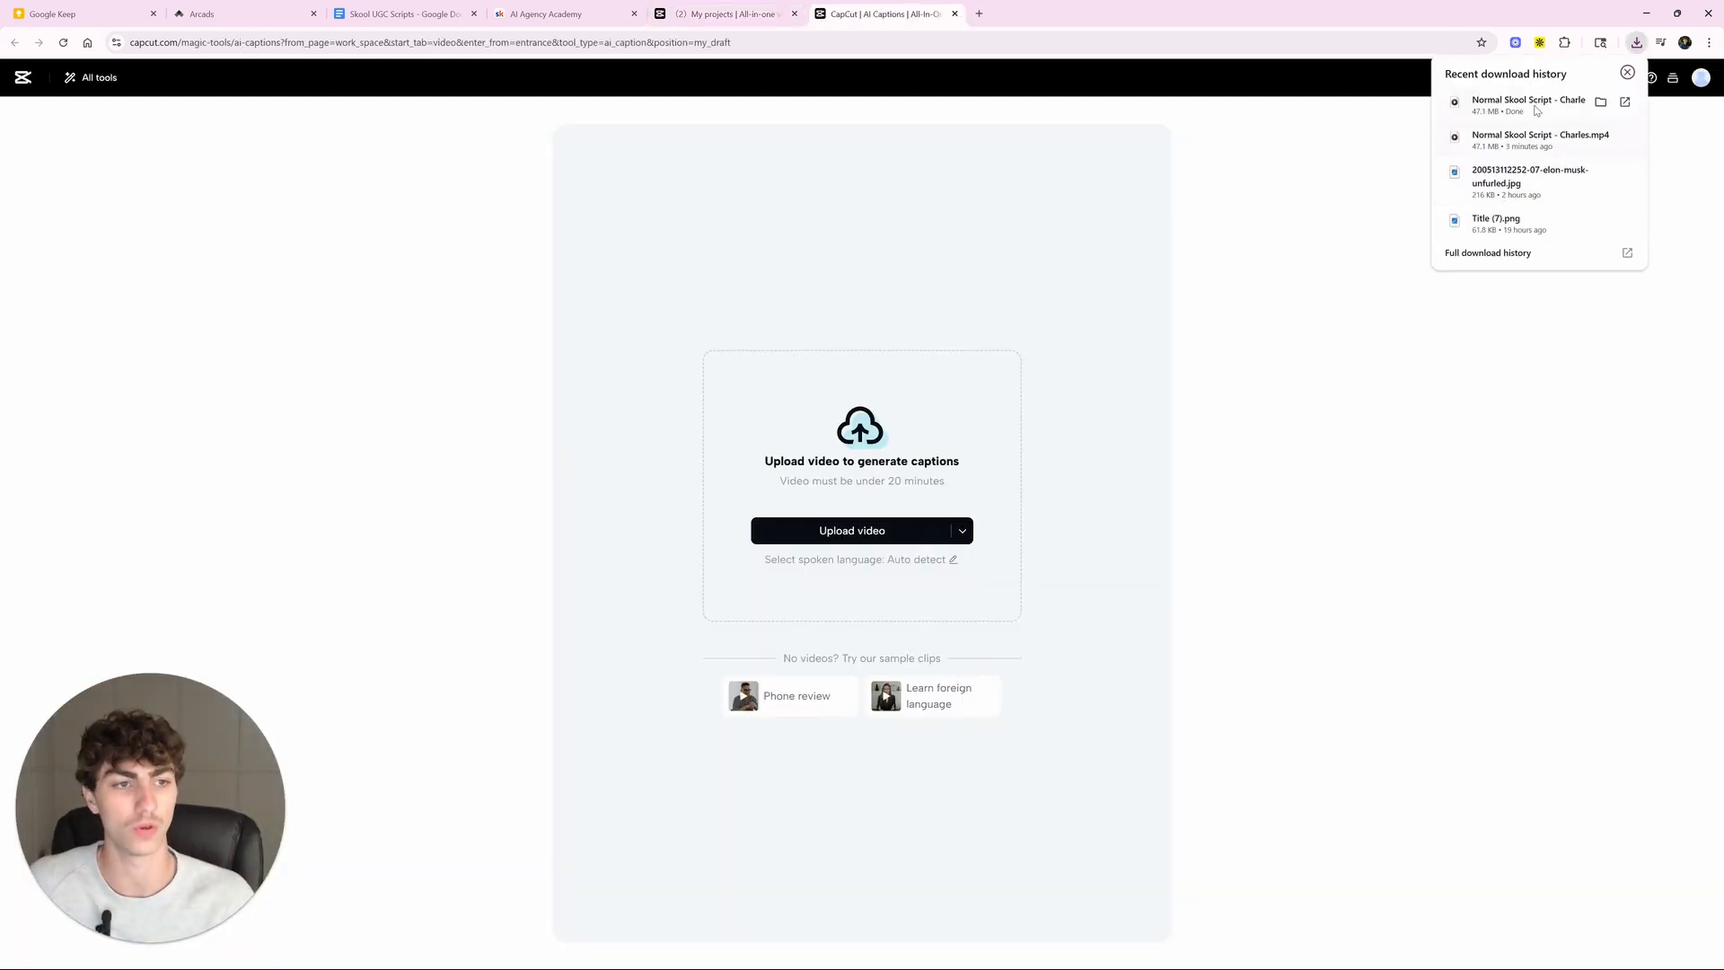
drag(1544, 105, 925, 471)
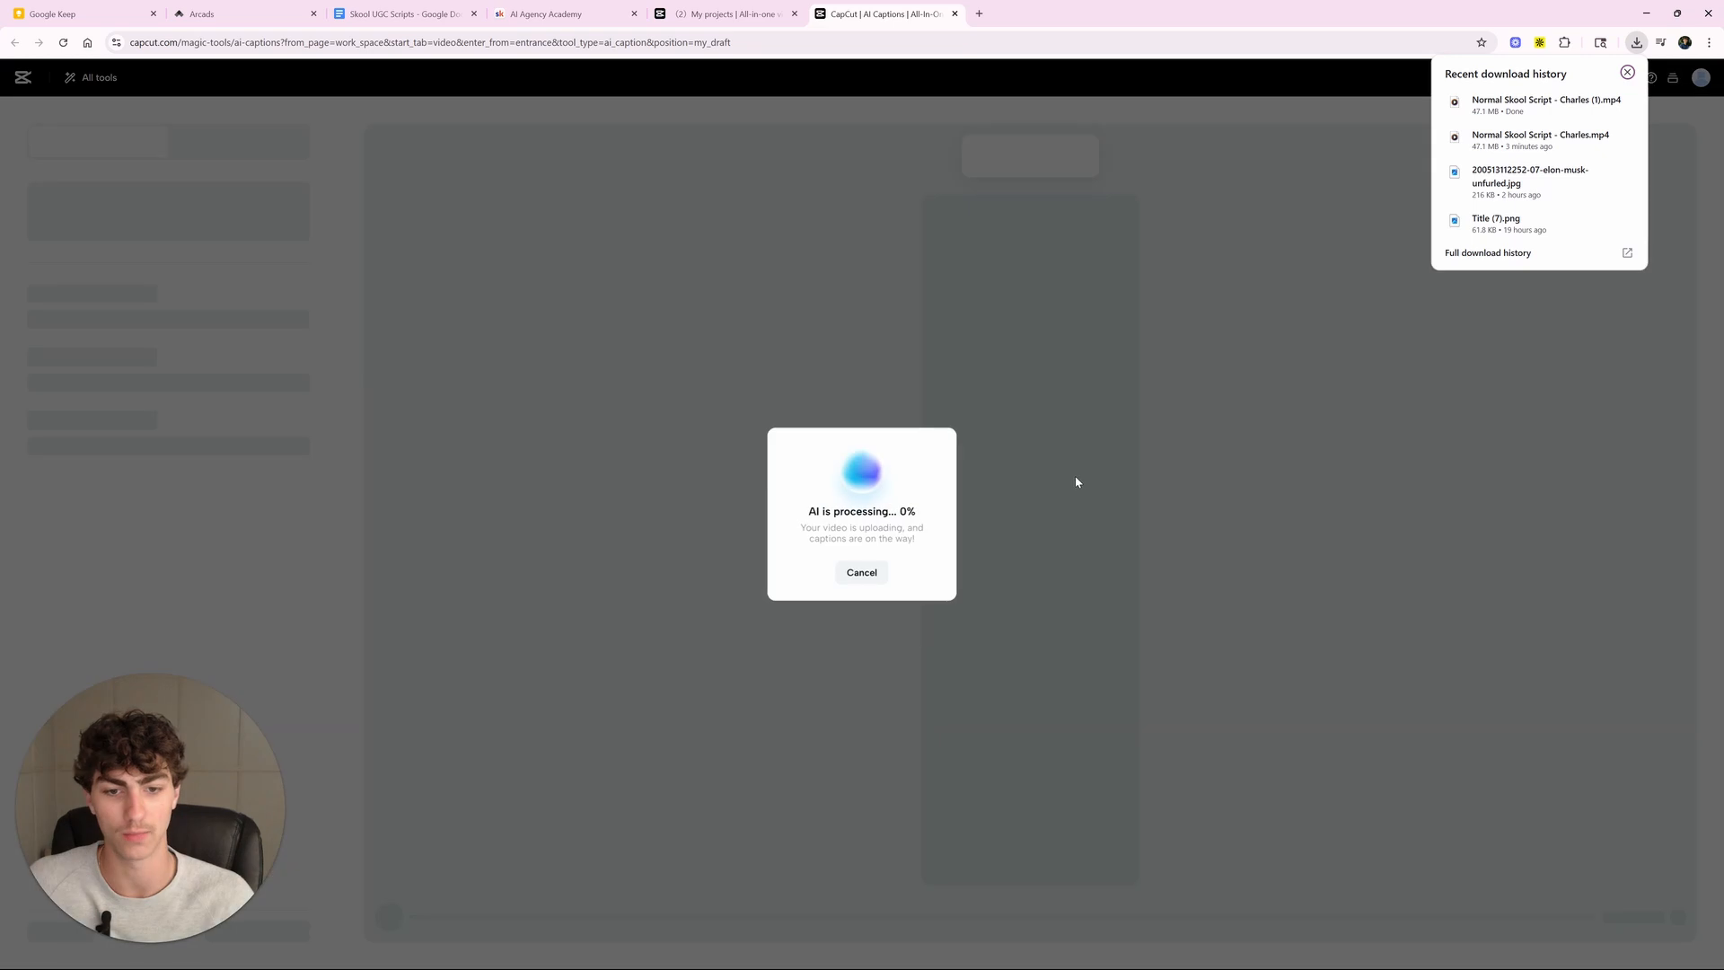
click(1636, 43)
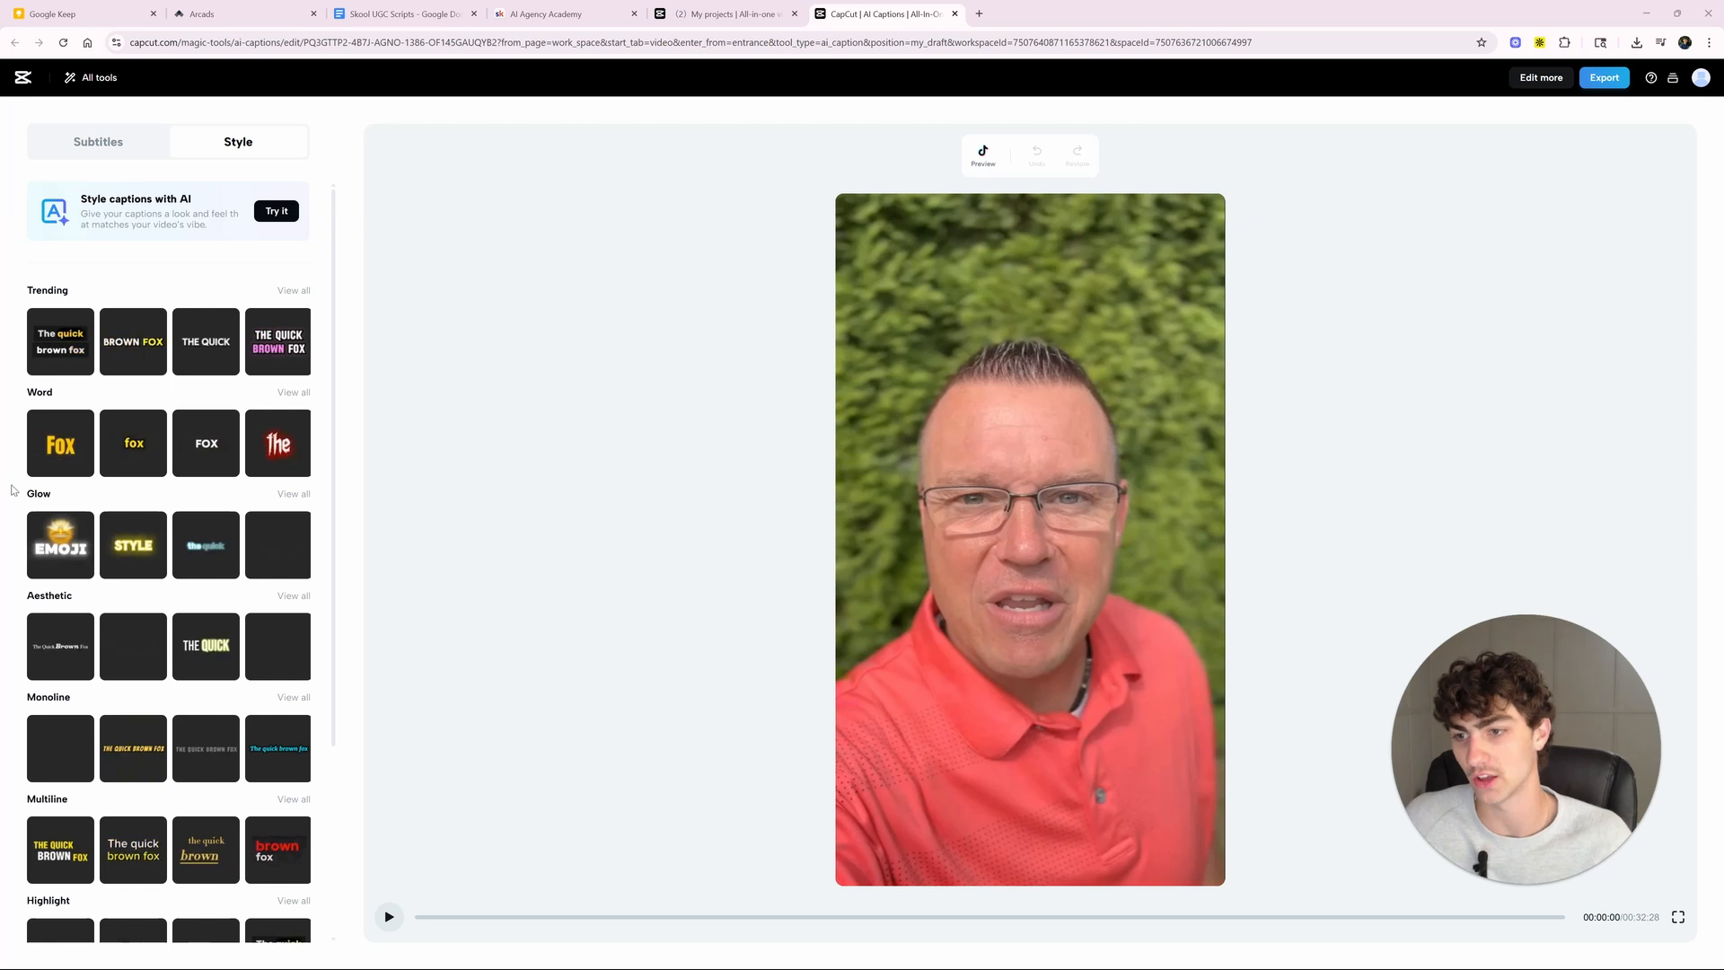
Step: Apply the first Trending caption style, with a dark background and yellow word highlight, and preview it on the video
click(60, 341)
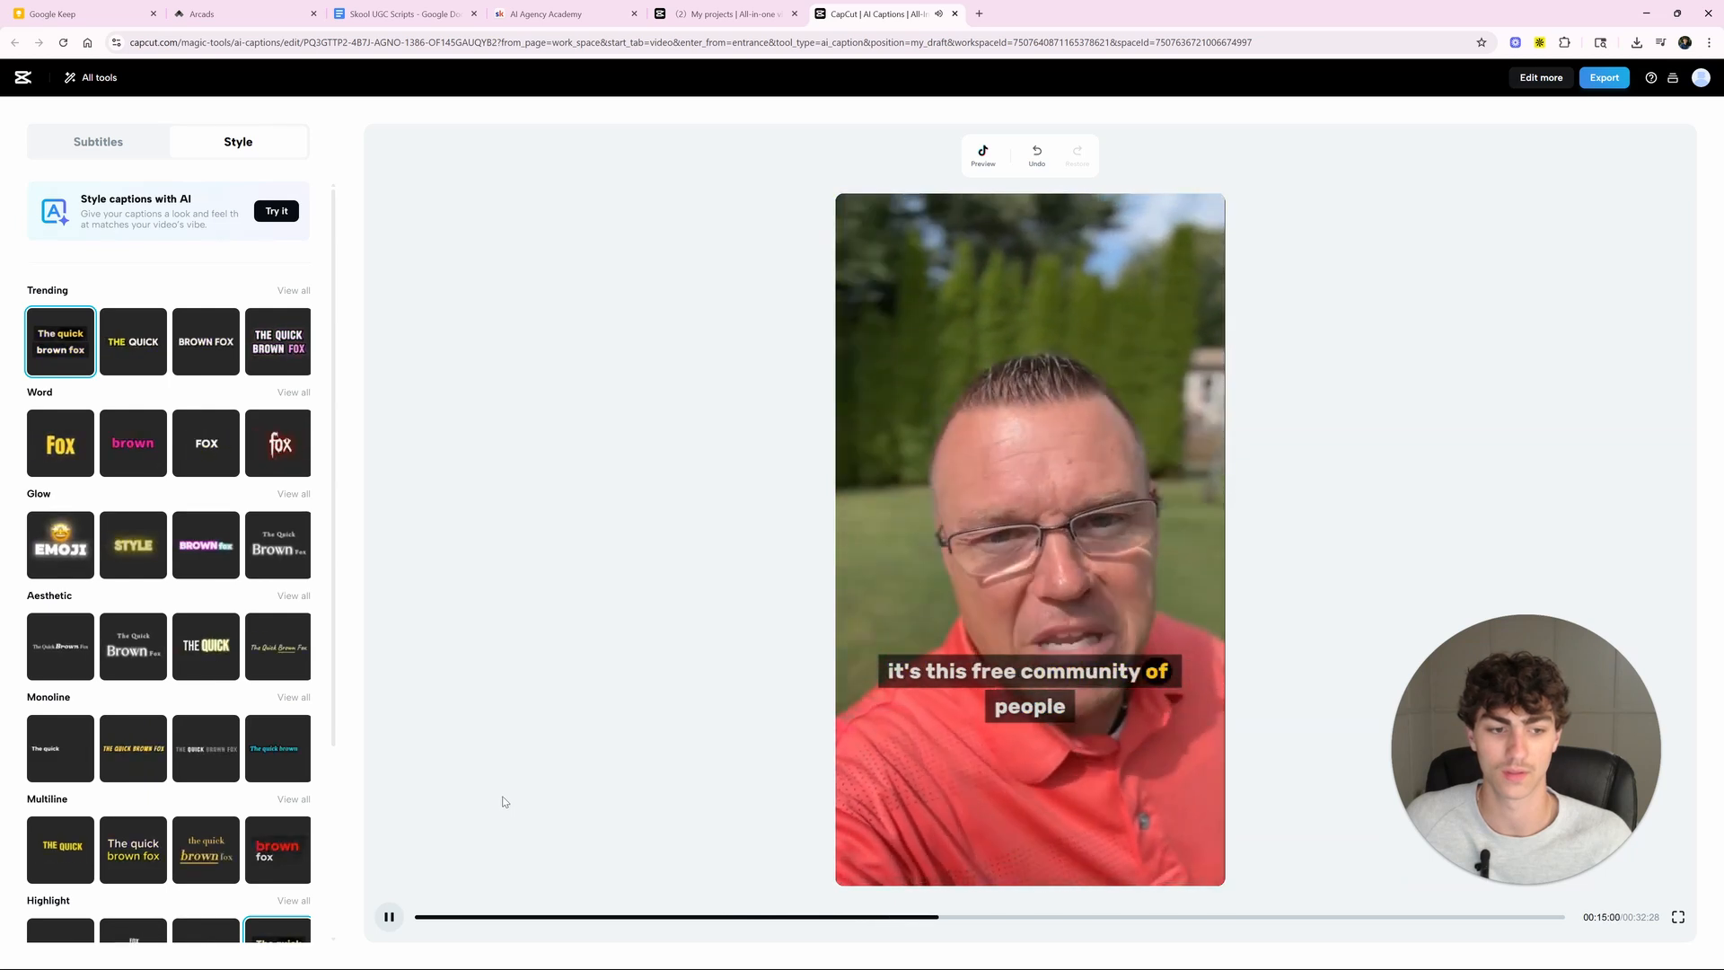
click(387, 920)
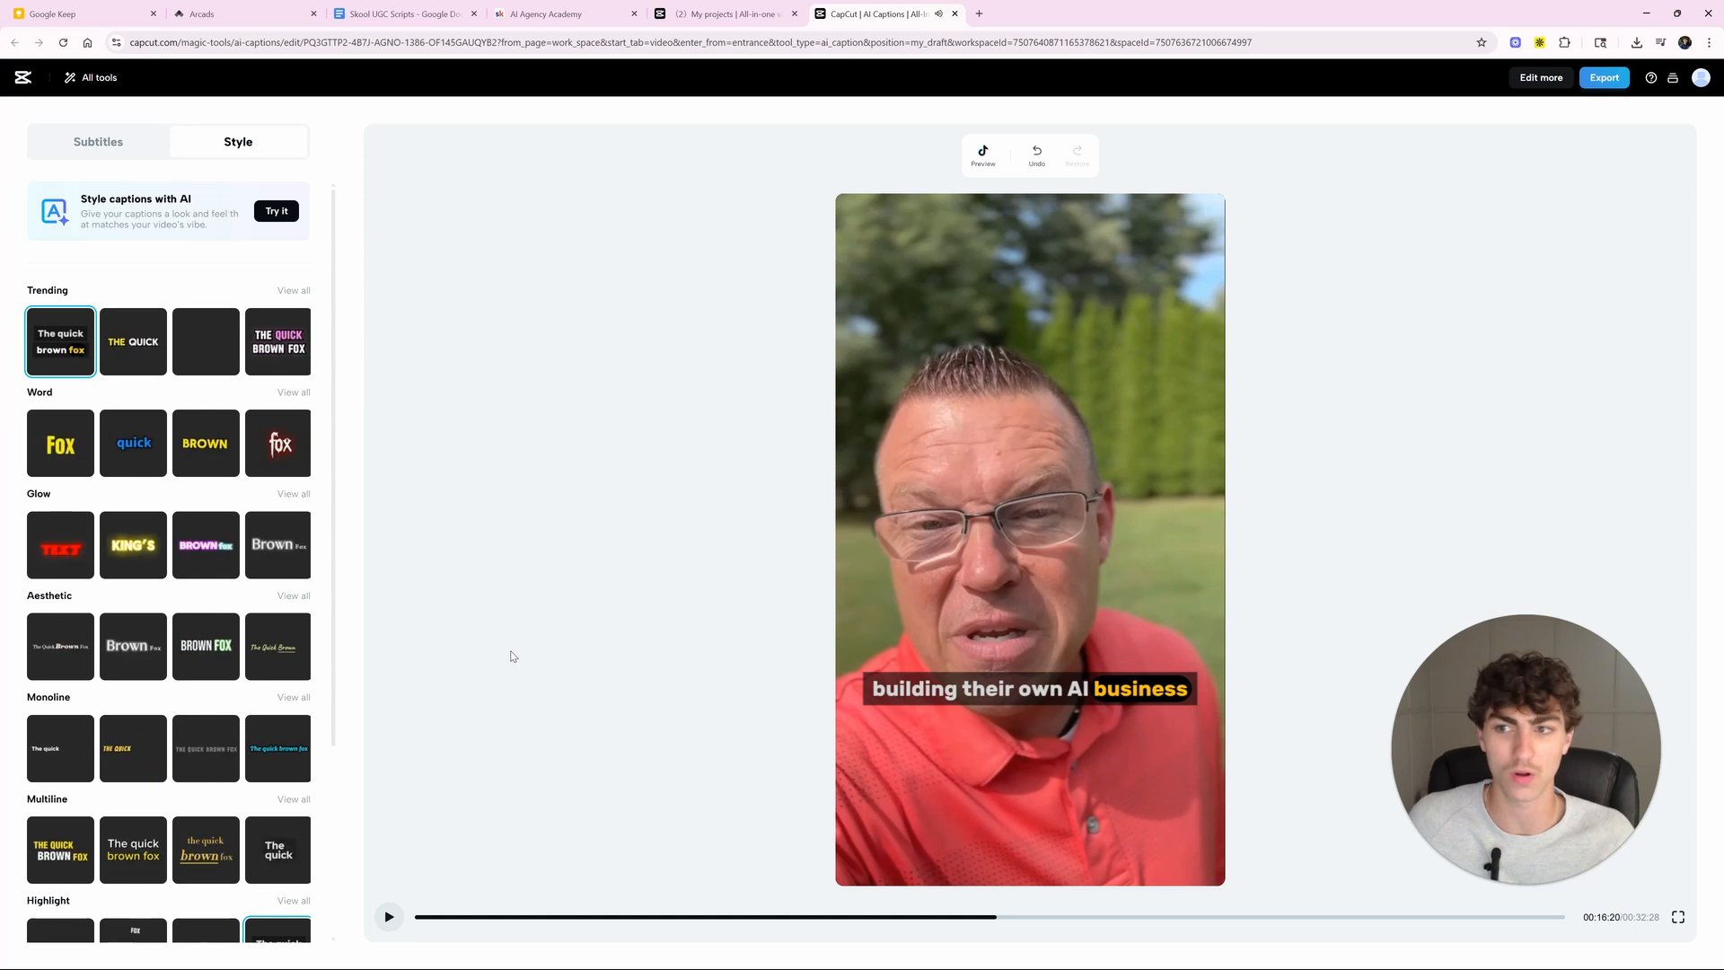
Step: Correct the second subtitle to read "or just want out of the grind" and deselect the caption
click(98, 142)
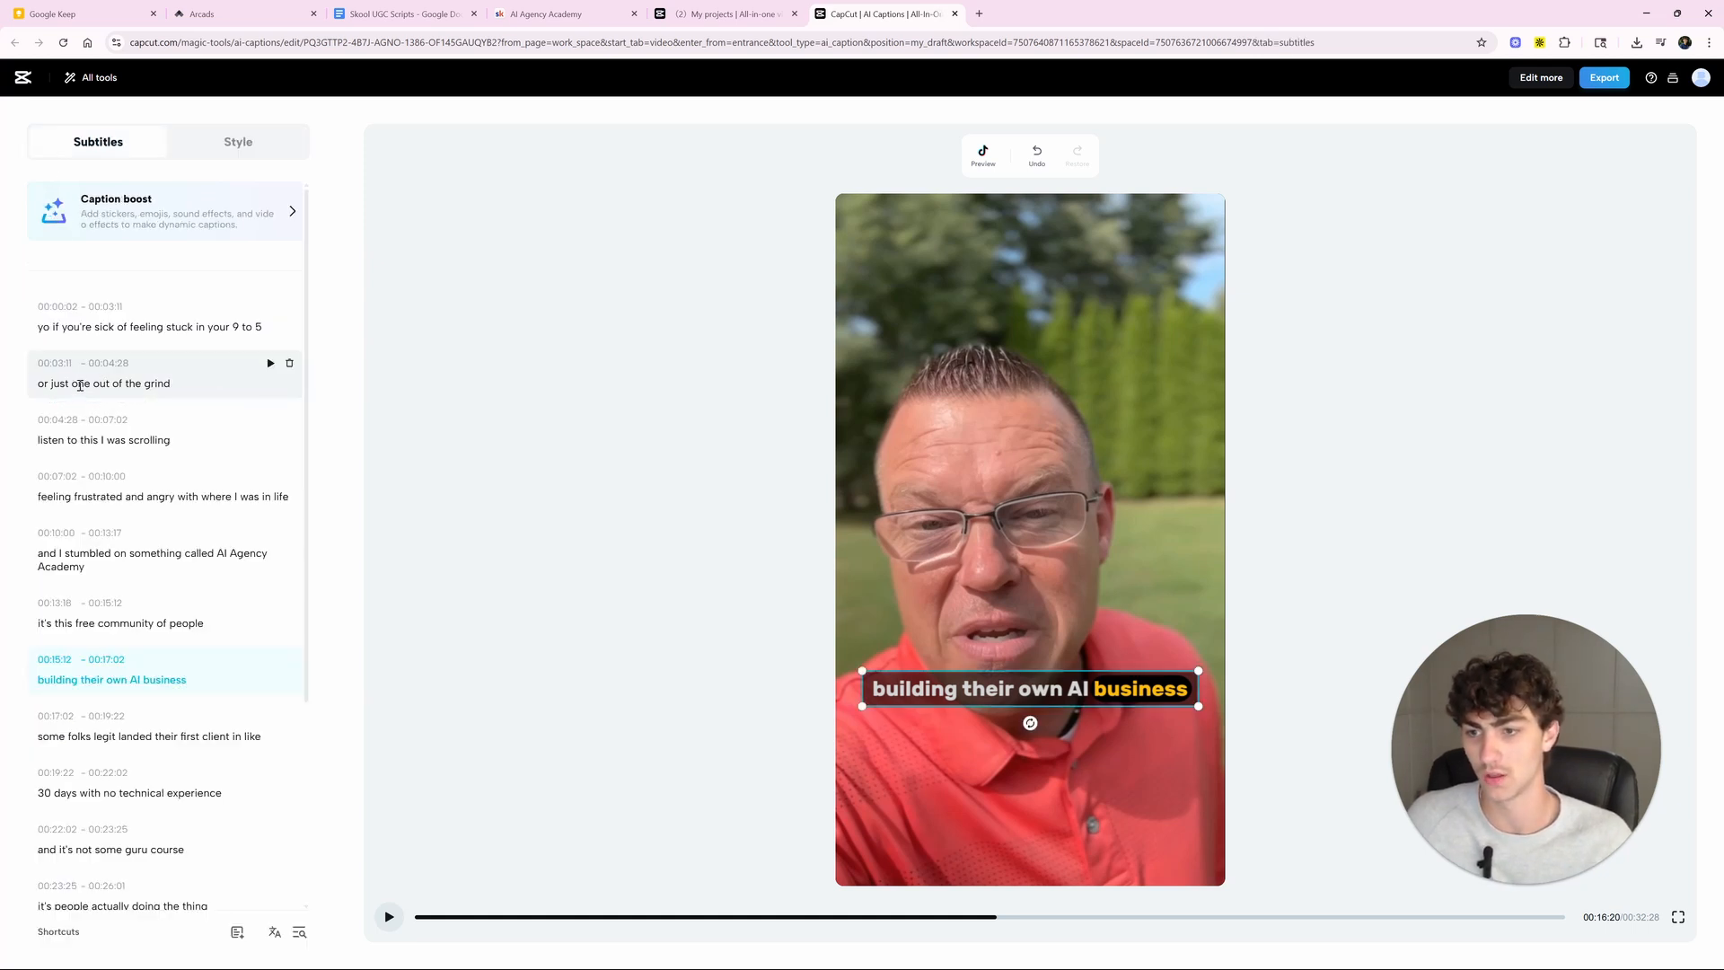
click(80, 386)
text(want)
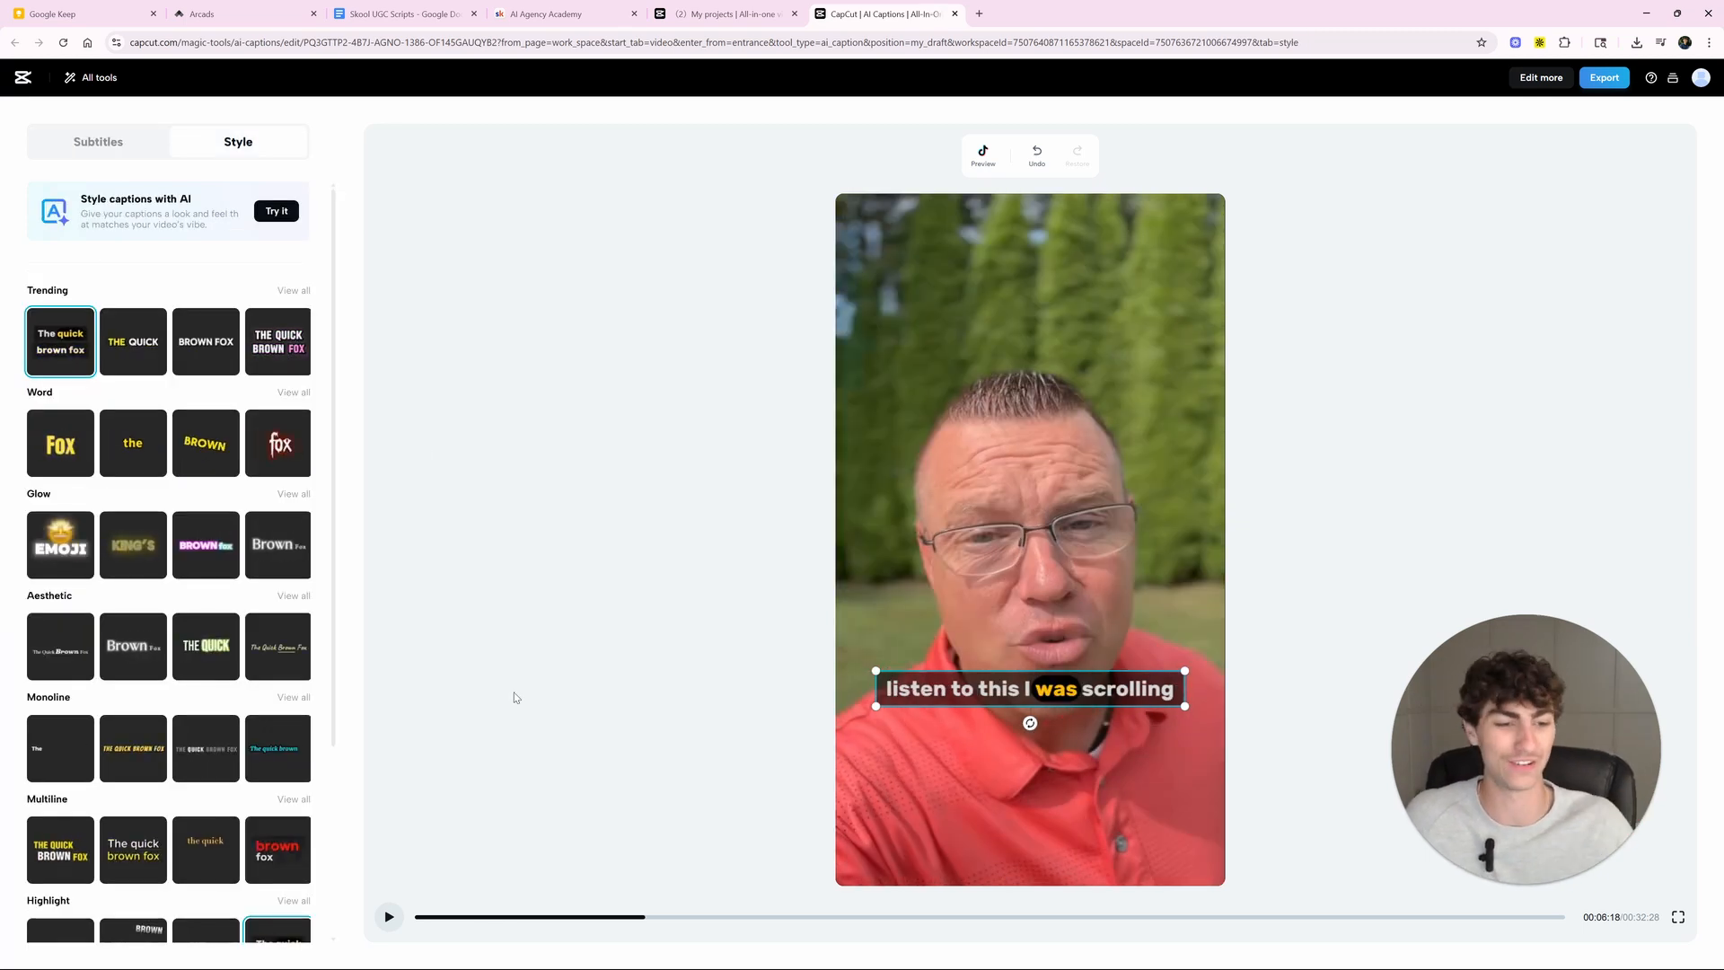
click(653, 570)
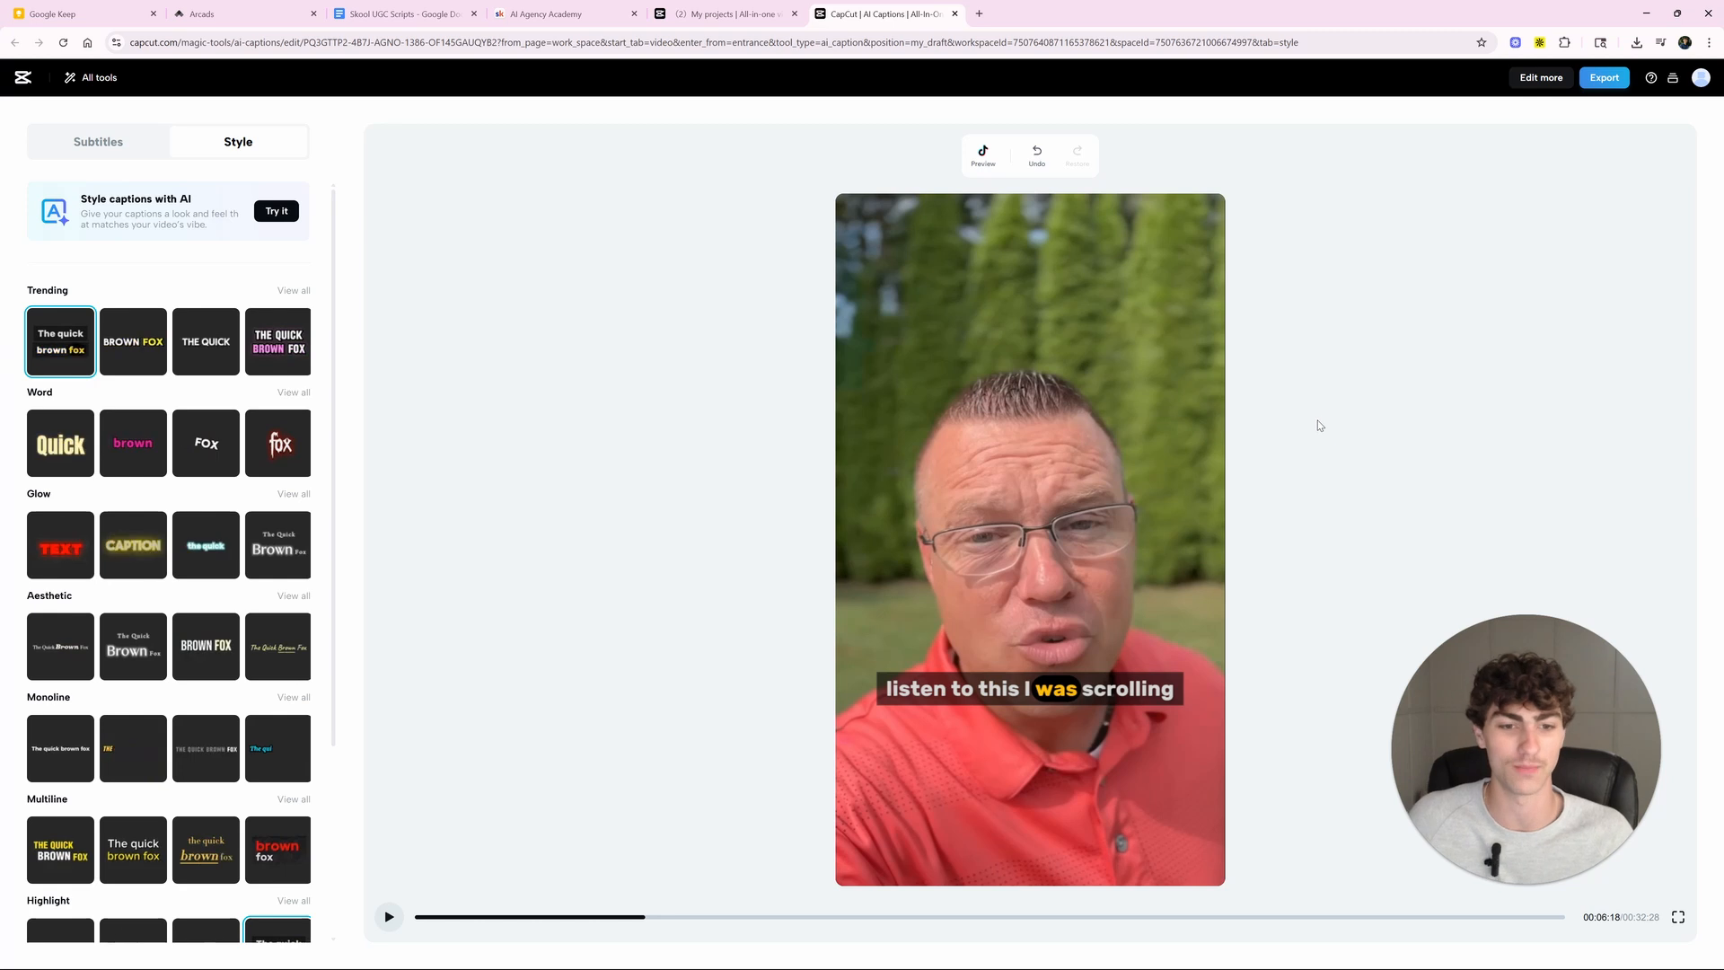
Step: Go back to the Arcads project, open the AI Agency Academy community in a new tab, and view its About and Members pages
click(773, 16)
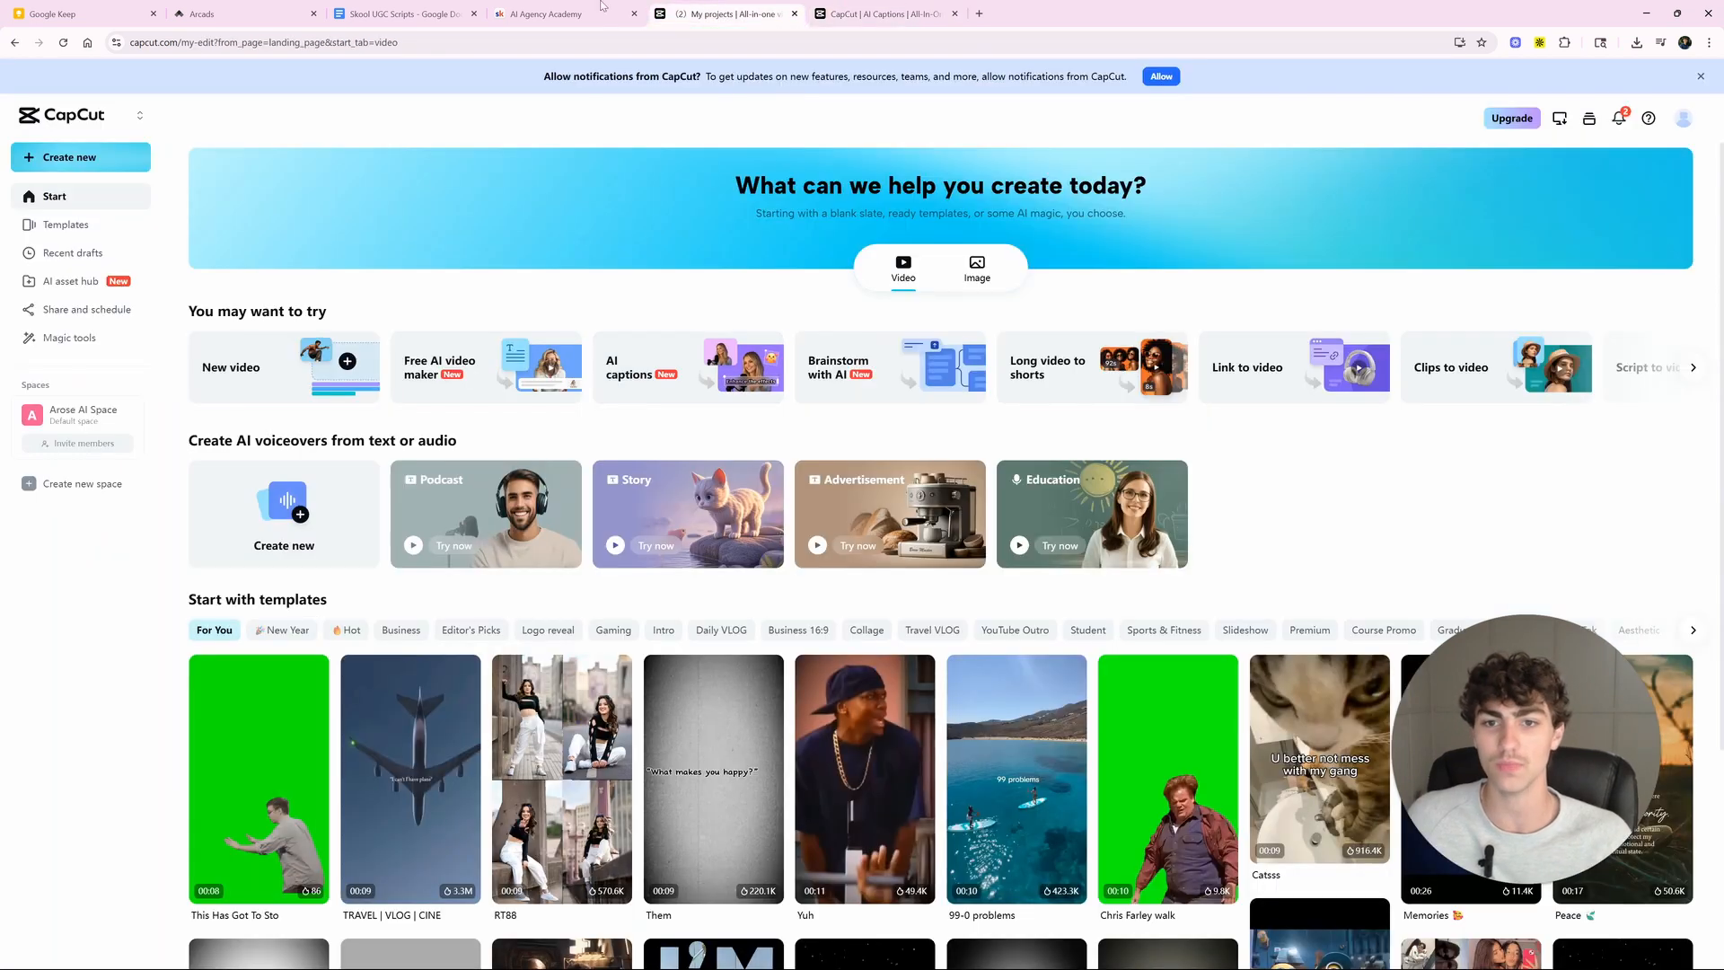
click(258, 15)
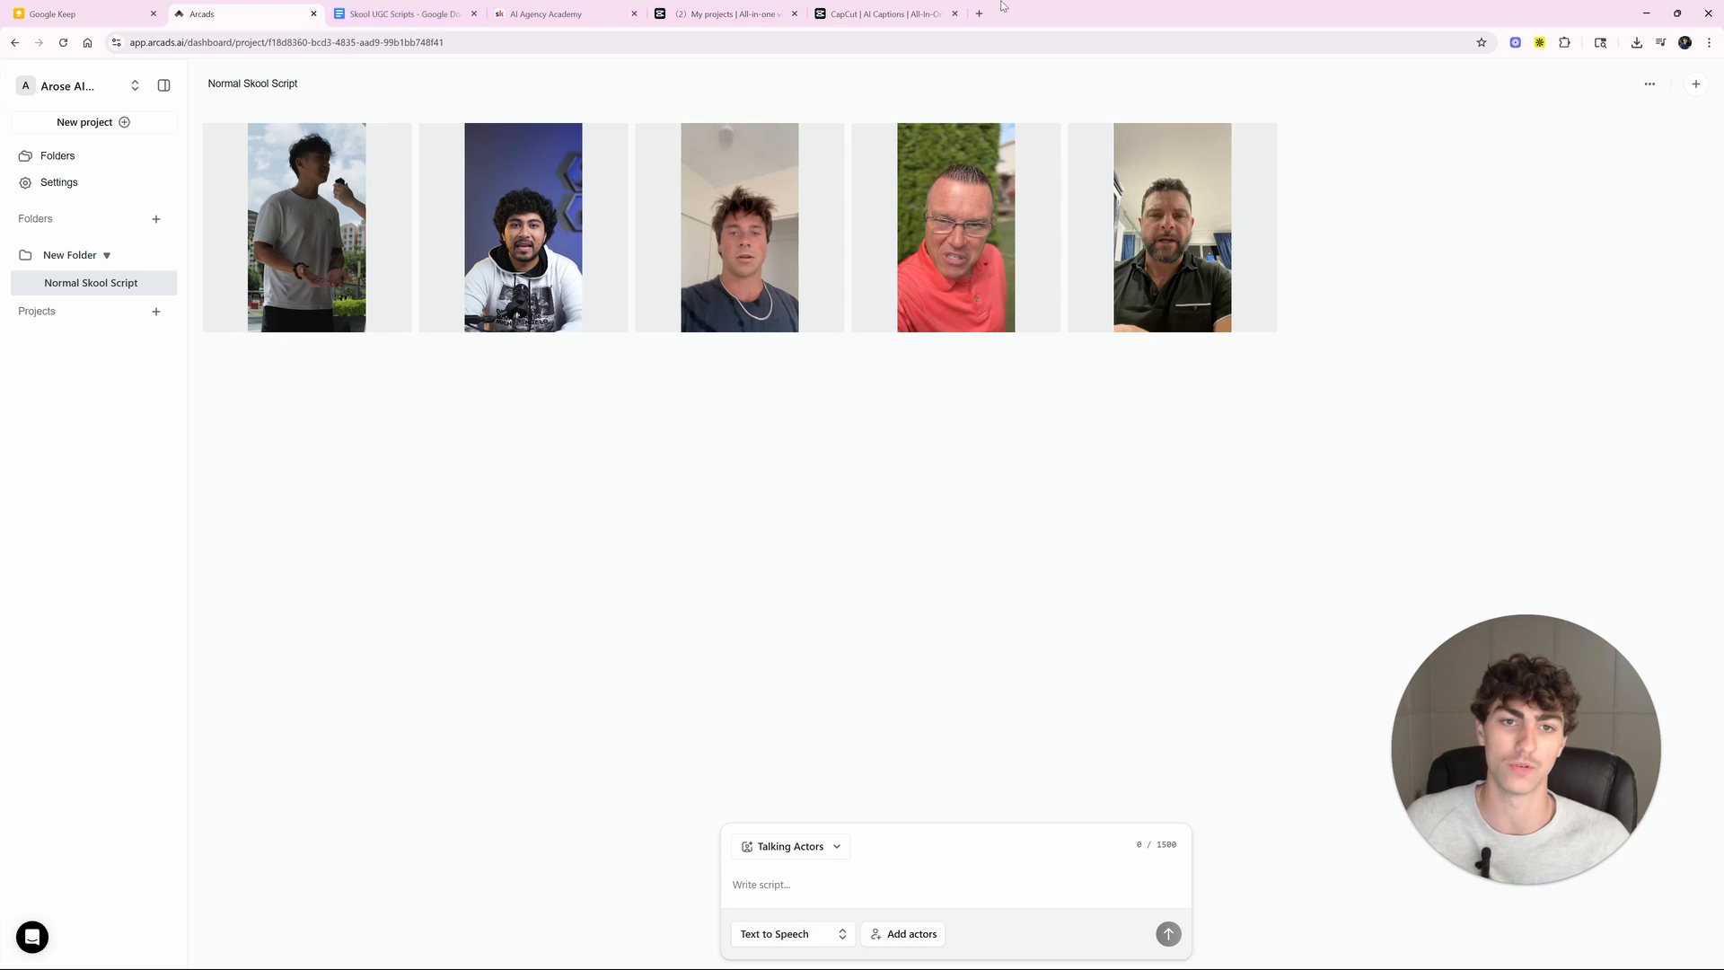
key(ctrl+t)
click(396, 69)
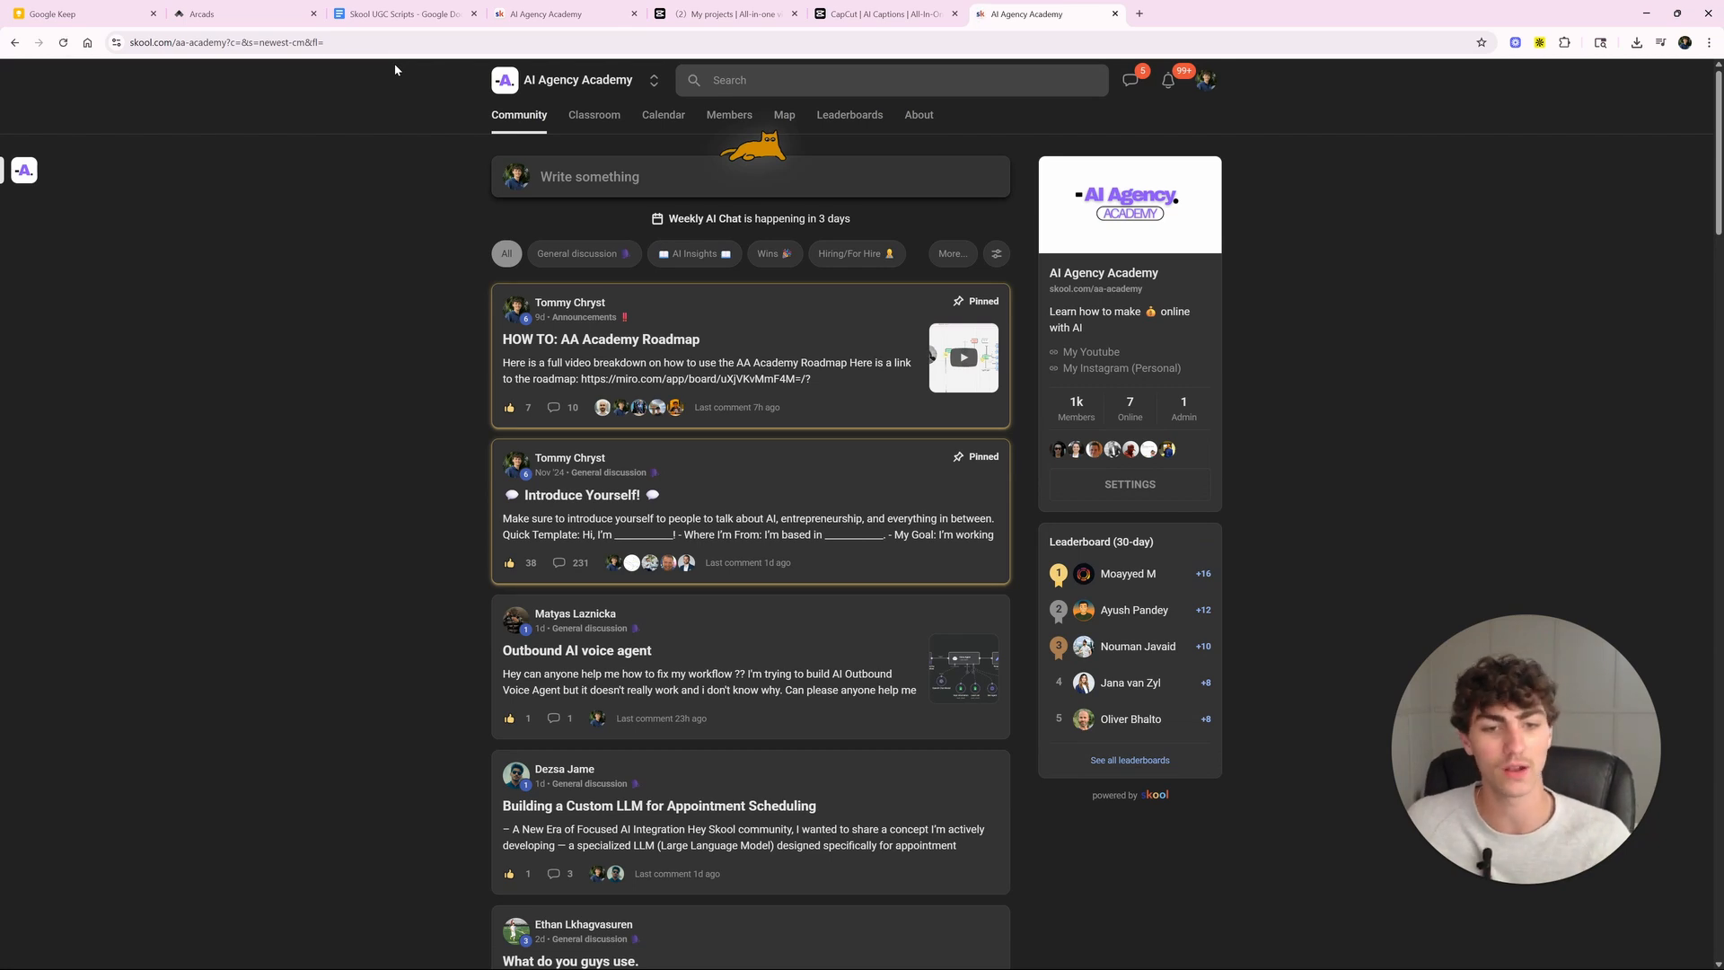
click(918, 115)
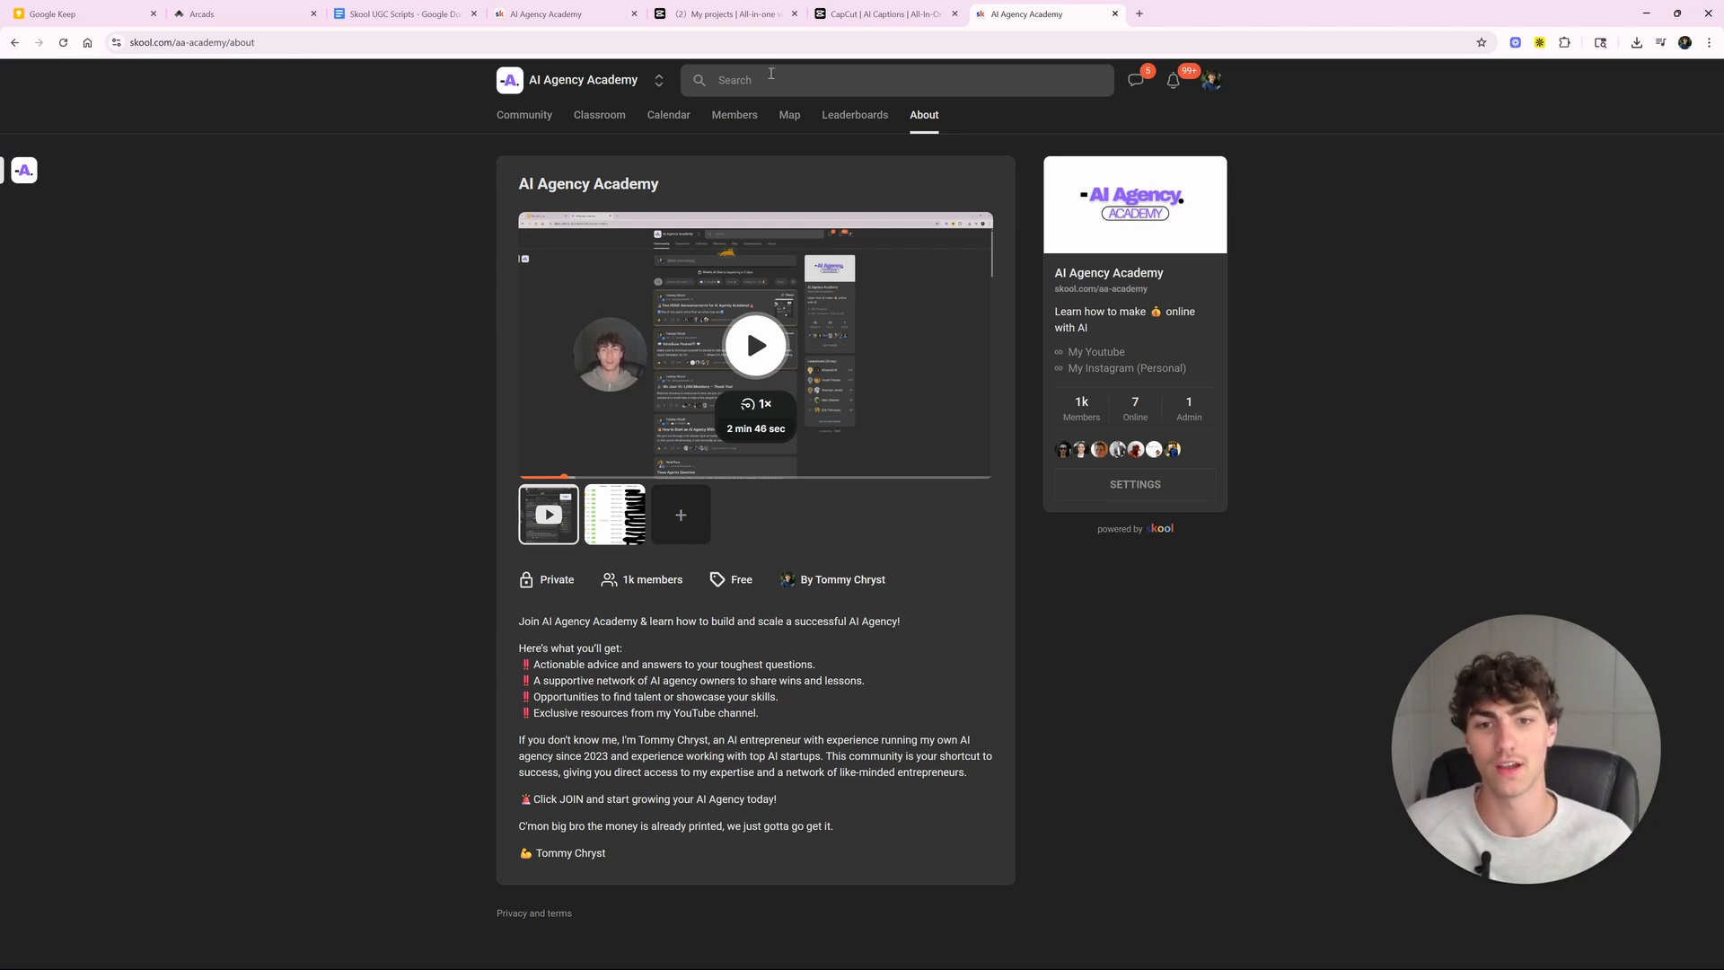
click(734, 115)
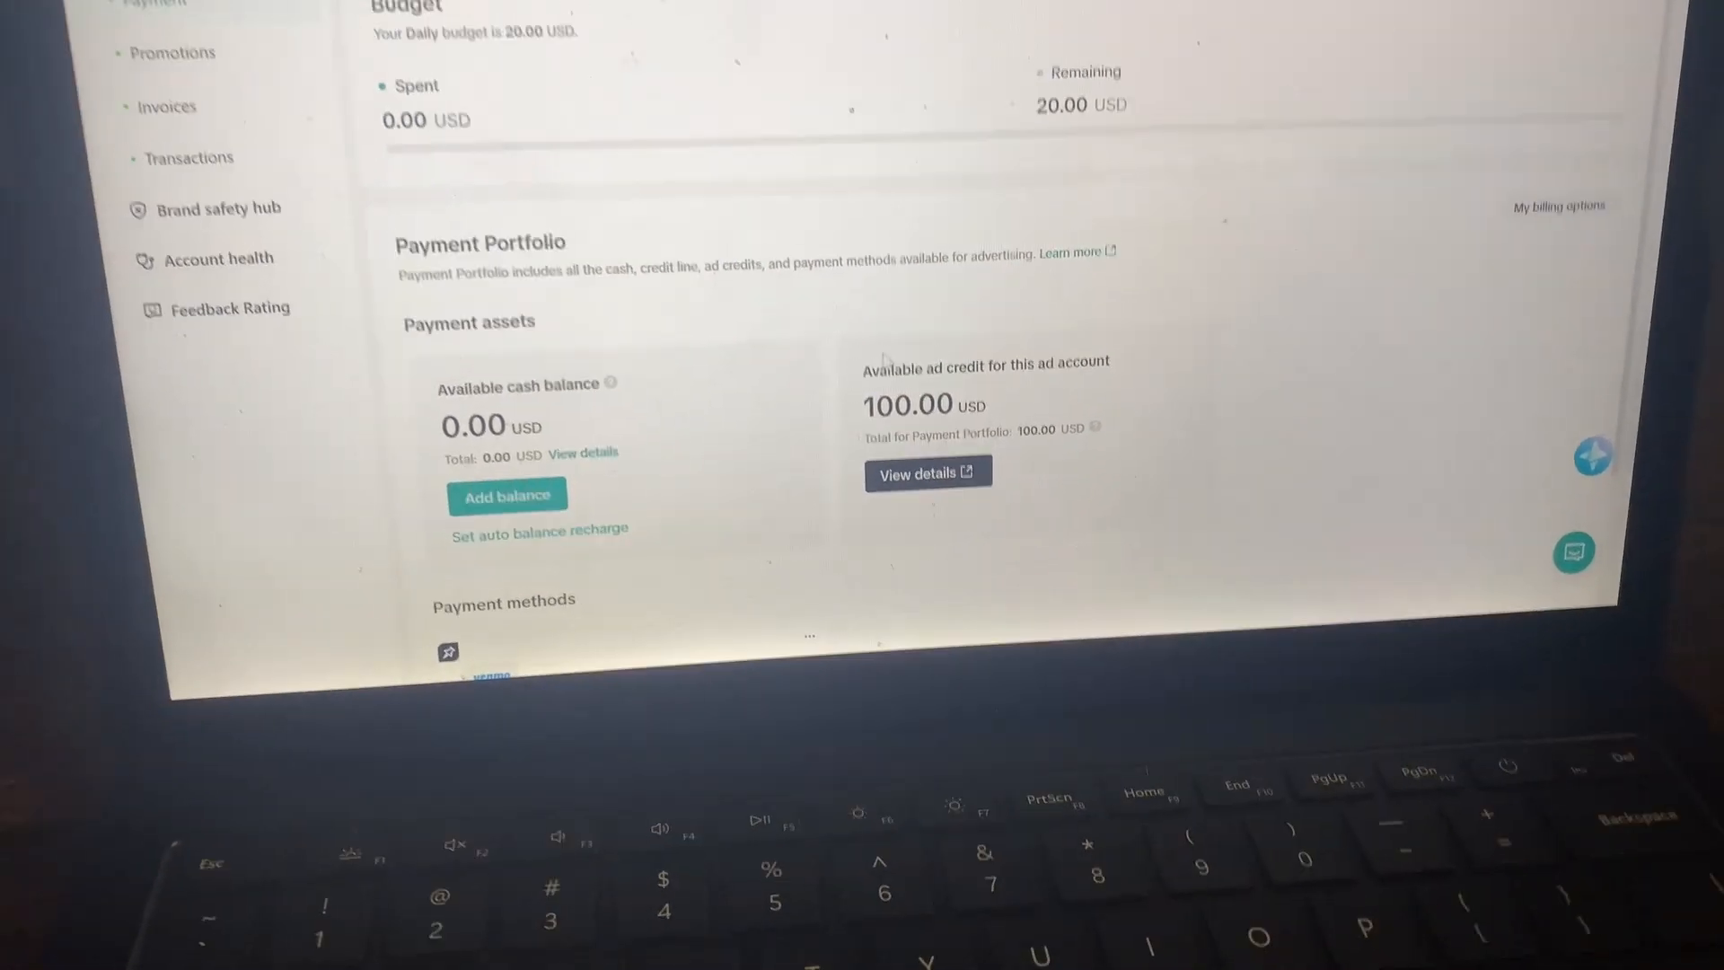
Step: On the TikTok Ads Manager payment page, examine the available ad credit and the available cash balance
drag(872, 364, 954, 401)
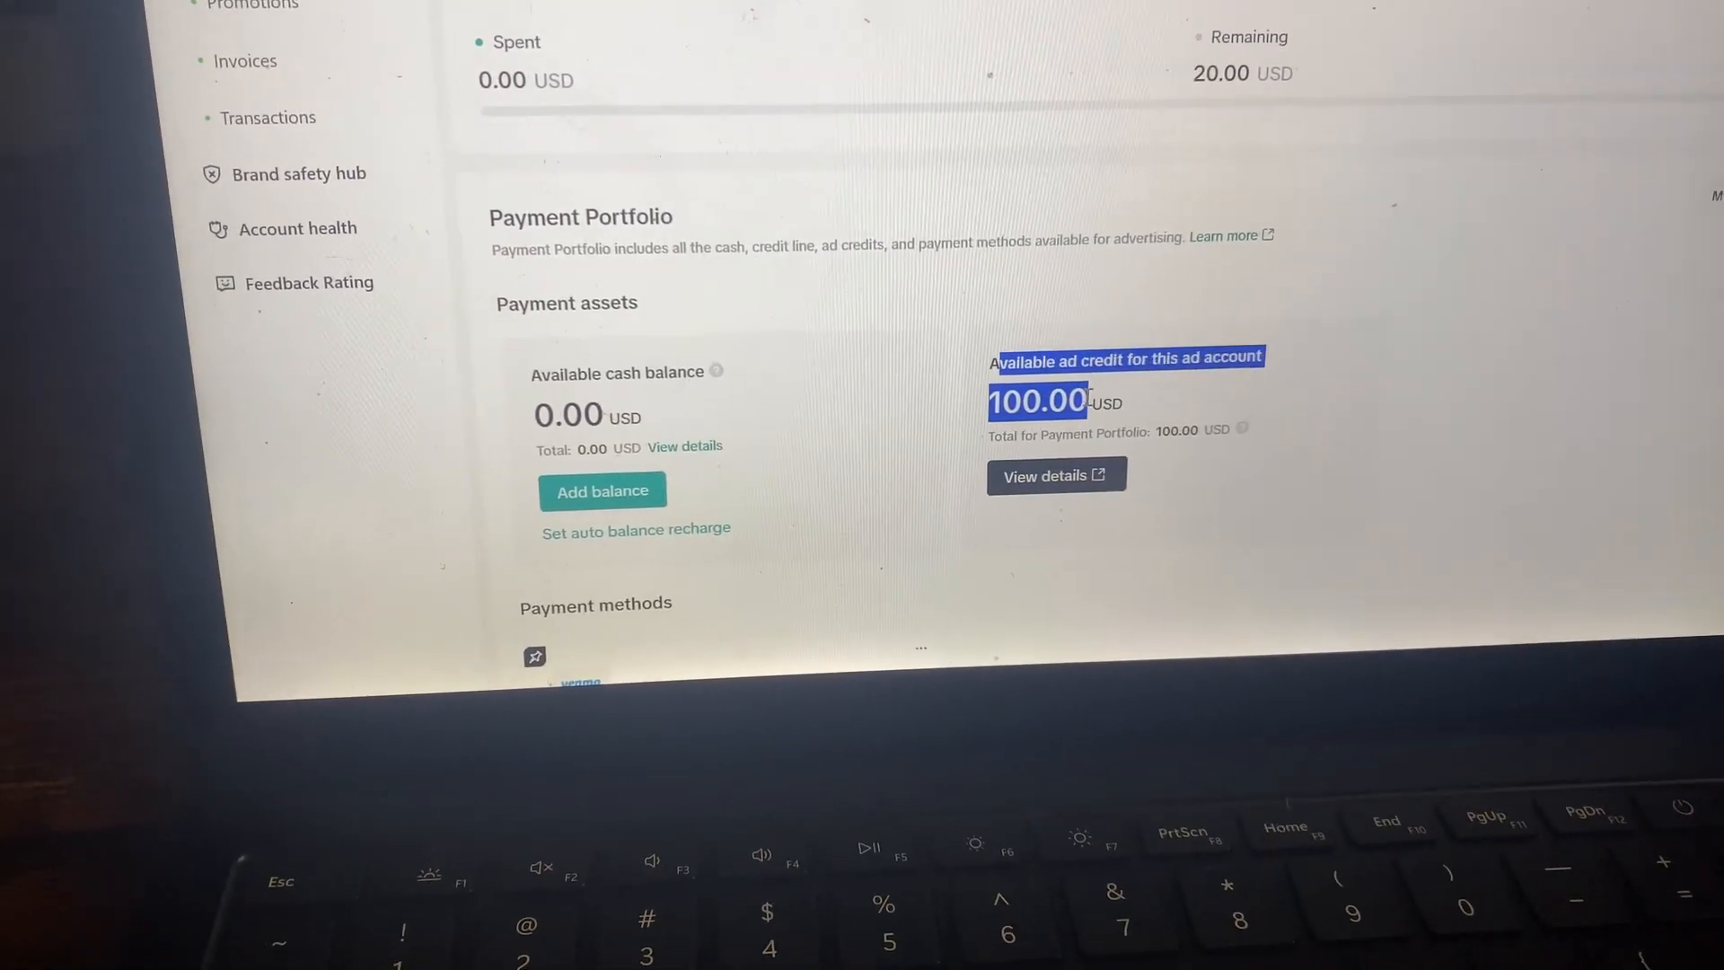
click(1089, 395)
drag(1032, 341, 1097, 361)
click(813, 404)
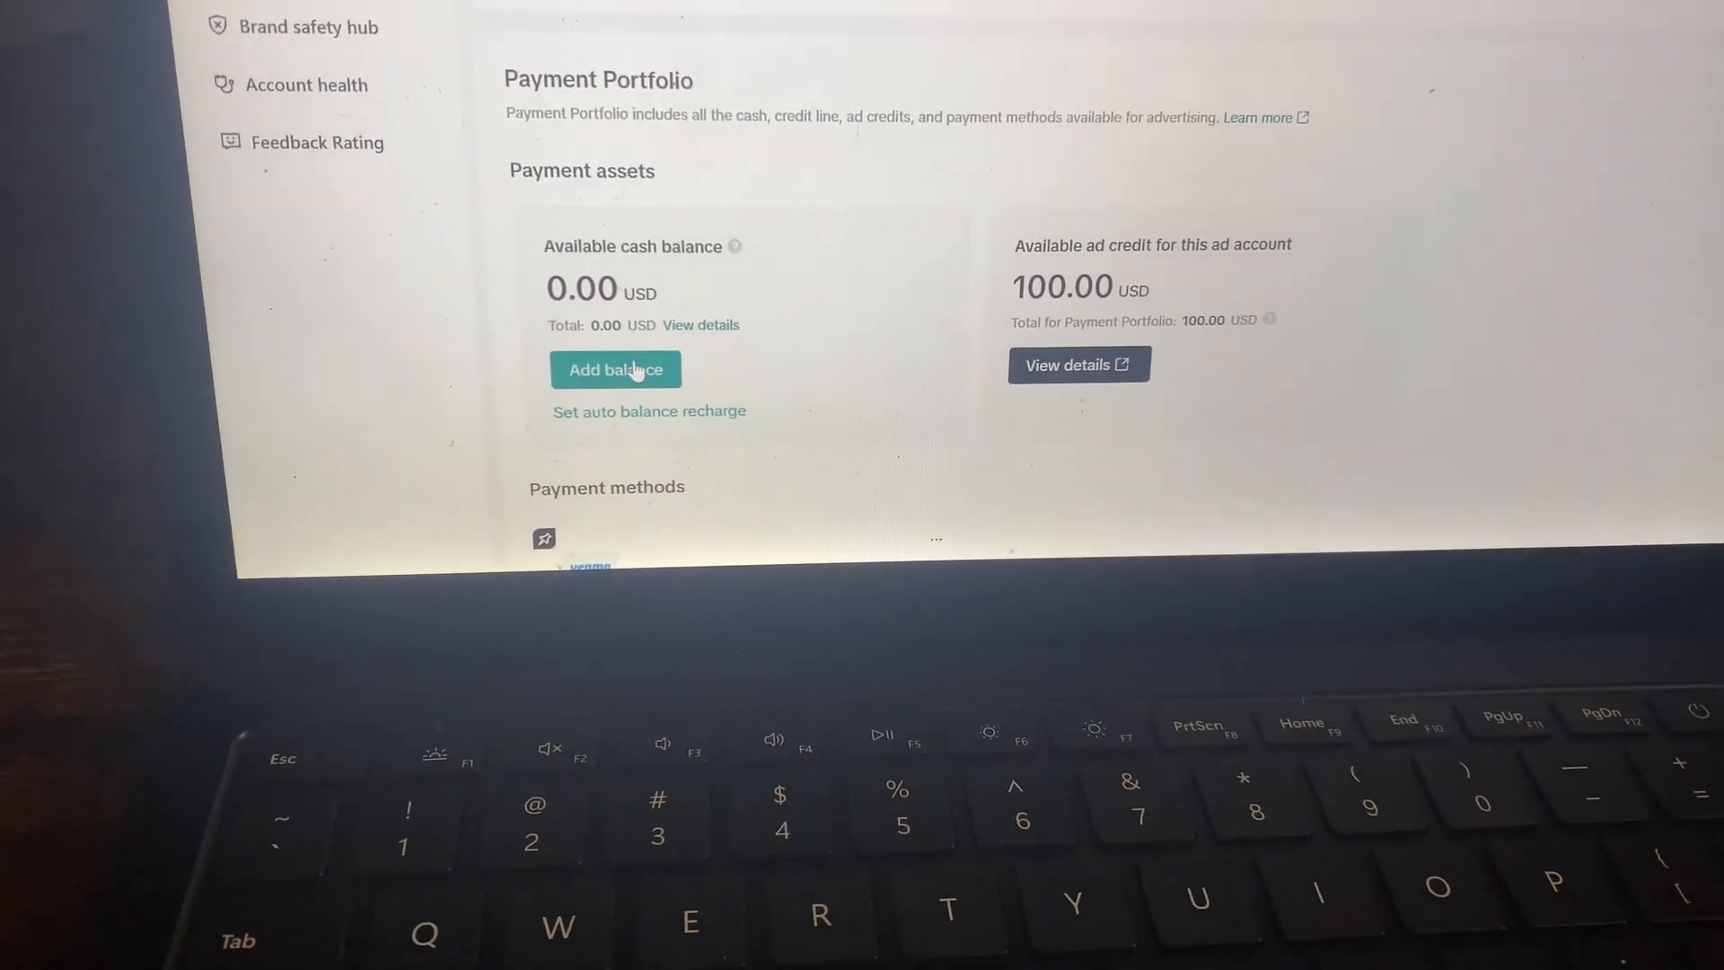
drag(562, 320, 751, 357)
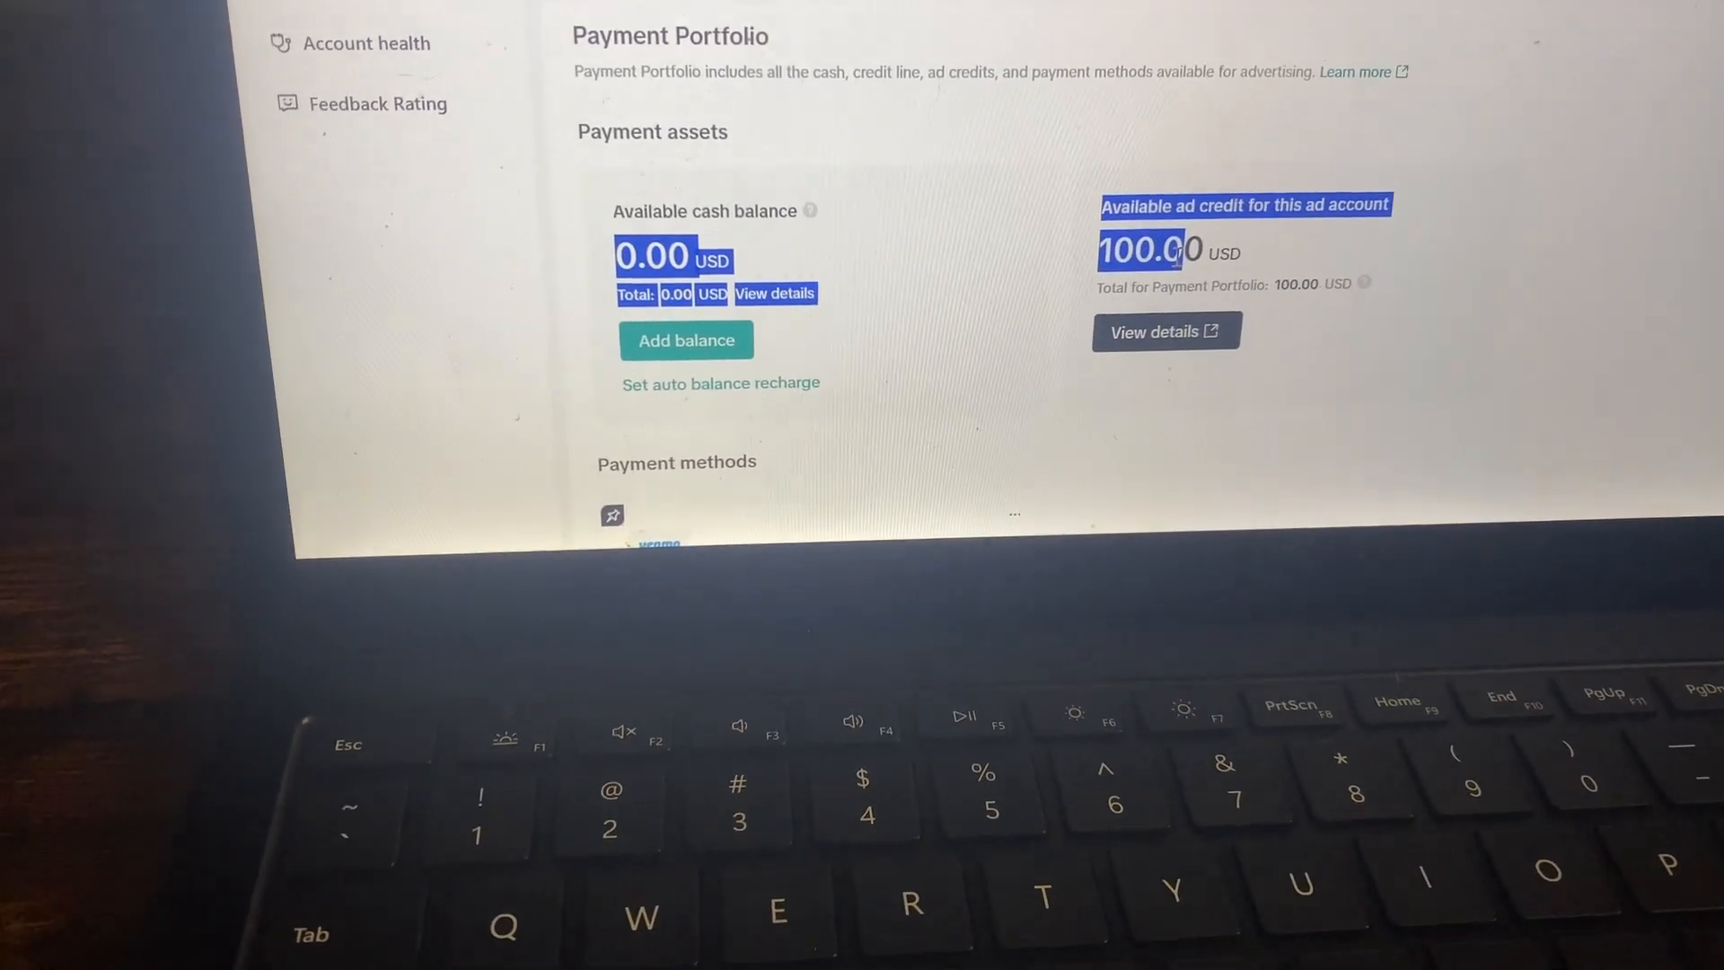
click(863, 247)
Step: Add a balance of 100 USD to the ad account and pay it with the primary payment method
click(686, 334)
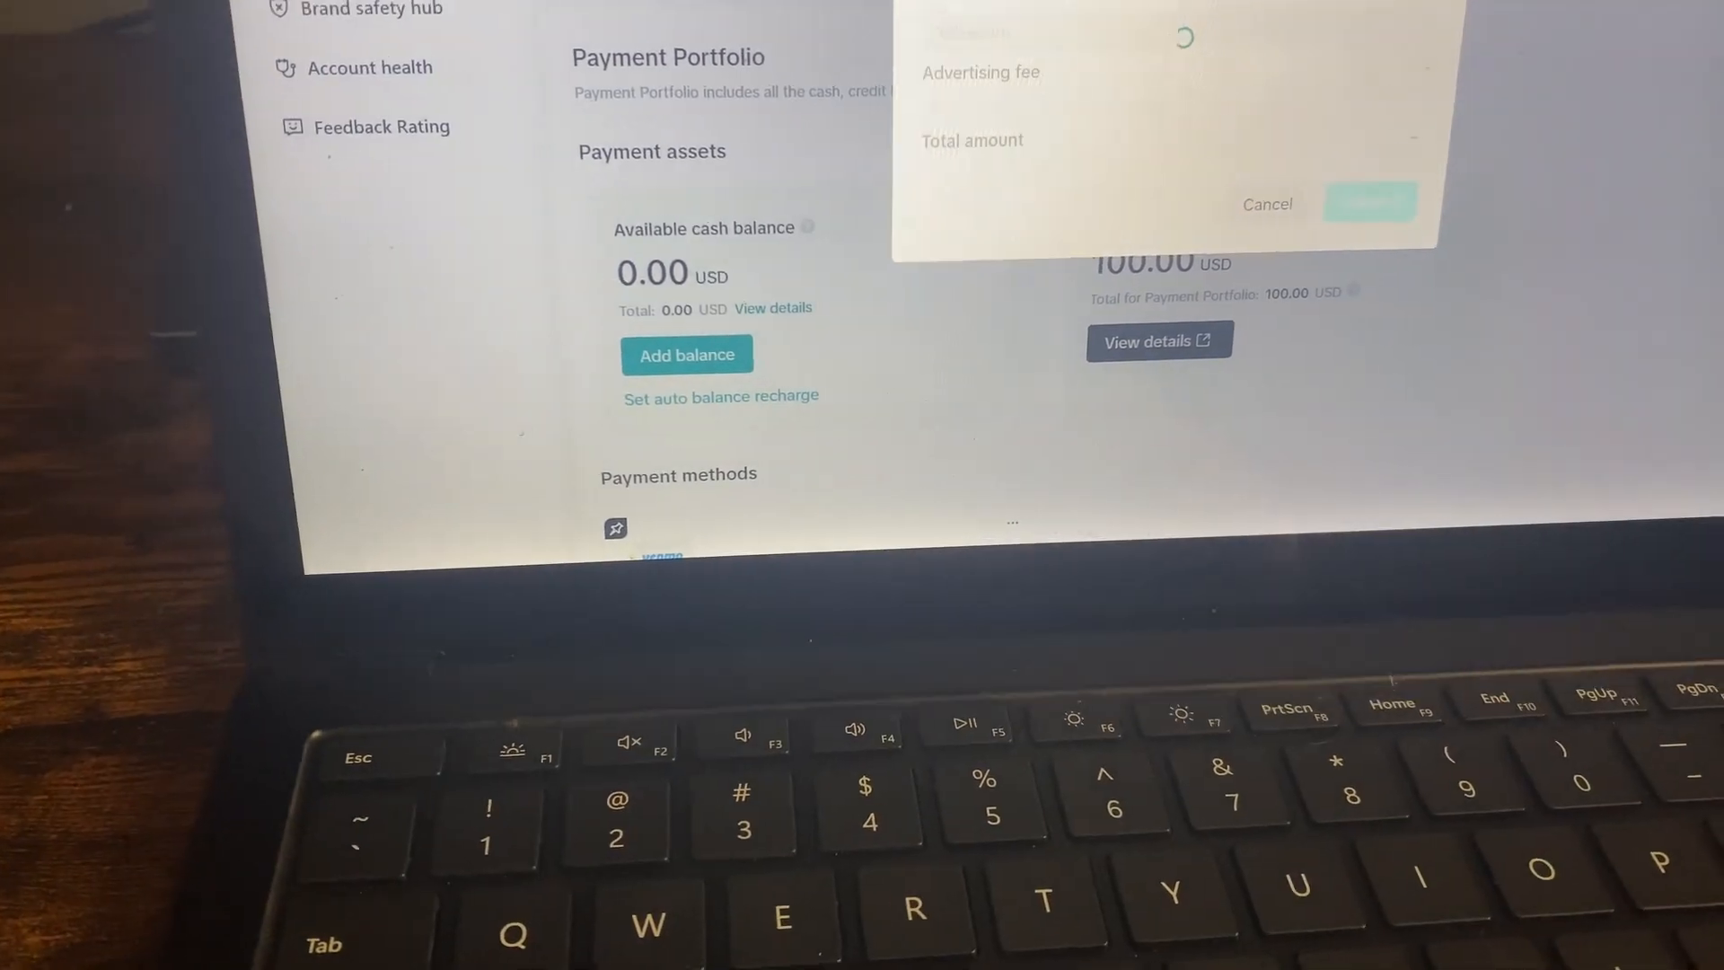
click(994, 36)
click(1068, 95)
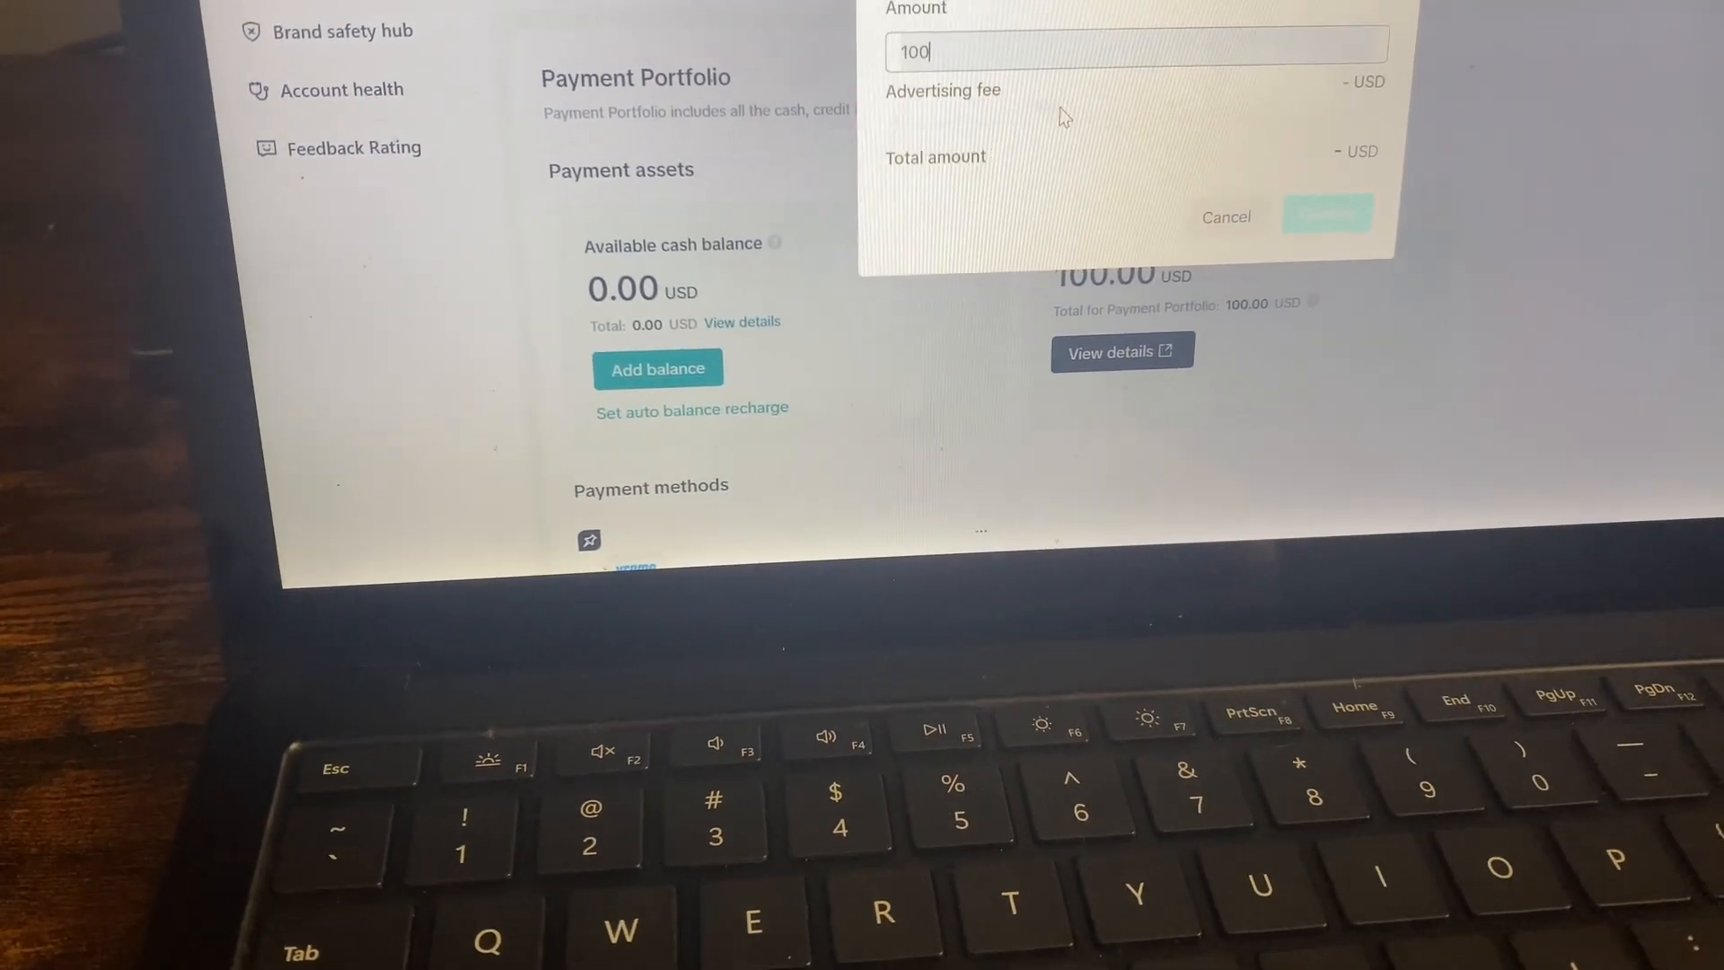
click(1308, 229)
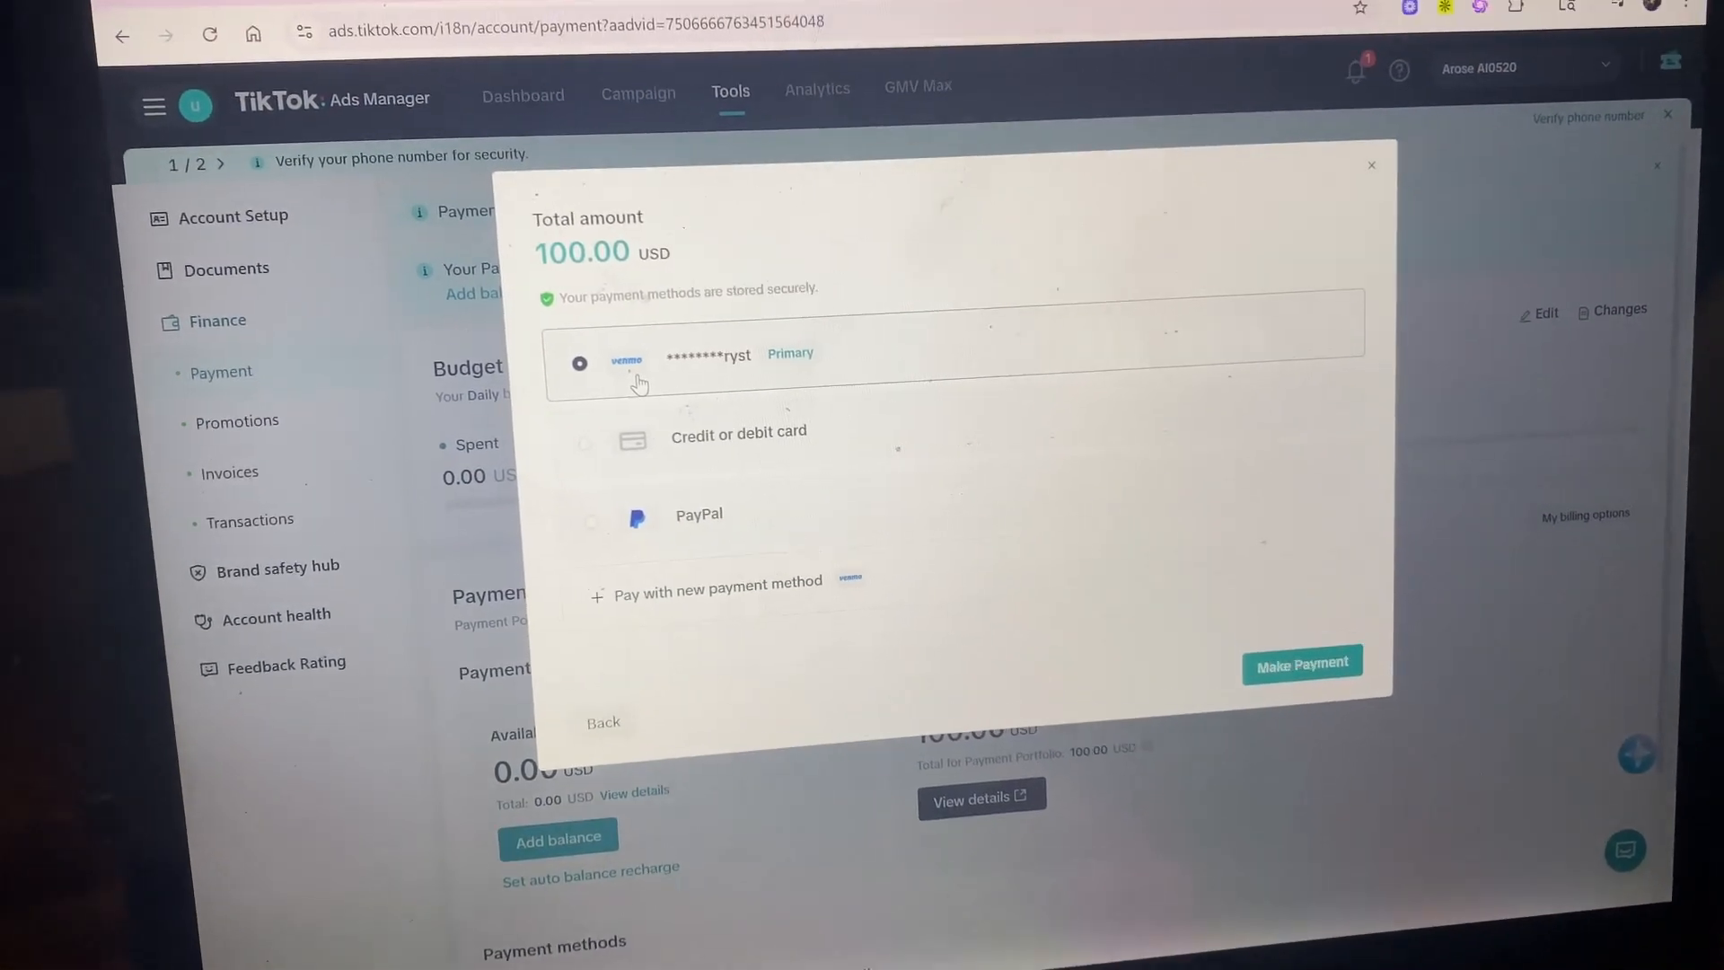
click(1261, 667)
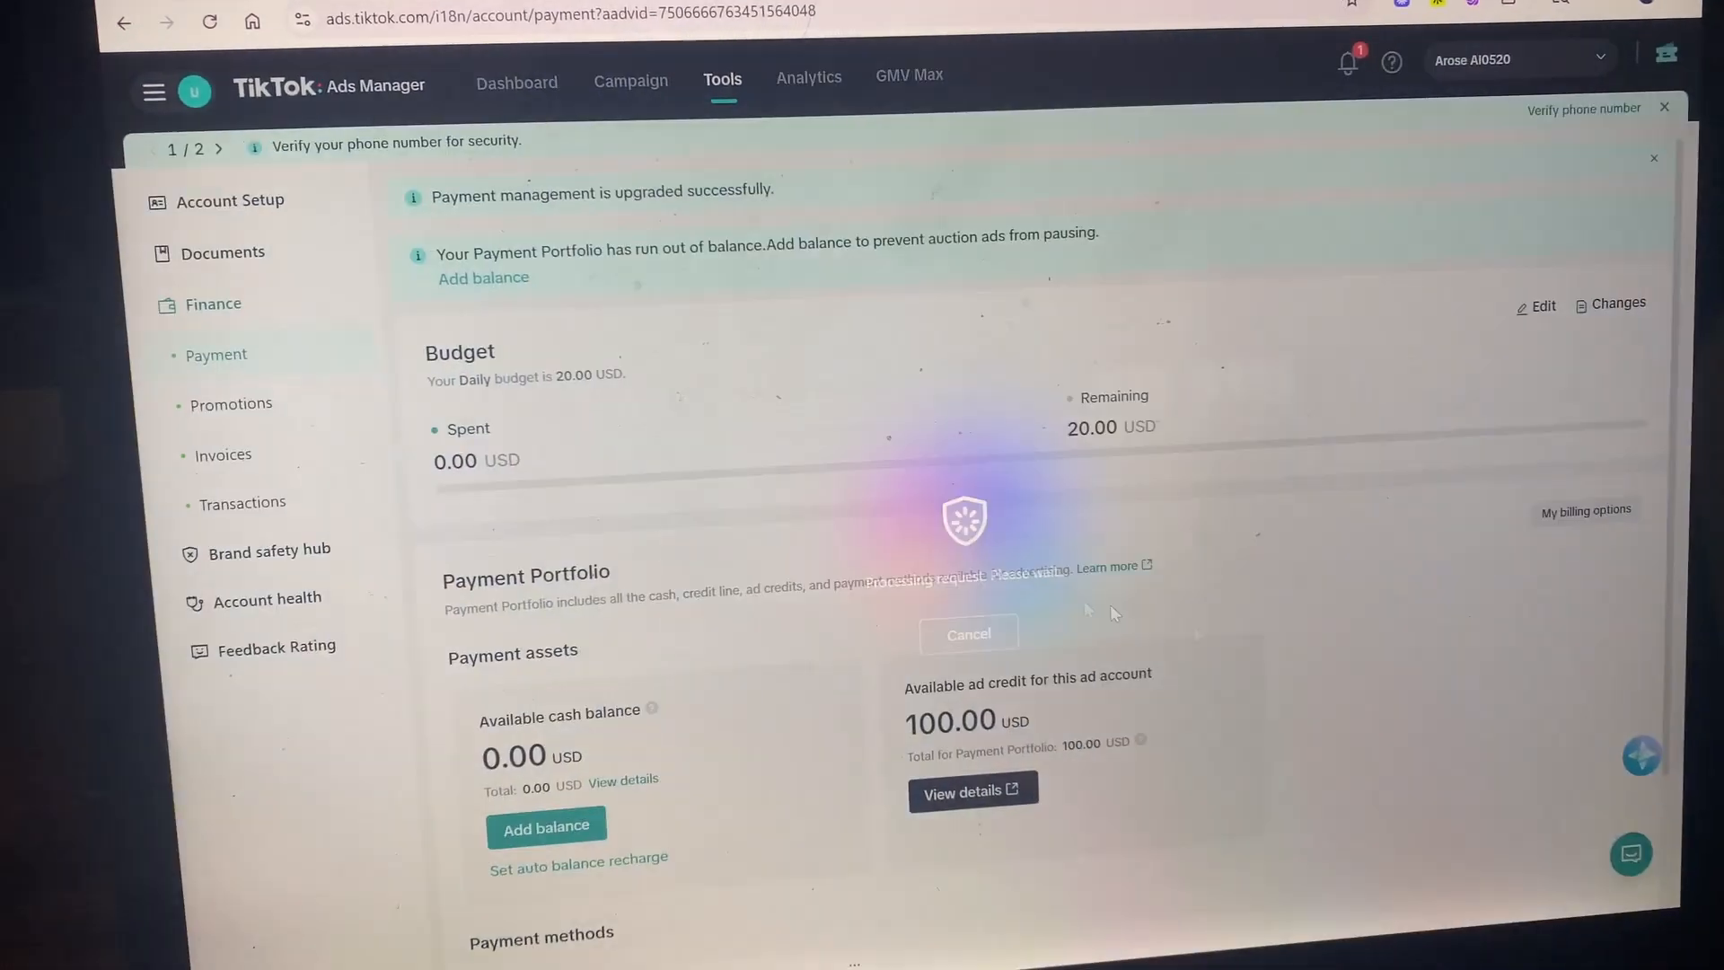